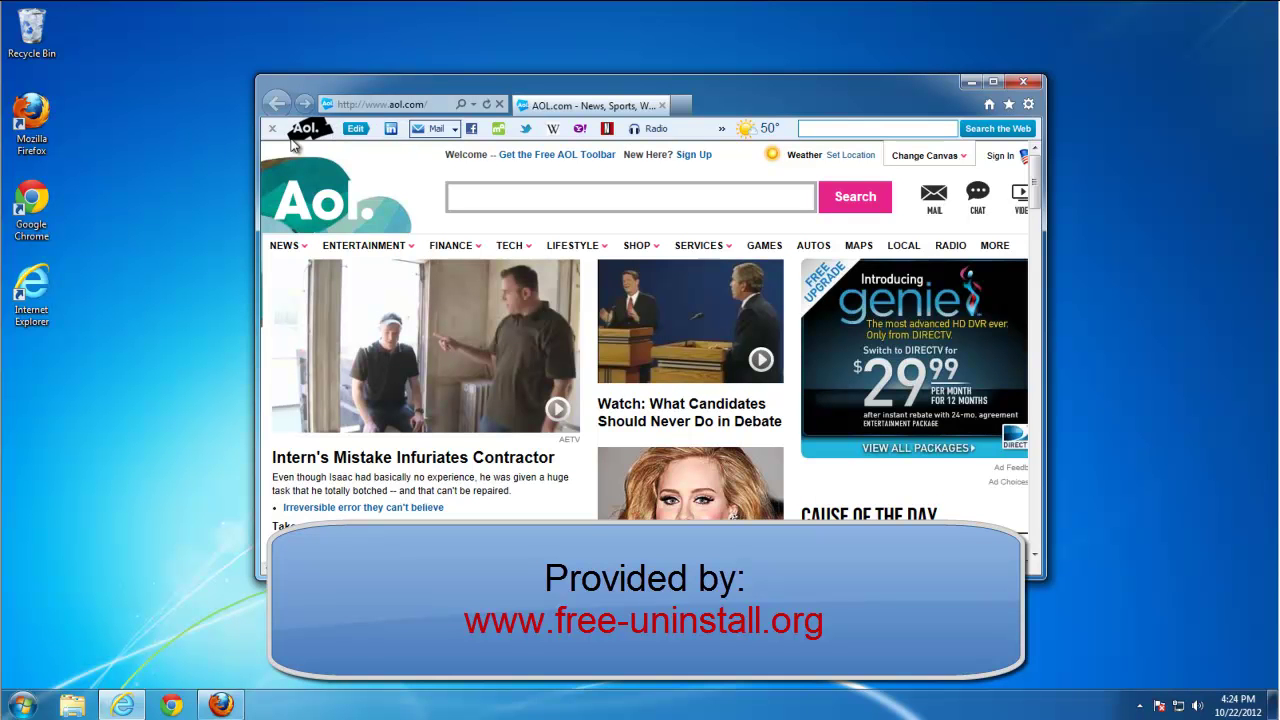
Step: Minimize the Internet Explorer and Firefox windows showing the AOL homepage
{"action": "left_click", "coordinate": [972, 84]}
{"action": "left_click", "coordinate": [220, 705]}
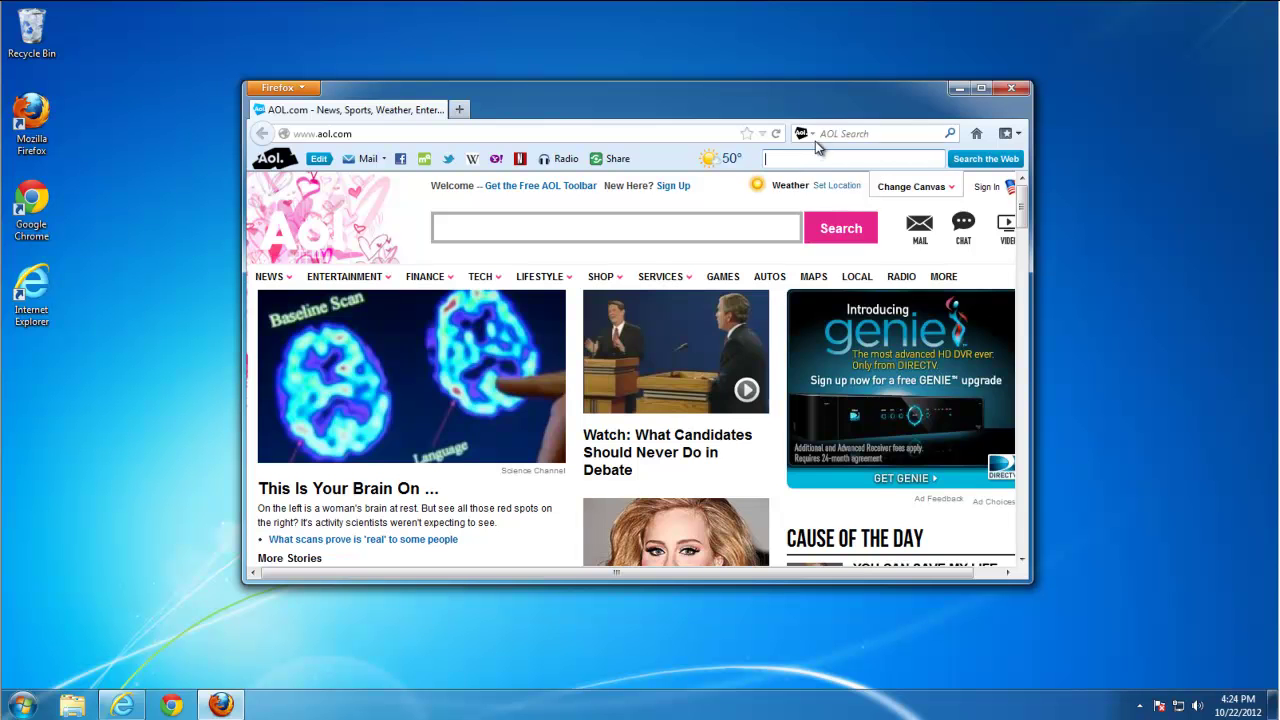
{"action": "left_click", "coordinate": [814, 136]}
{"action": "left_click", "coordinate": [816, 140]}
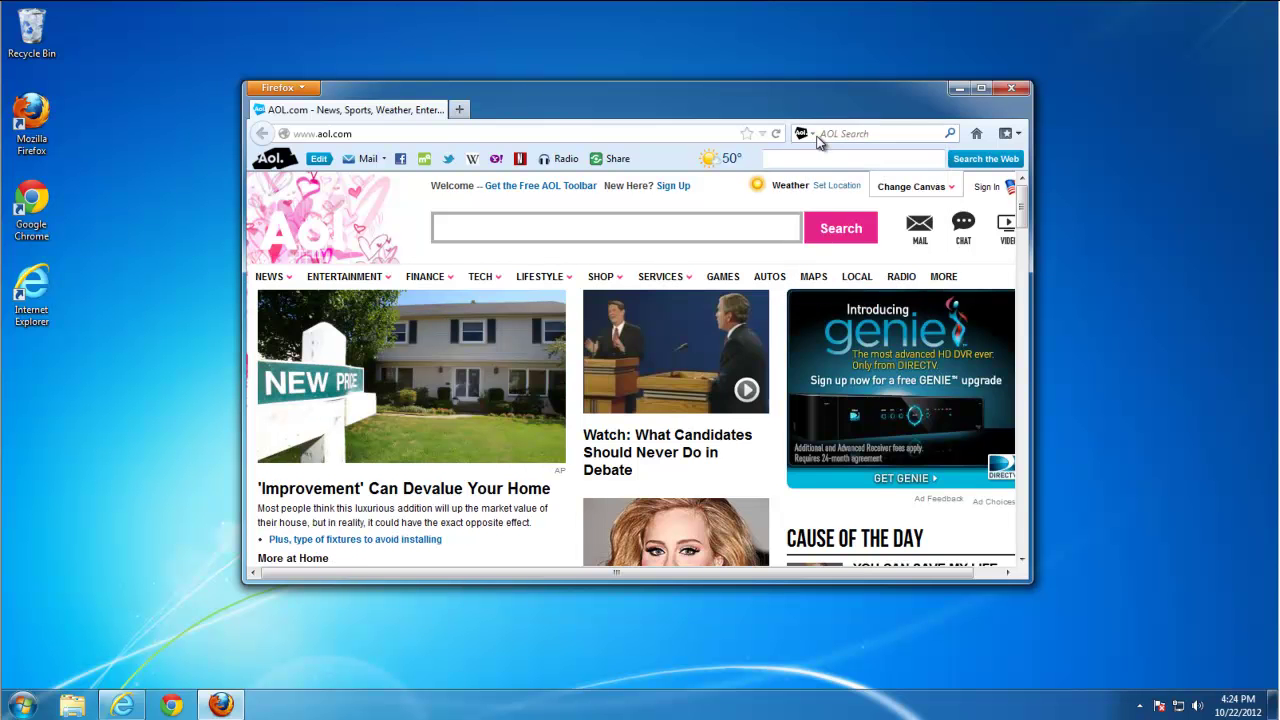
{"action": "left_click", "coordinate": [959, 90]}
{"action": "right_click", "coordinate": [220, 705]}
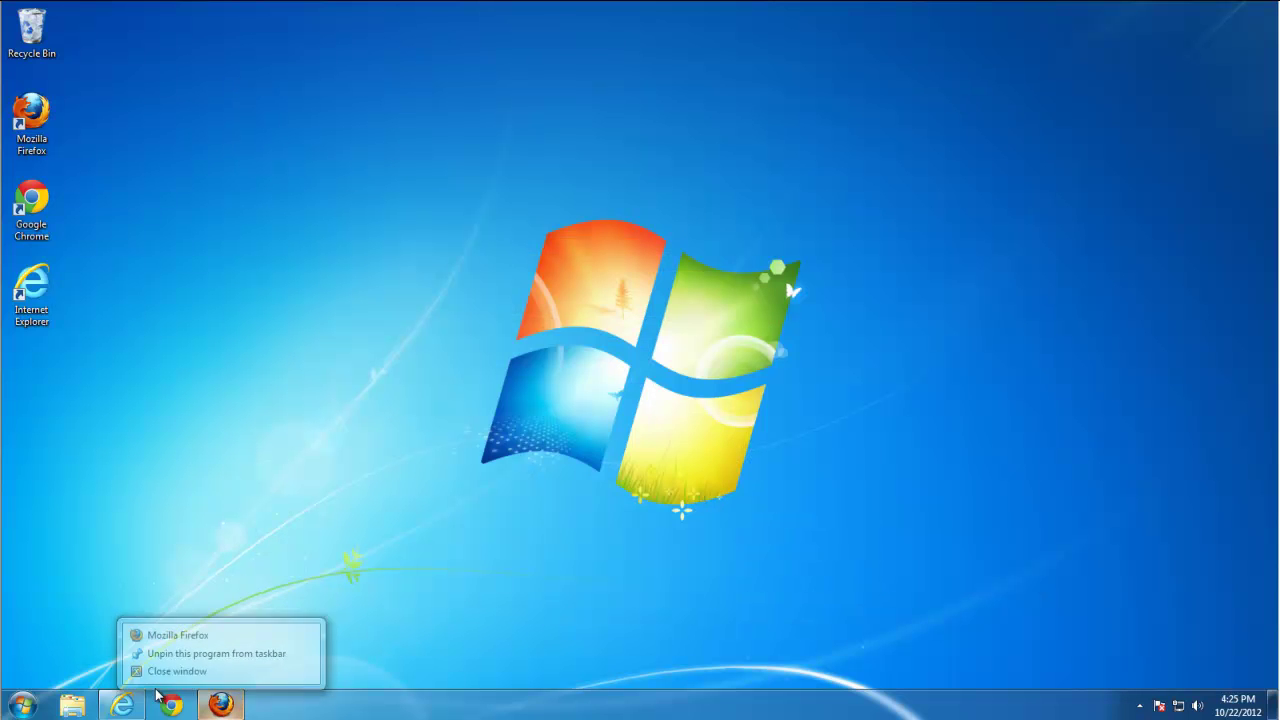
{"action": "right_click", "coordinate": [121, 705]}
Step: Uninstall AOL Toolbar via Control Panel's Uninstall a program list
{"action": "left_click", "coordinate": [24, 705]}
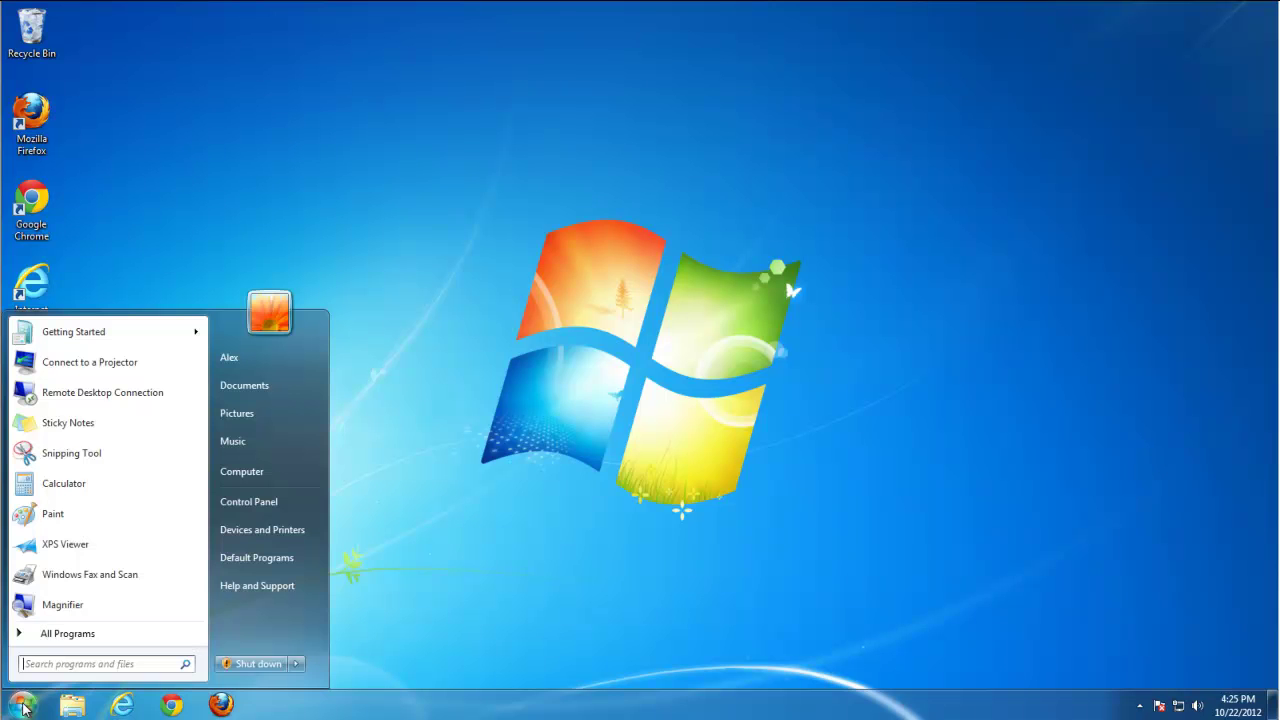
{"action": "left_click", "coordinate": [254, 502]}
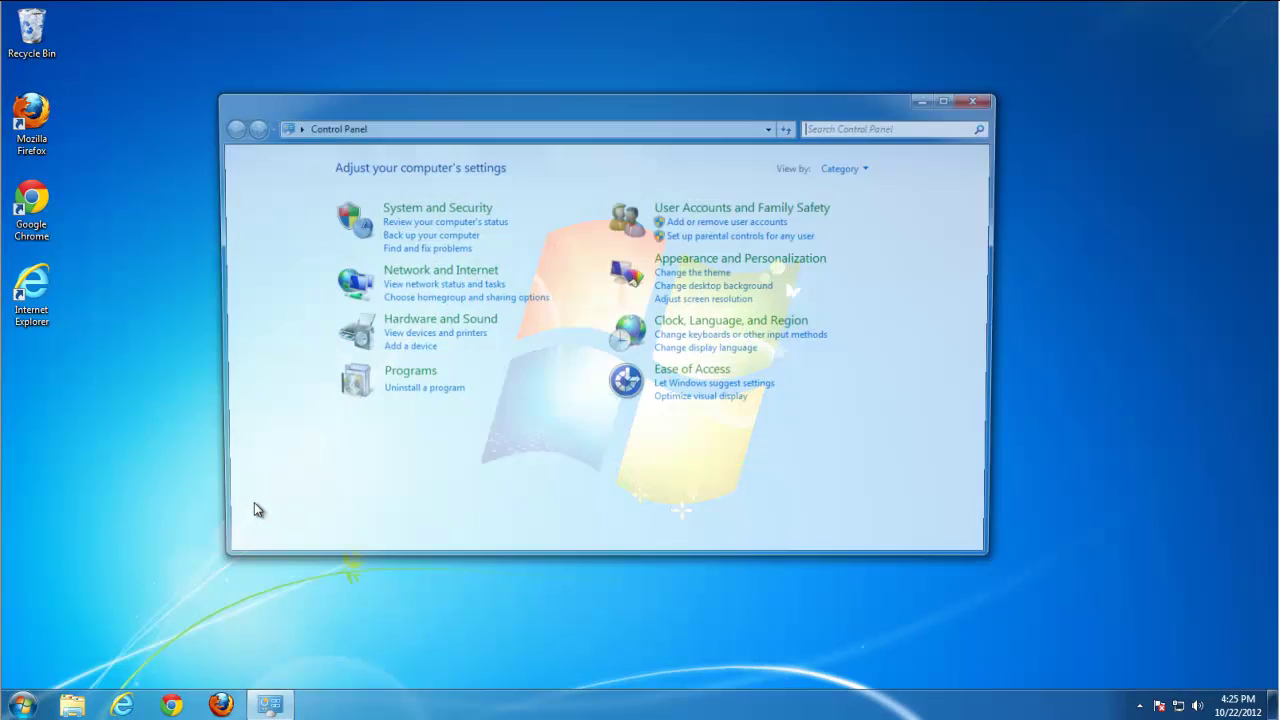
{"action": "left_click", "coordinate": [405, 393]}
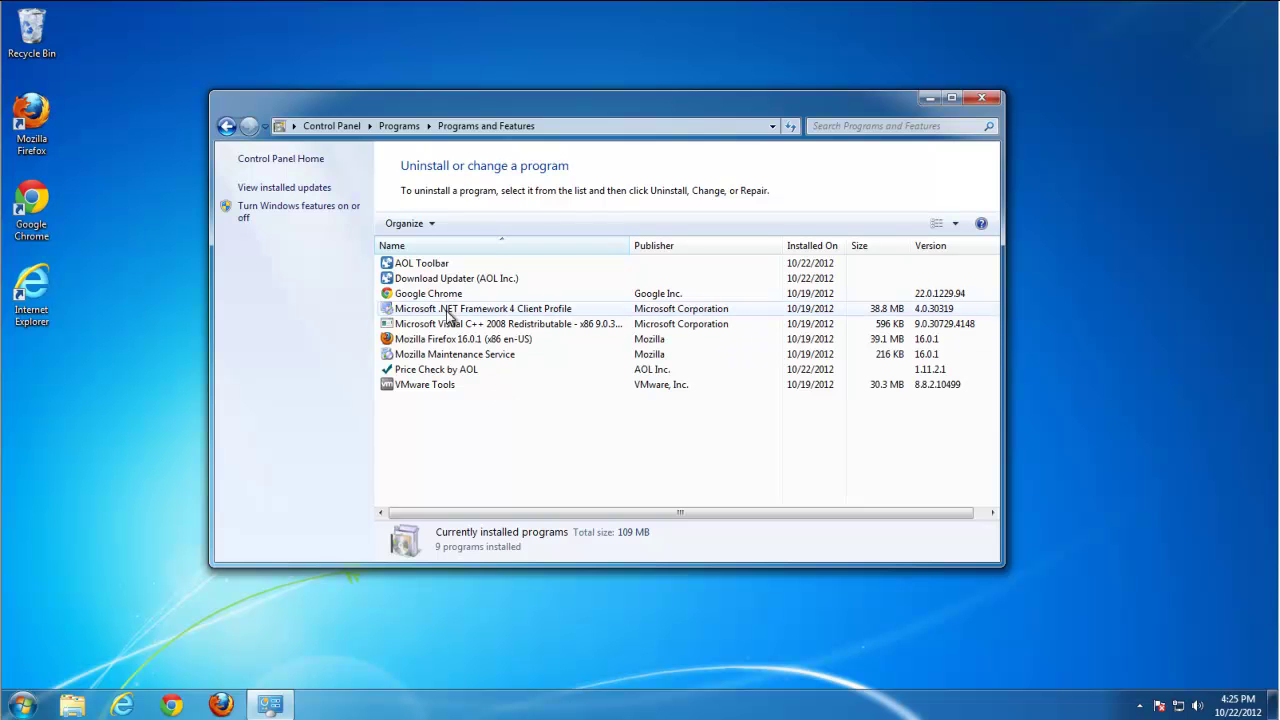
{"action": "left_click", "coordinate": [417, 266]}
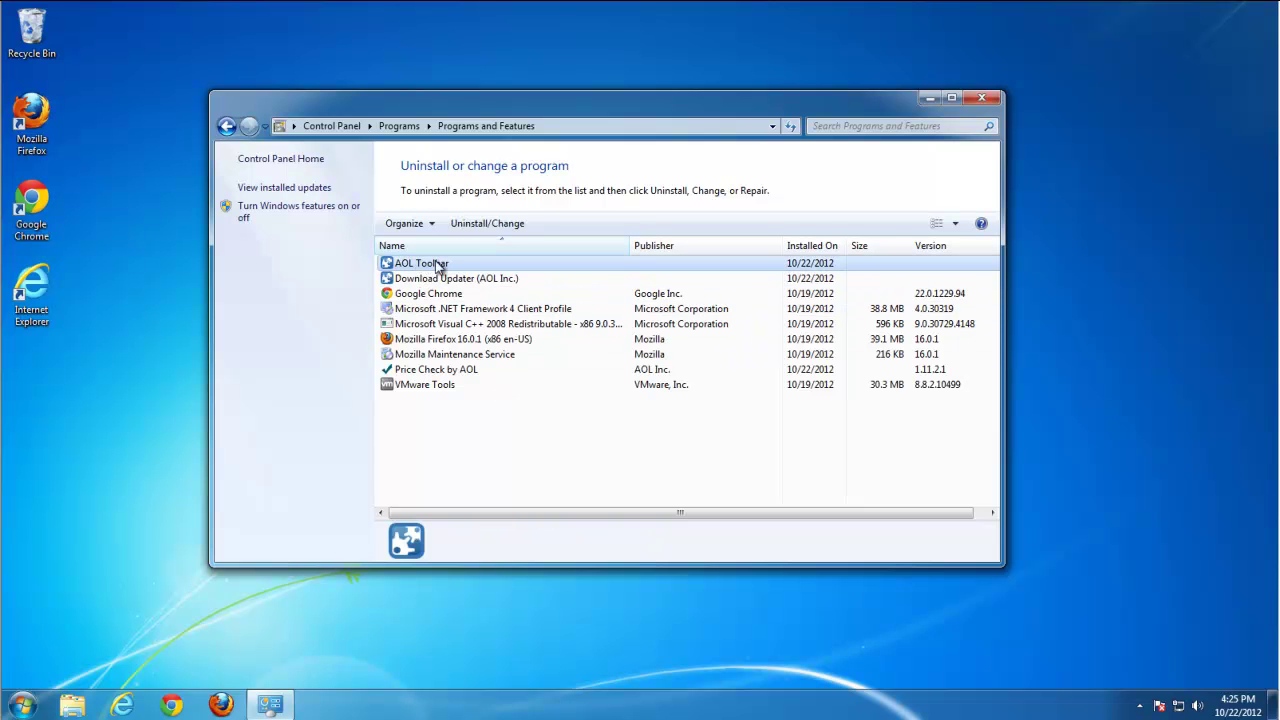
{"action": "left_click", "coordinate": [487, 223]}
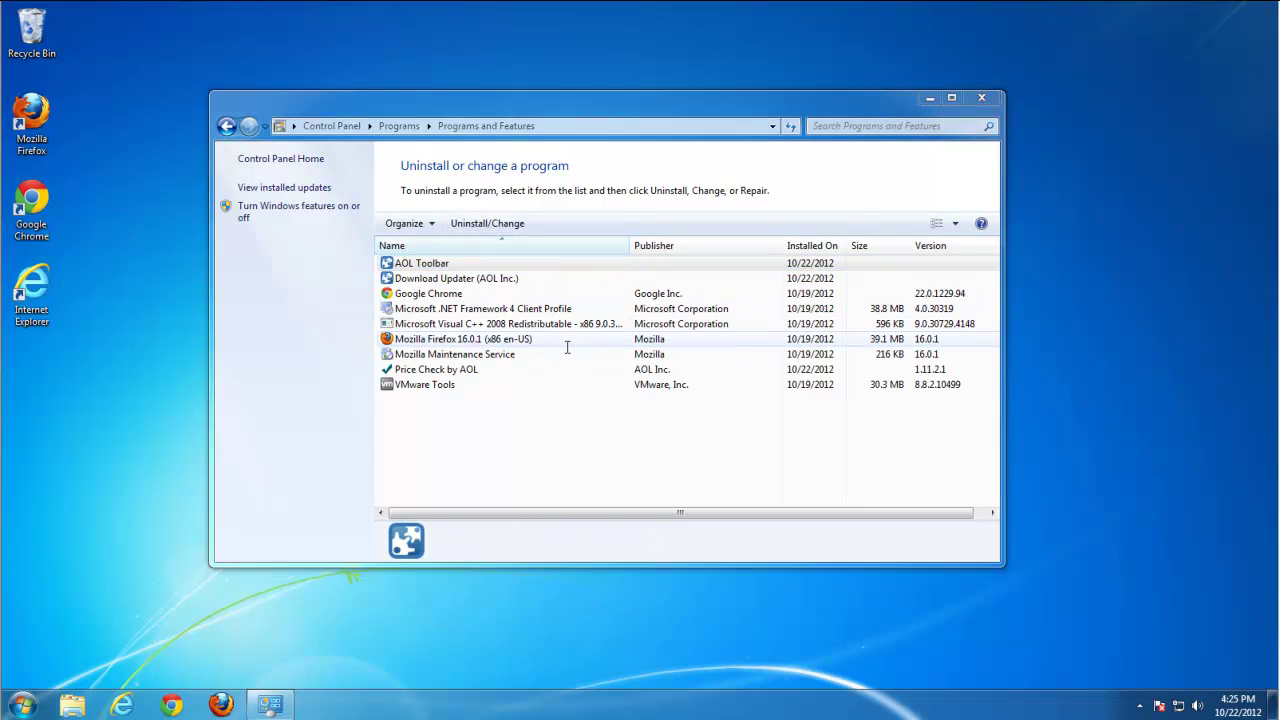
{"action": "left_click", "coordinate": [700, 489]}
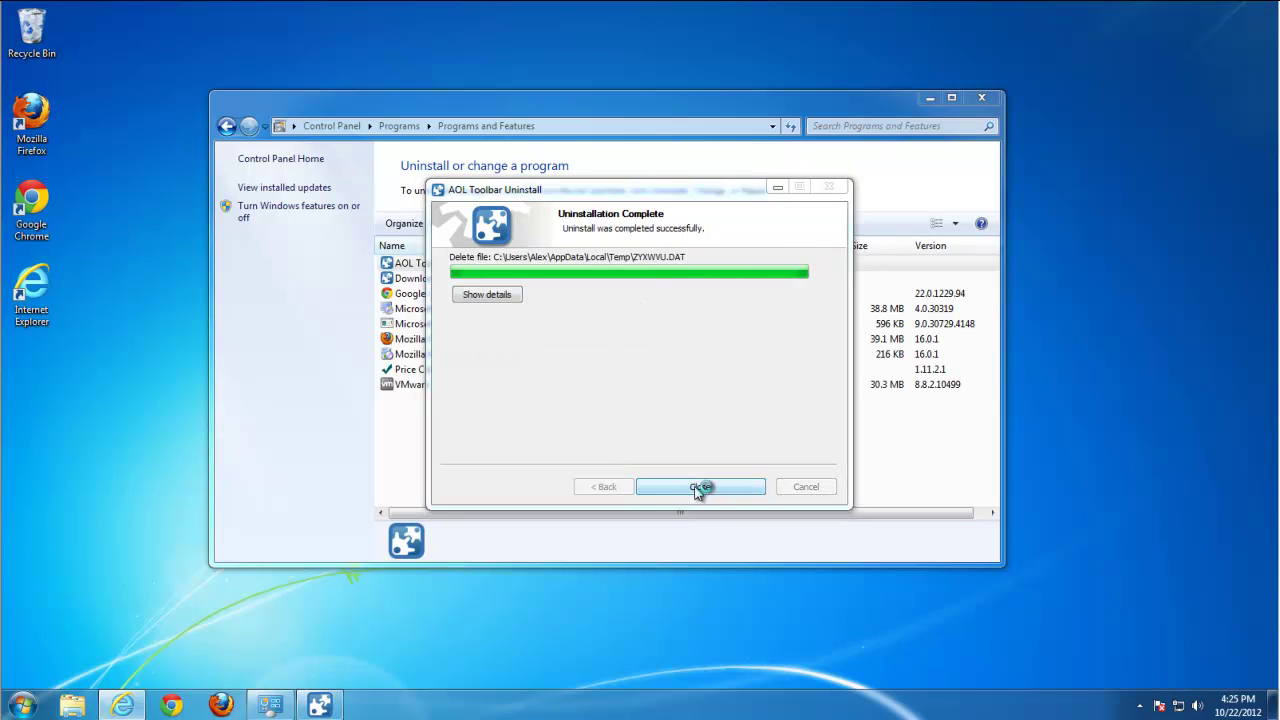
{"action": "left_click", "coordinate": [700, 487]}
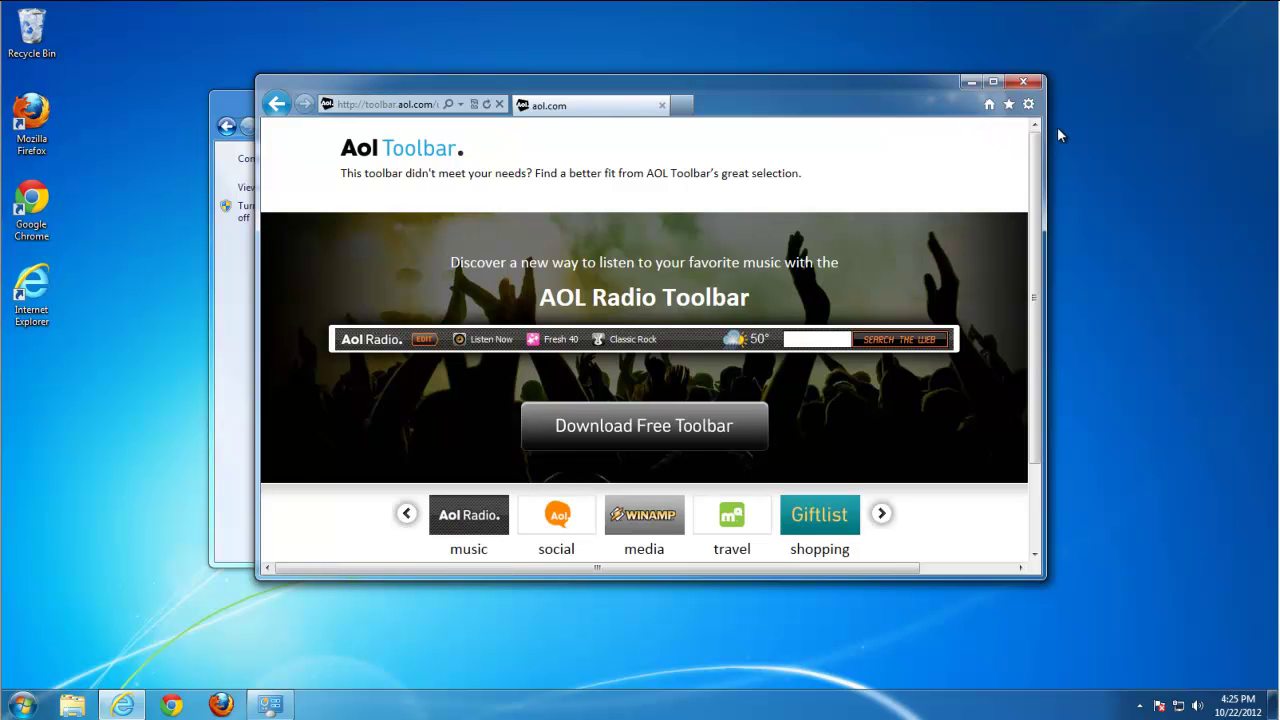
{"action": "left_click", "coordinate": [1028, 82]}
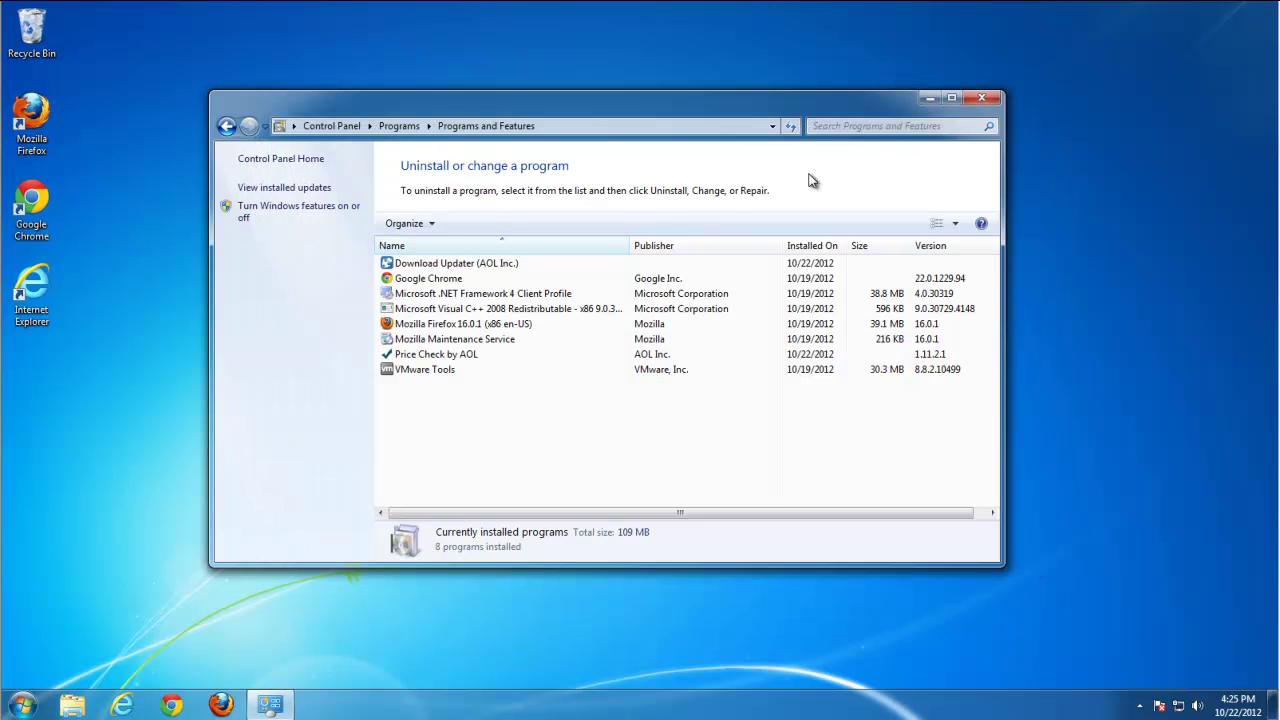
Step: Uninstall Download Updater and Price Check by AOL, then close the programs list
{"action": "left_click", "coordinate": [466, 263]}
{"action": "left_click", "coordinate": [482, 223]}
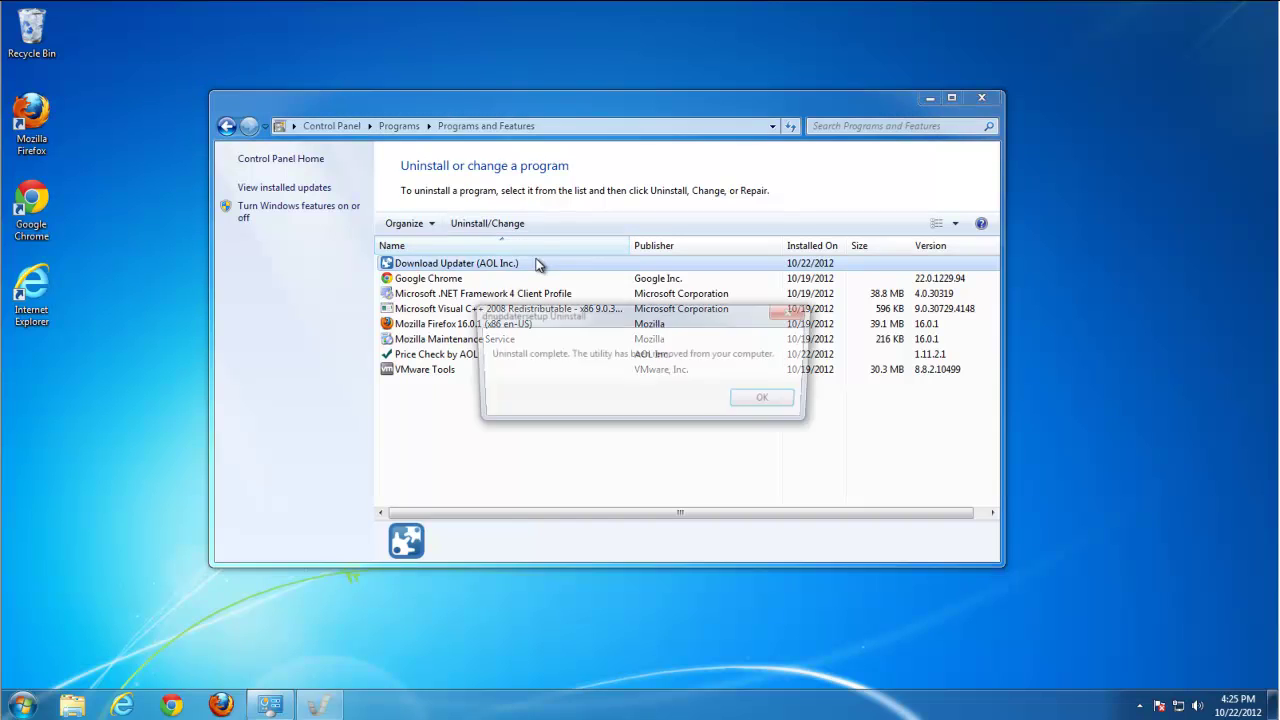
{"action": "left_click", "coordinate": [770, 402]}
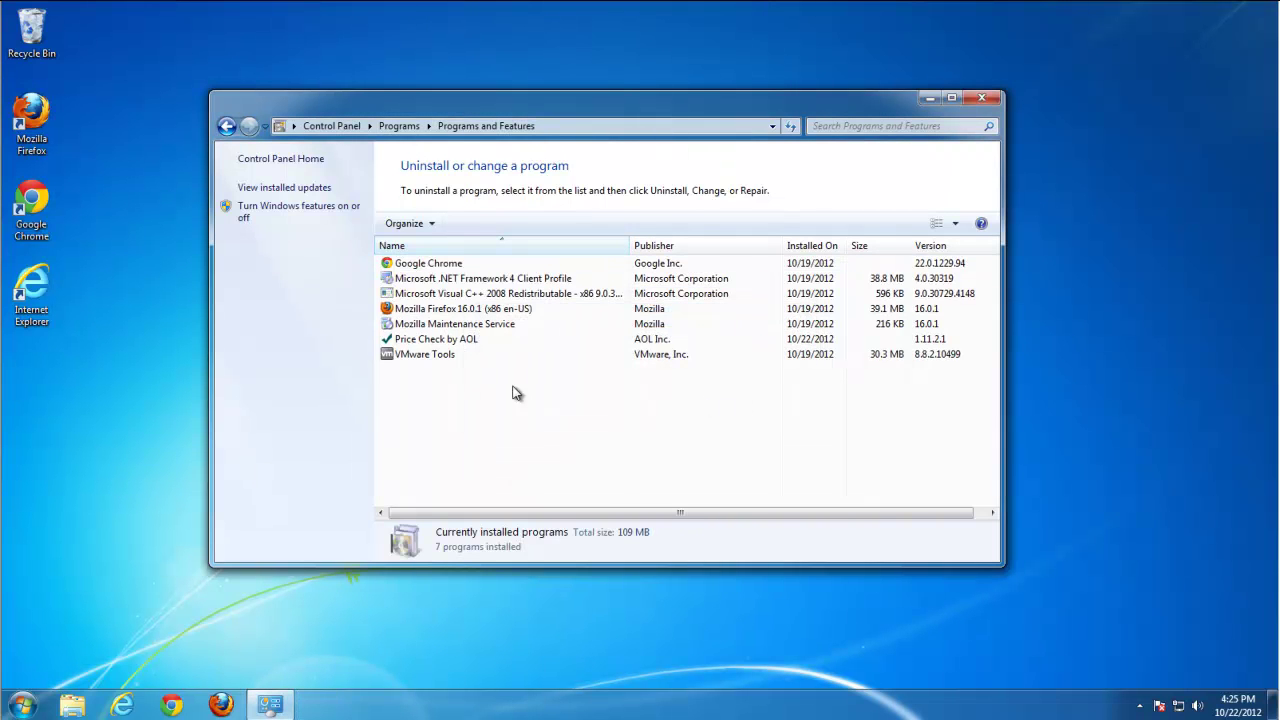
{"action": "left_click", "coordinate": [440, 339]}
{"action": "left_click", "coordinate": [466, 223]}
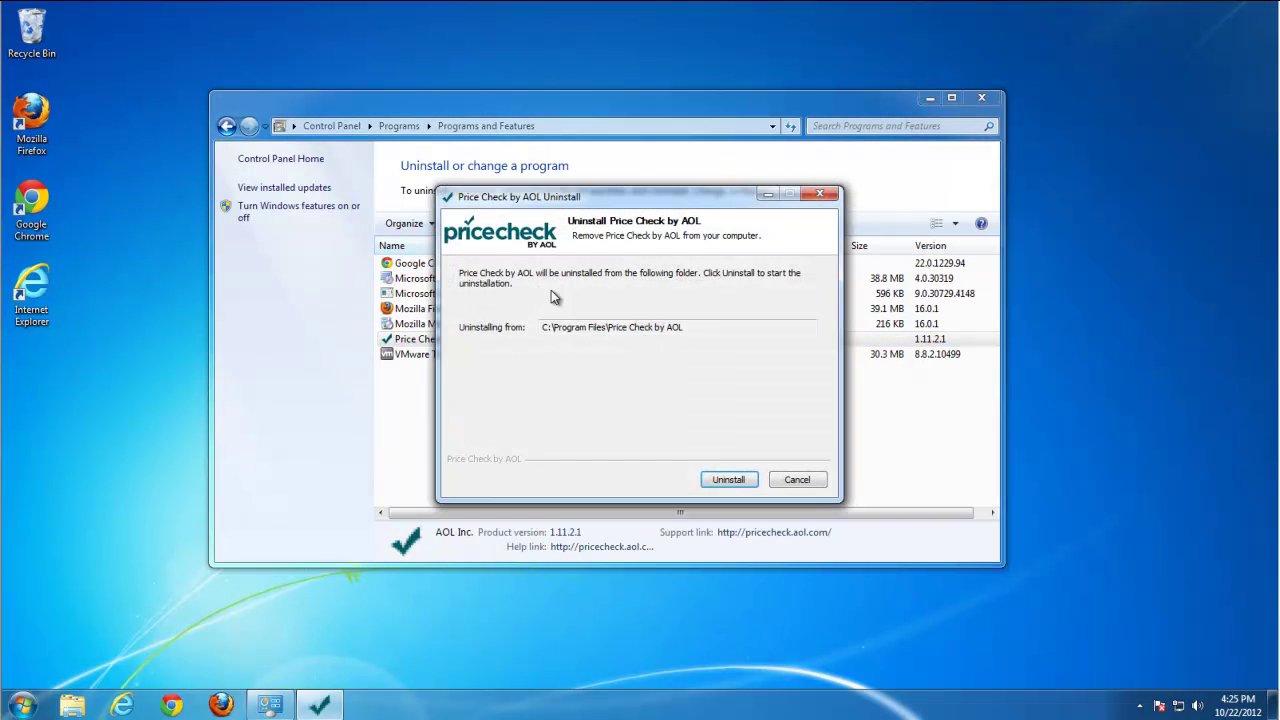
{"action": "left_click", "coordinate": [728, 479]}
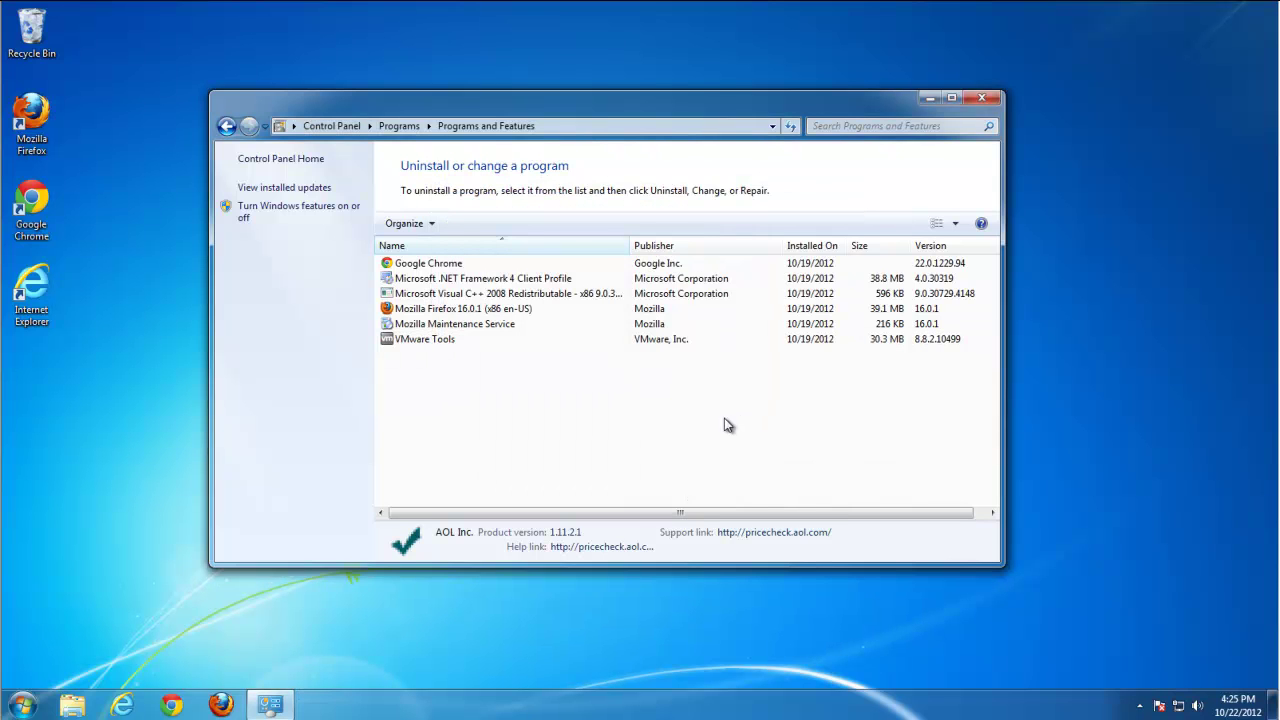
{"action": "left_click", "coordinate": [983, 98]}
{"action": "left_click", "coordinate": [122, 706]}
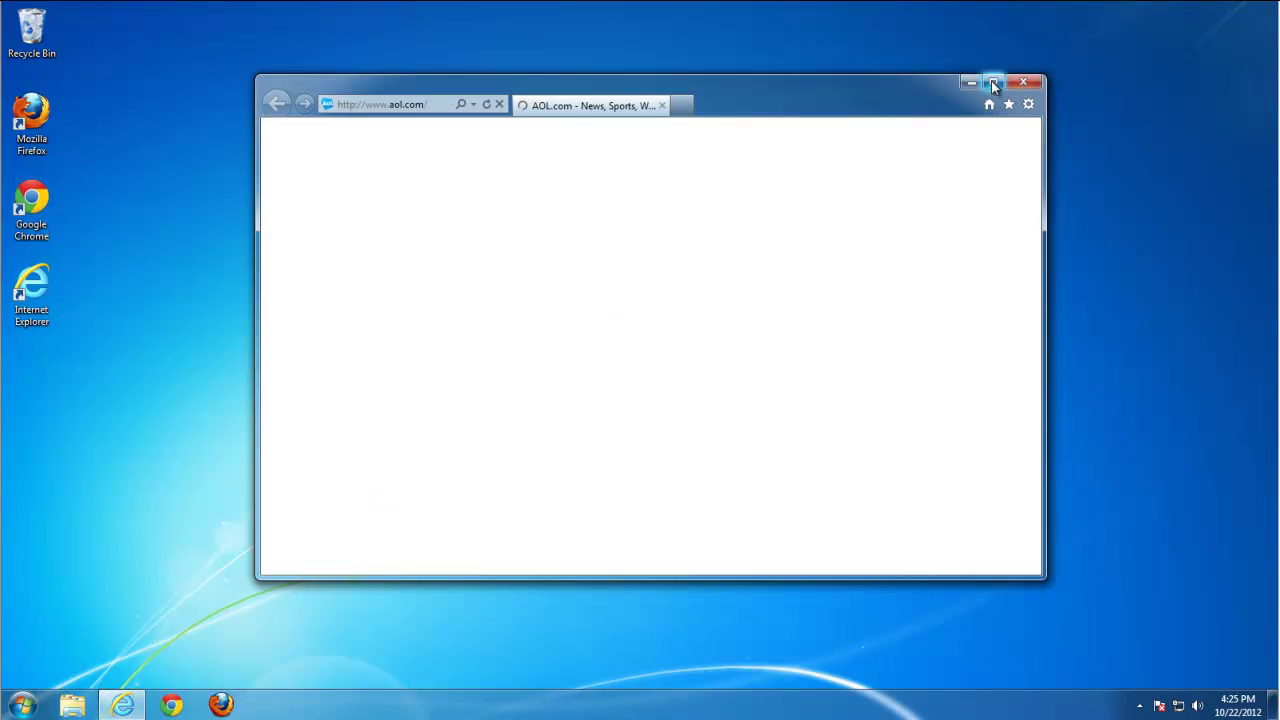
Step: Set Internet Explorer's home page to blank in Internet Options
{"action": "left_click", "coordinate": [1028, 104]}
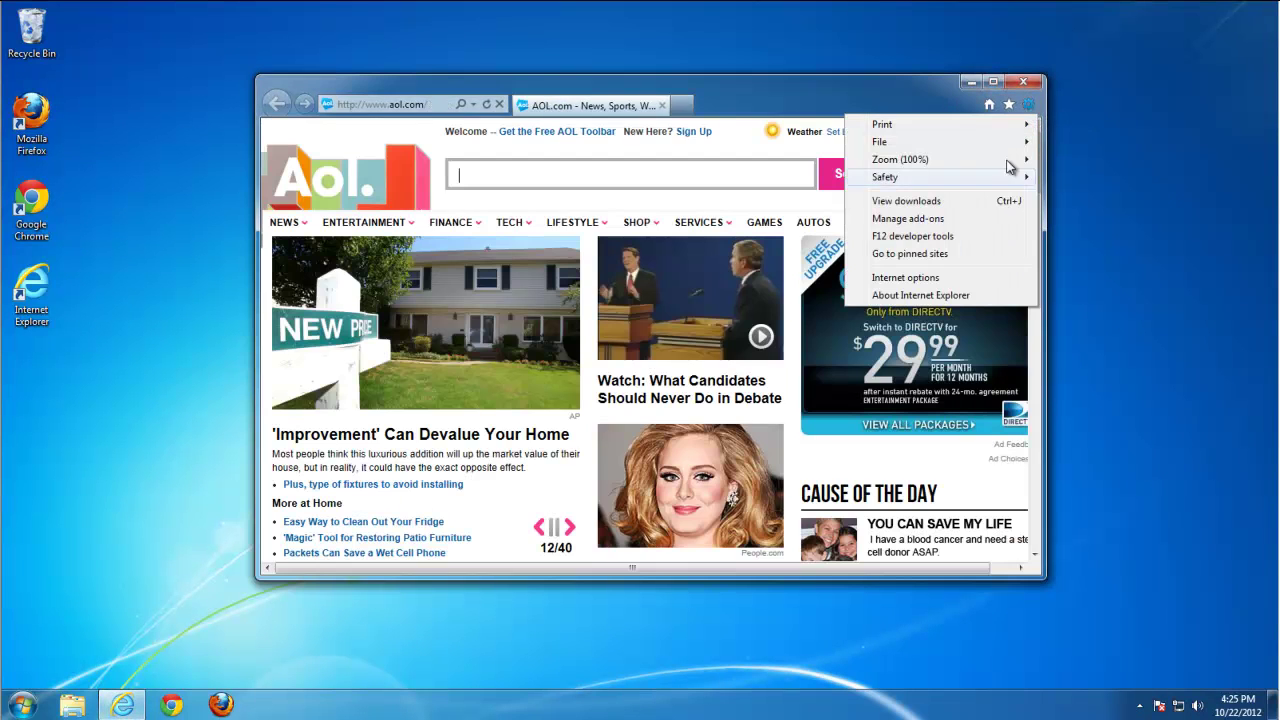
{"action": "left_click", "coordinate": [895, 282]}
{"action": "left_click", "coordinate": [525, 232]}
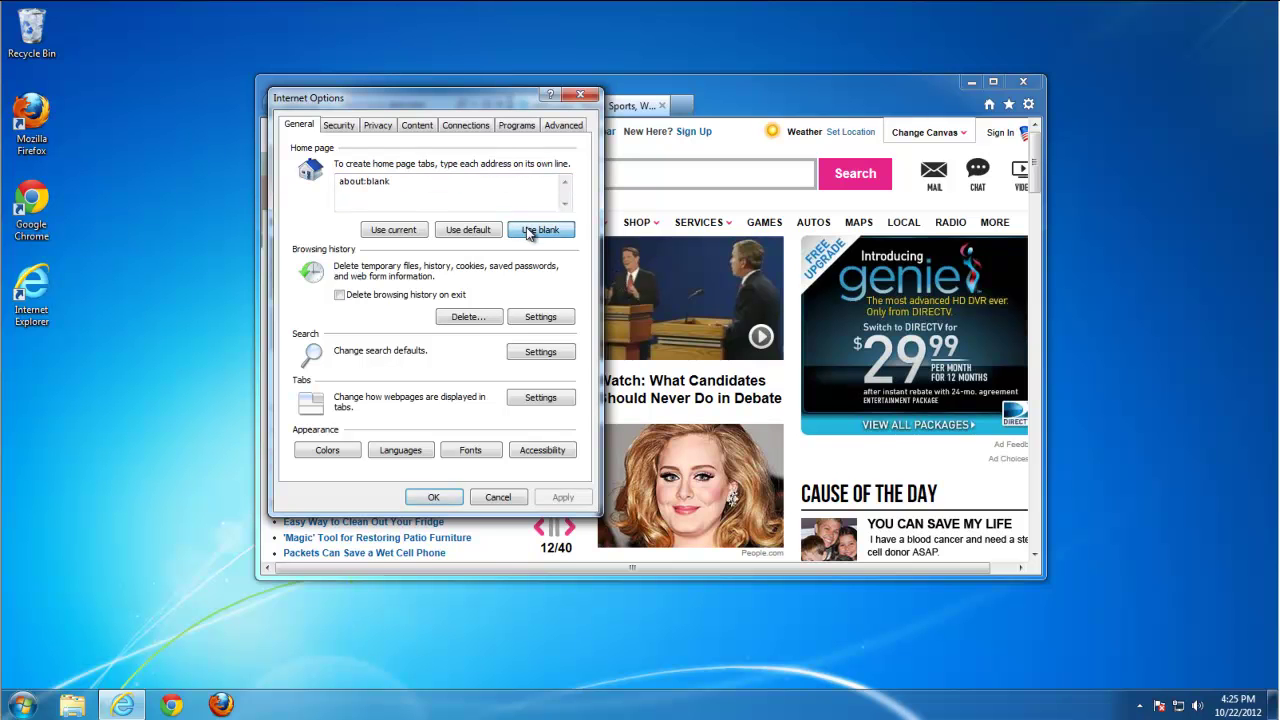
{"action": "left_click", "coordinate": [563, 497]}
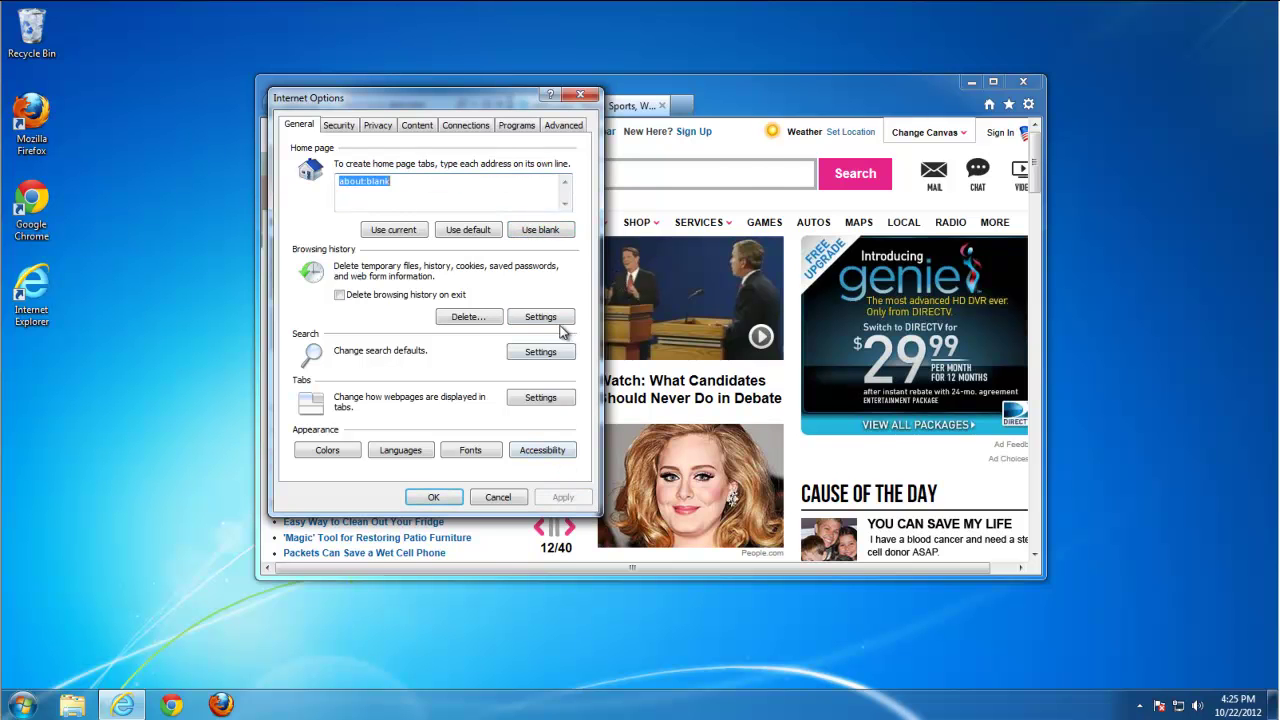
Step: Make Bing the default search provider and remove AOL Search
{"action": "left_click", "coordinate": [541, 352]}
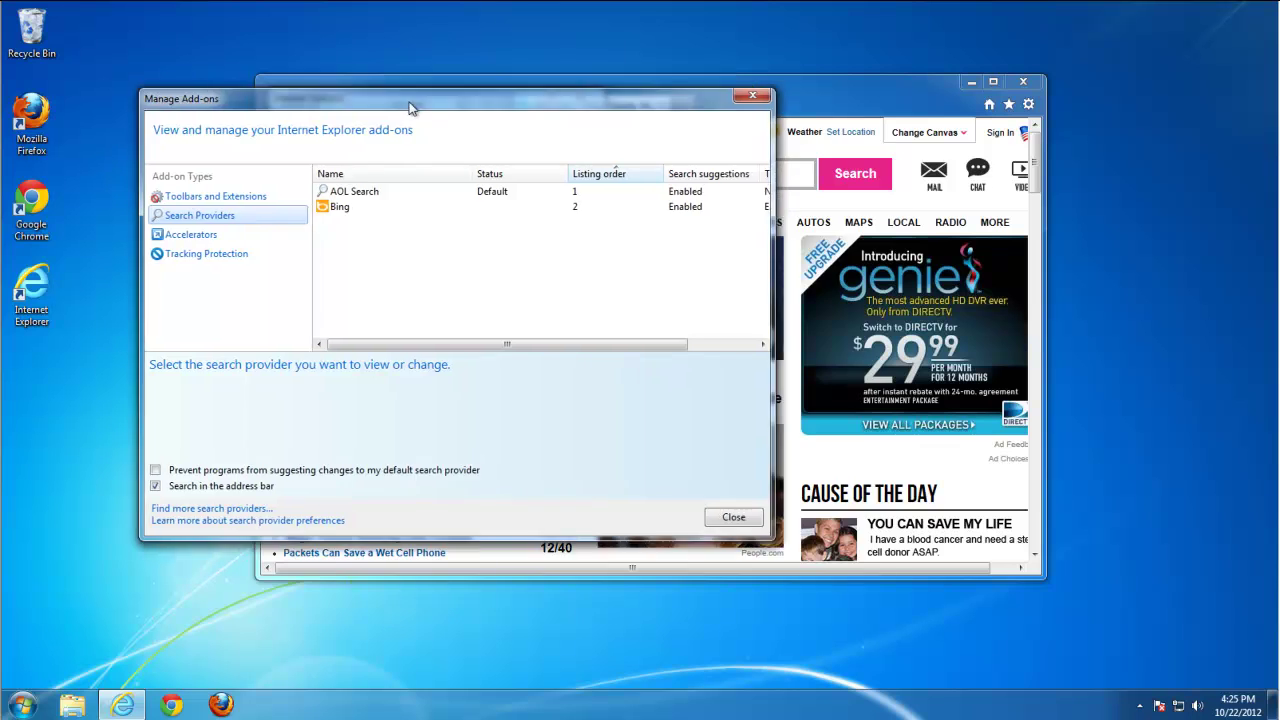
{"action": "left_click", "coordinate": [455, 262]}
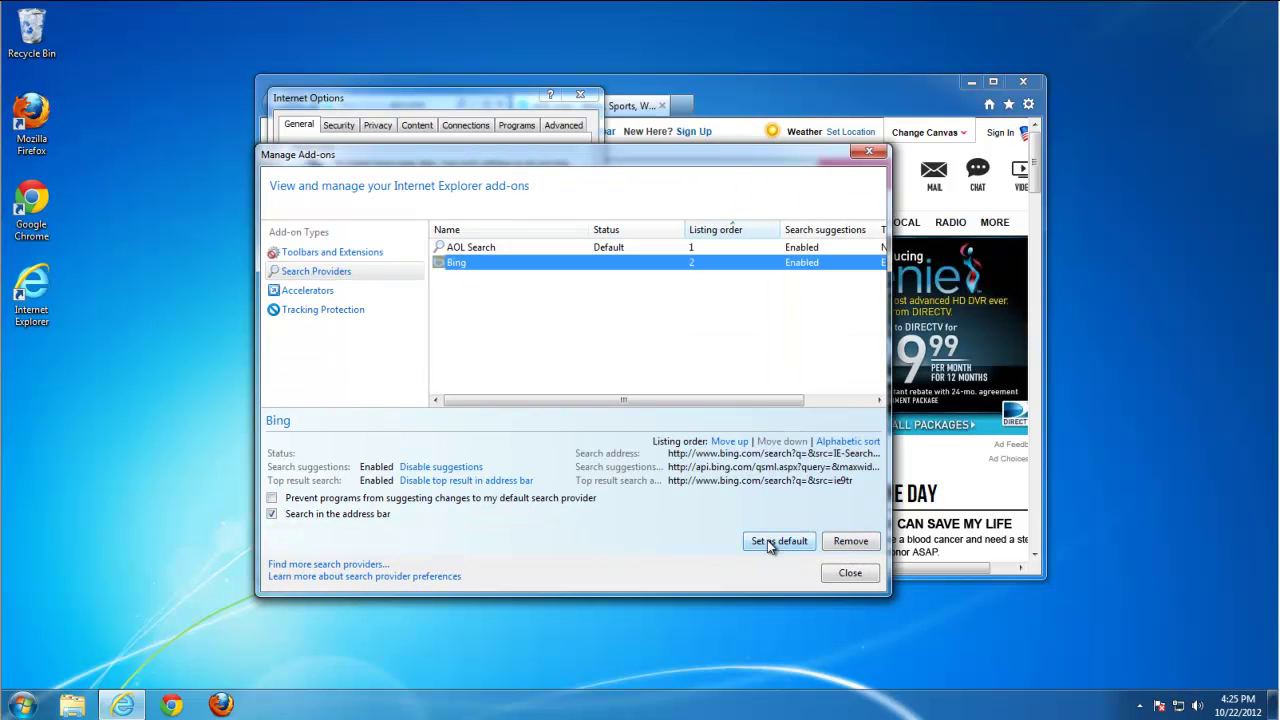
{"action": "left_click", "coordinate": [770, 543]}
{"action": "left_click", "coordinate": [479, 250]}
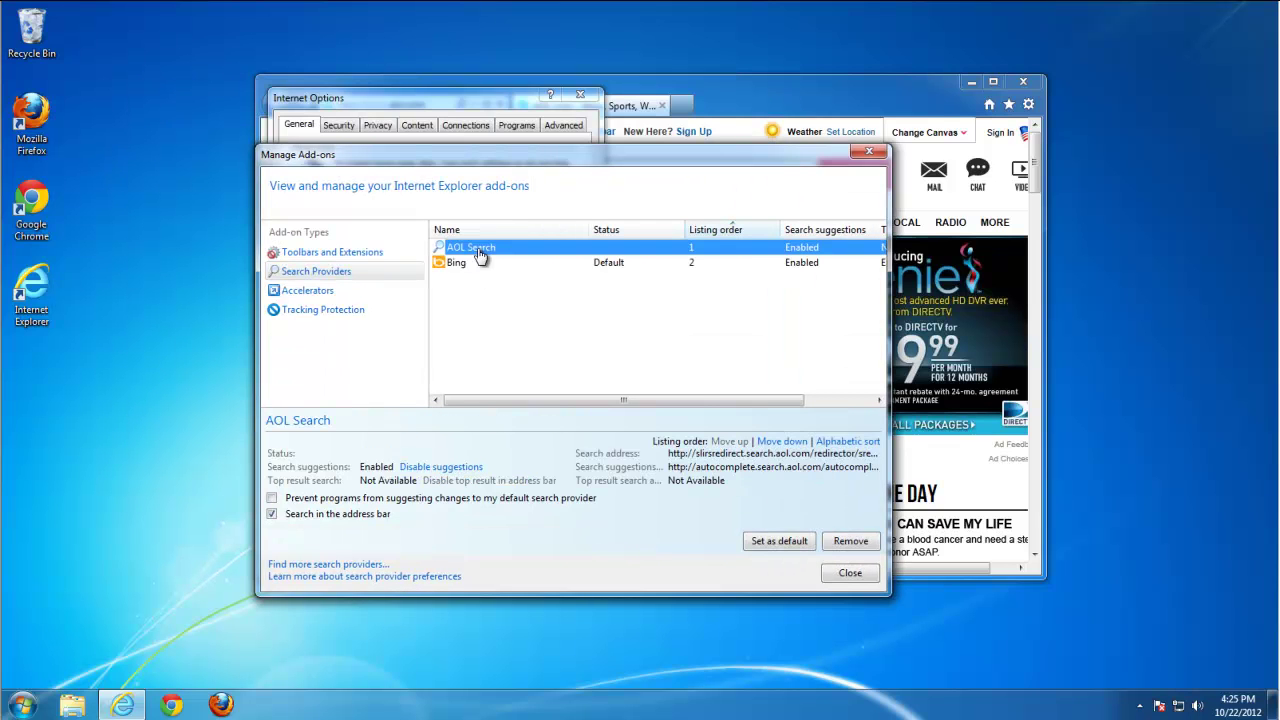
{"action": "left_click", "coordinate": [851, 546]}
{"action": "left_click", "coordinate": [883, 151]}
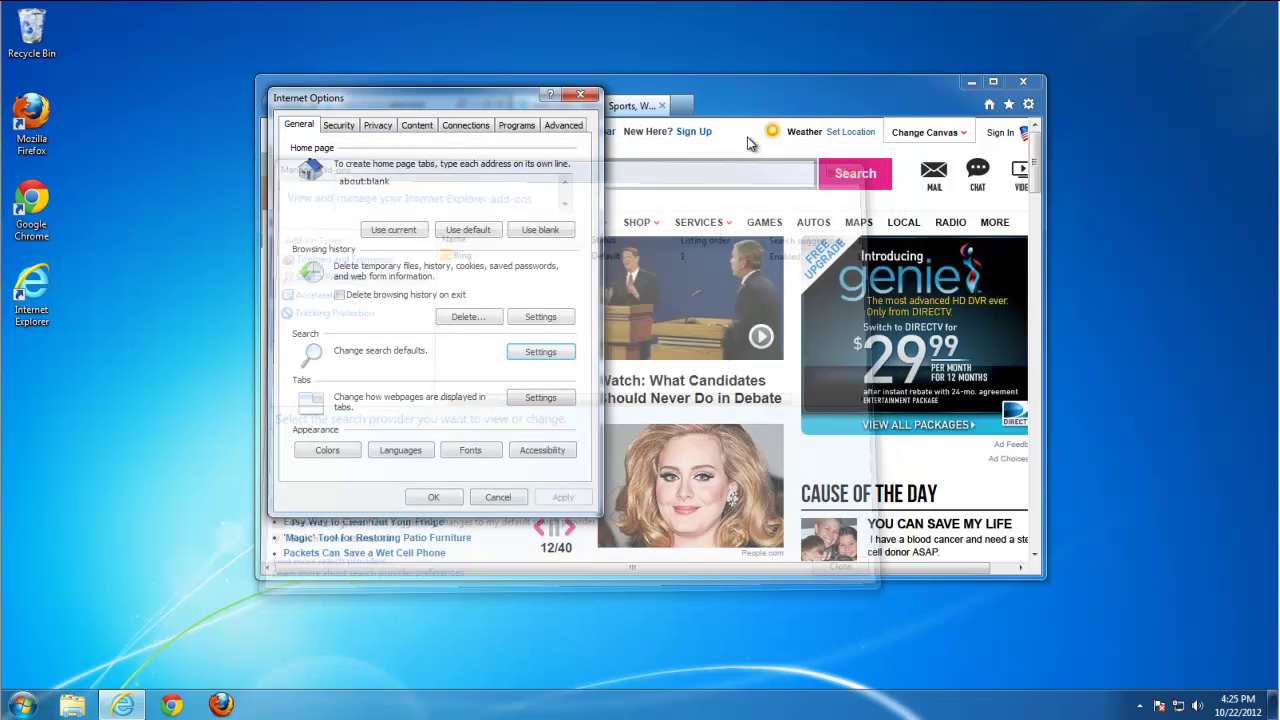
{"action": "left_click", "coordinate": [441, 500]}
Step: Restart Internet Explorer to verify the blank home page
{"action": "left_click", "coordinate": [1023, 81]}
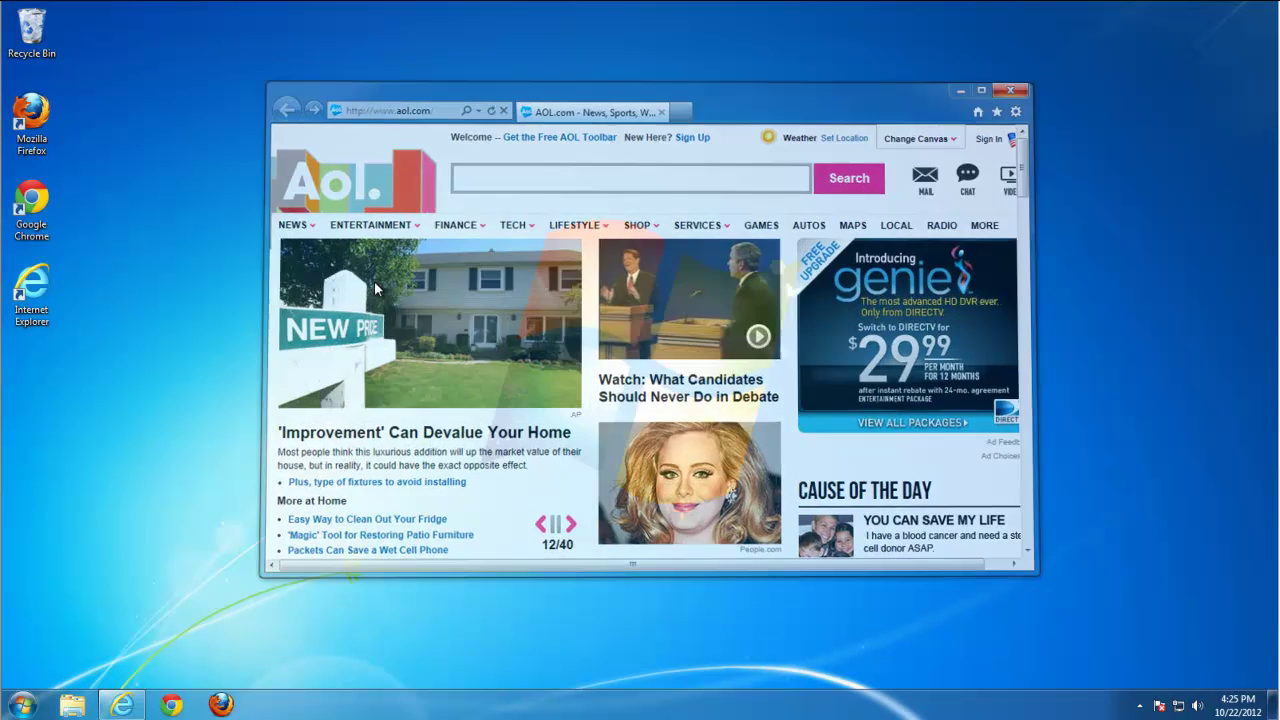
{"action": "left_click", "coordinate": [122, 705]}
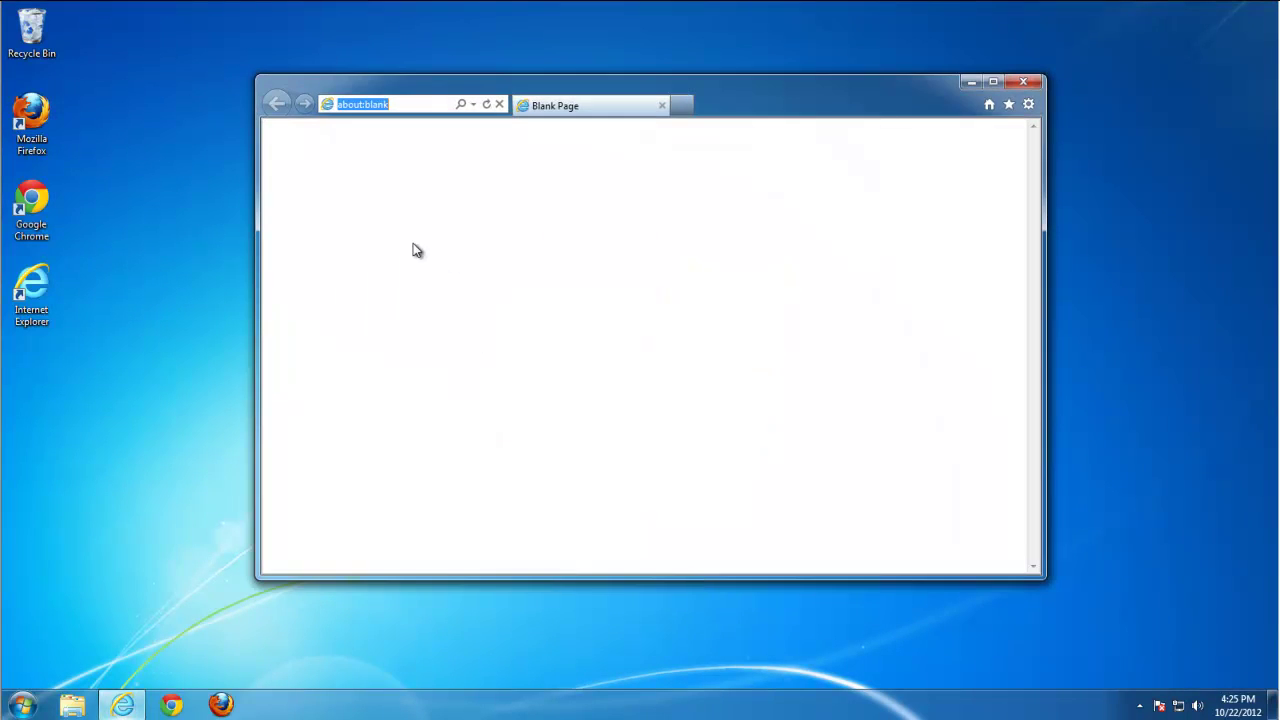
{"action": "left_click", "coordinate": [681, 105]}
{"action": "left_click", "coordinate": [663, 105]}
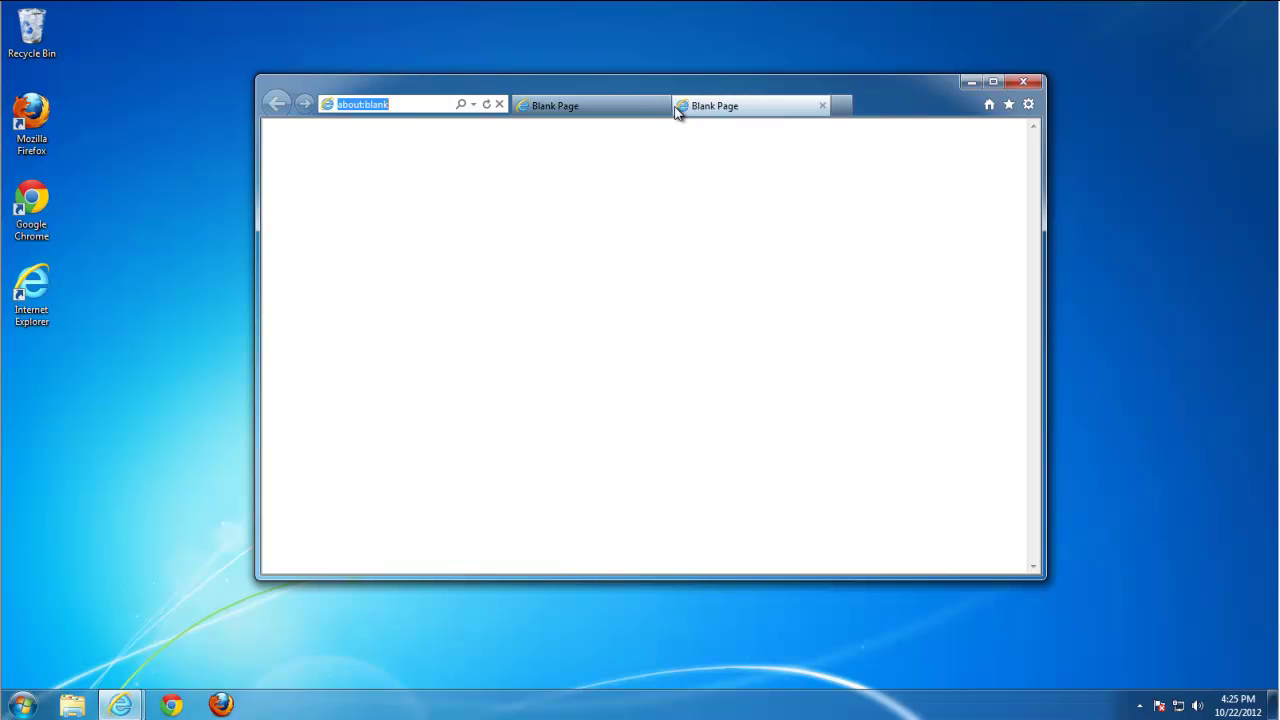
{"action": "left_click", "coordinate": [661, 106]}
Step: Launch Firefox, declining the default-browser prompt, and show its installed extensions
{"action": "left_click", "coordinate": [1025, 83]}
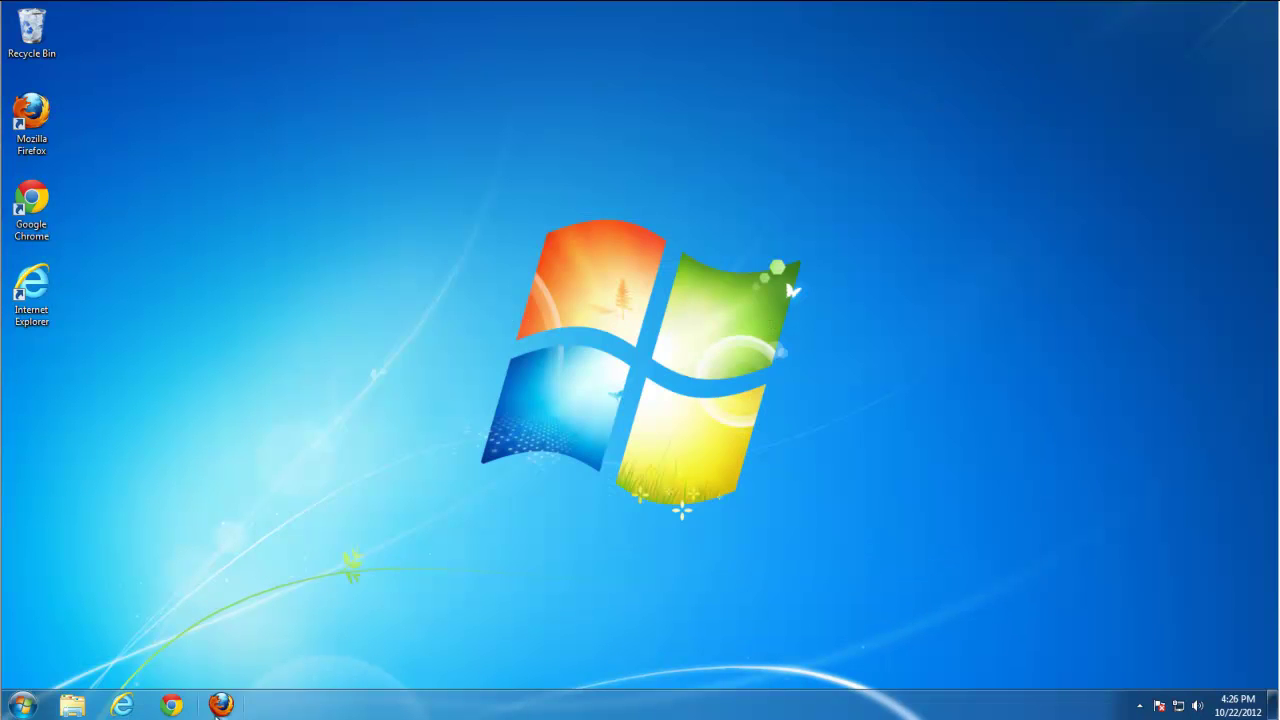
{"action": "left_click", "coordinate": [221, 705]}
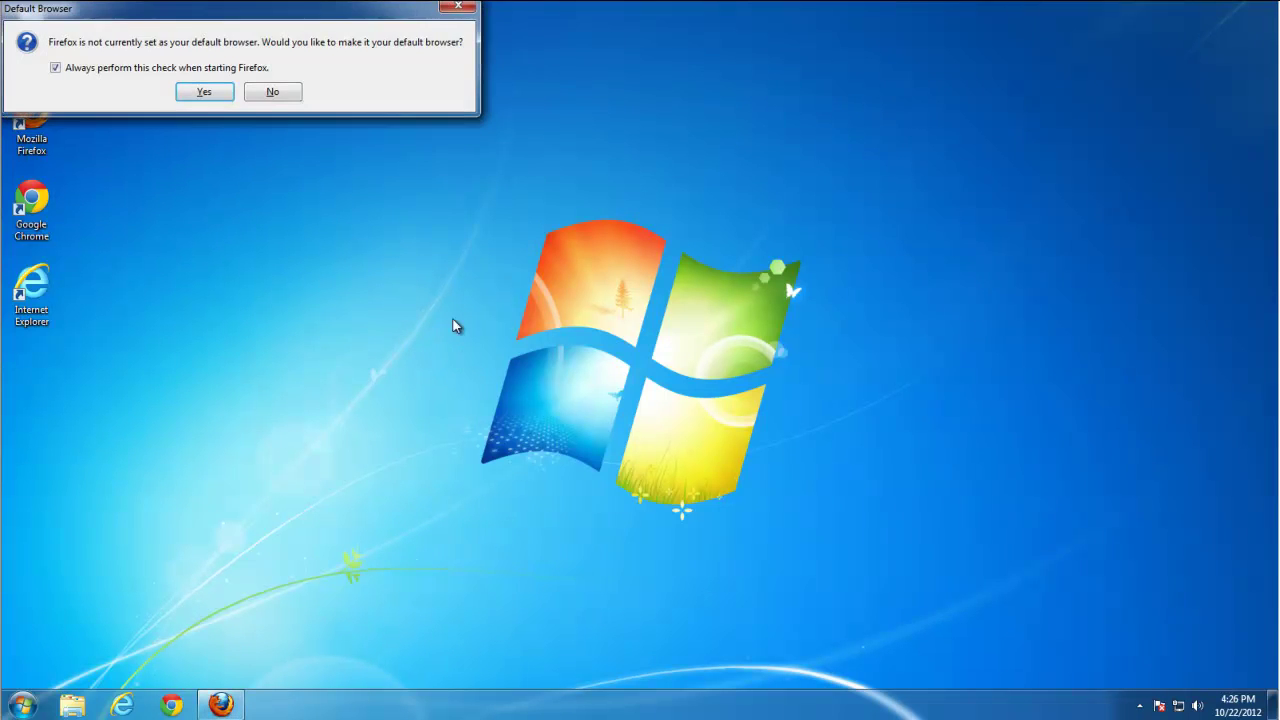
{"action": "left_click", "coordinate": [264, 98]}
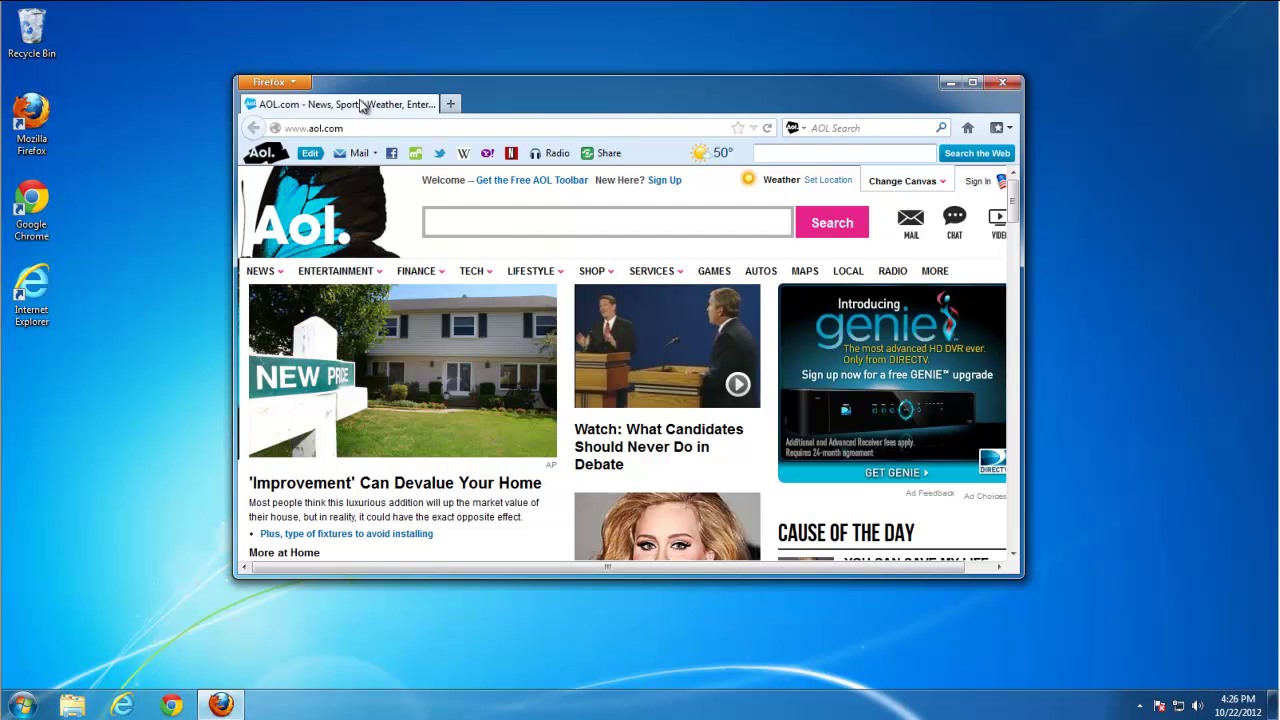
{"action": "left_click", "coordinate": [298, 86]}
{"action": "left_click", "coordinate": [432, 165]}
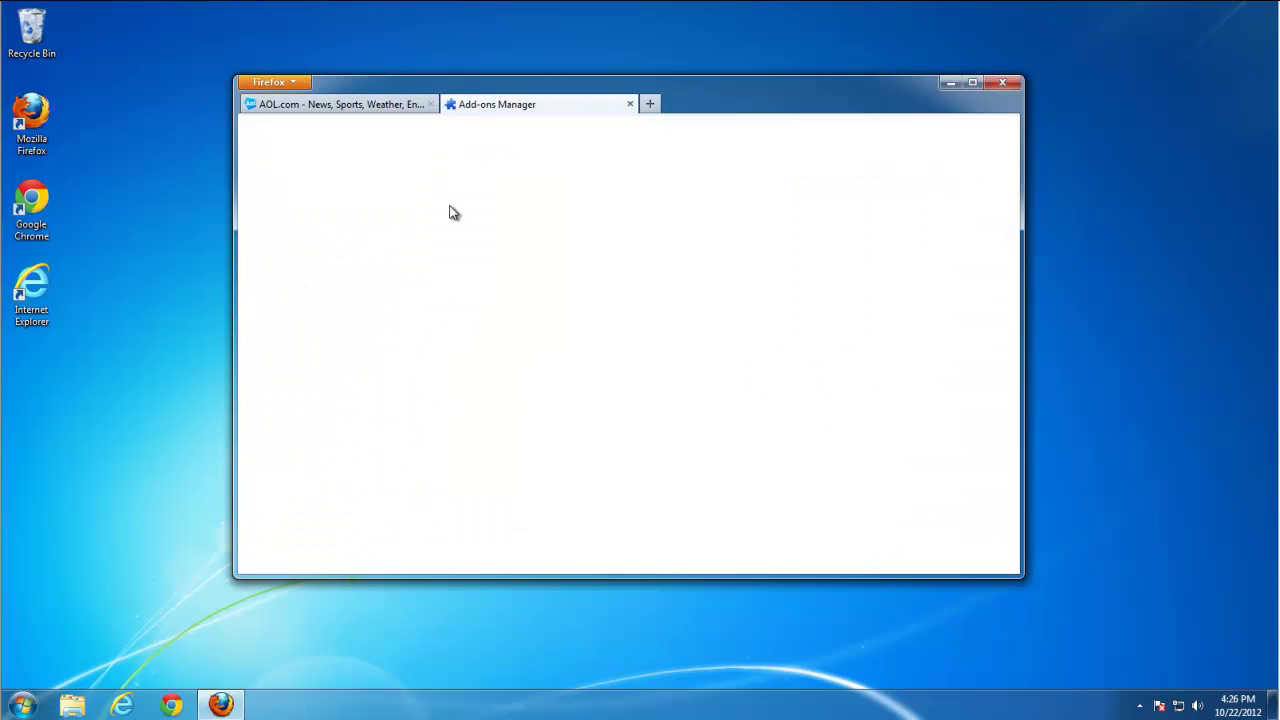
{"action": "left_click", "coordinate": [343, 257]}
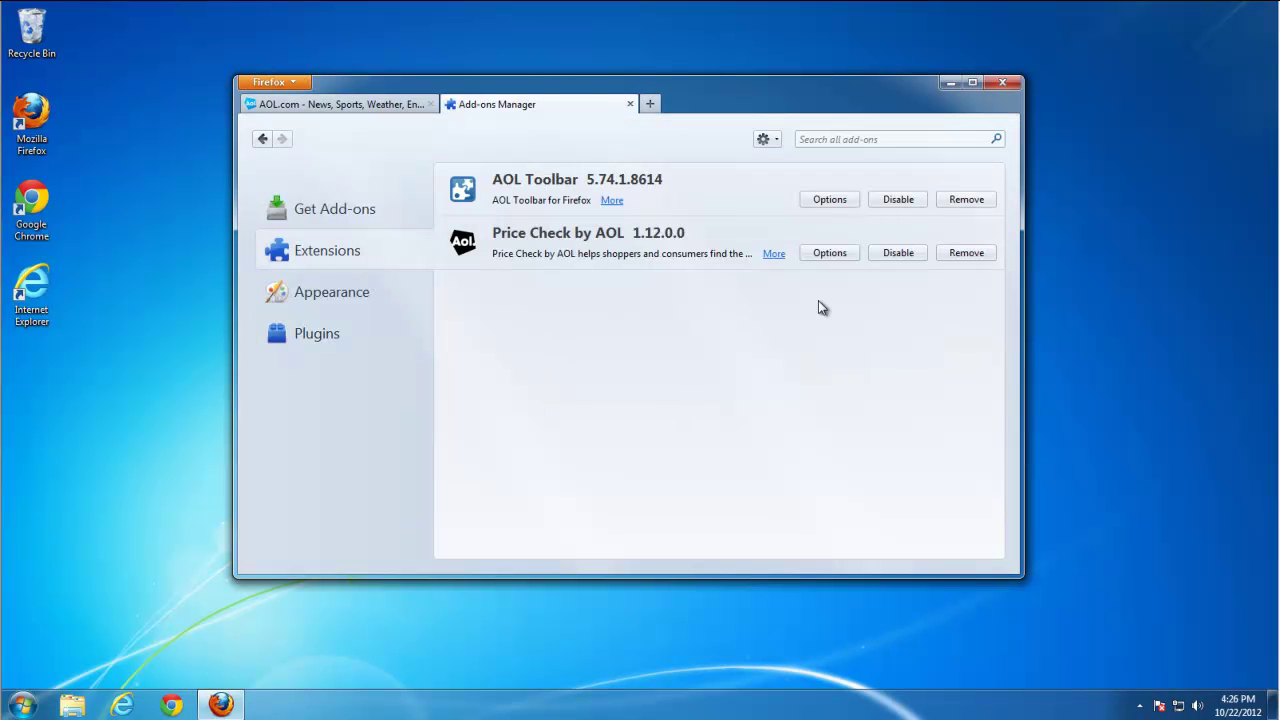
Step: Remove the Price Check by AOL and AOL Toolbar extensions and close their uninstall pages
{"action": "left_click", "coordinate": [962, 253]}
{"action": "left_click", "coordinate": [966, 200]}
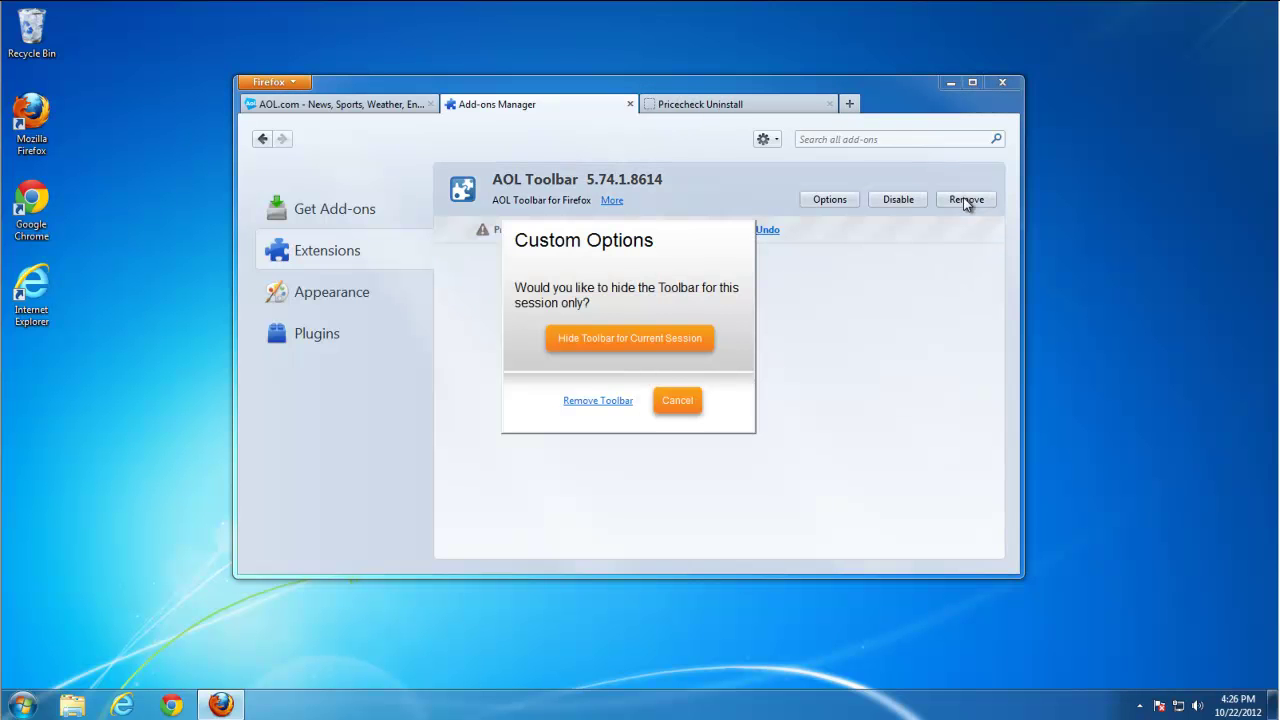
{"action": "left_click", "coordinate": [633, 401]}
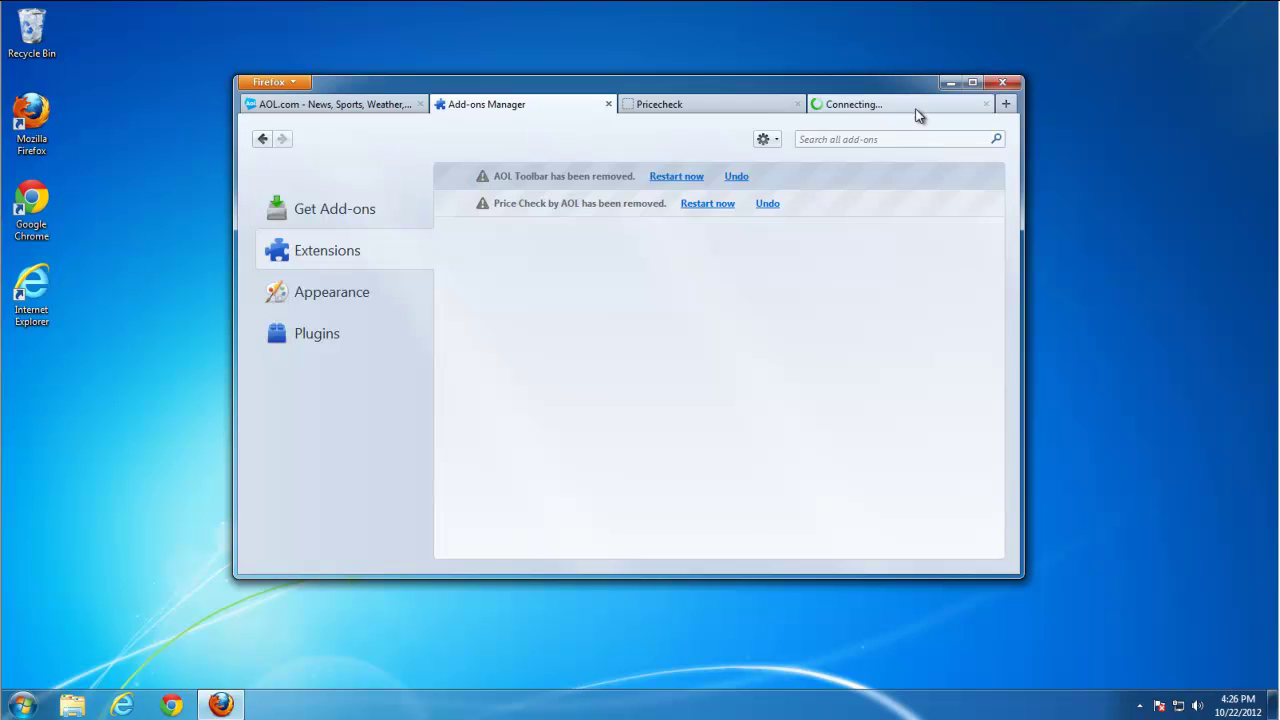
{"action": "left_click", "coordinate": [915, 106]}
{"action": "left_click", "coordinate": [986, 104]}
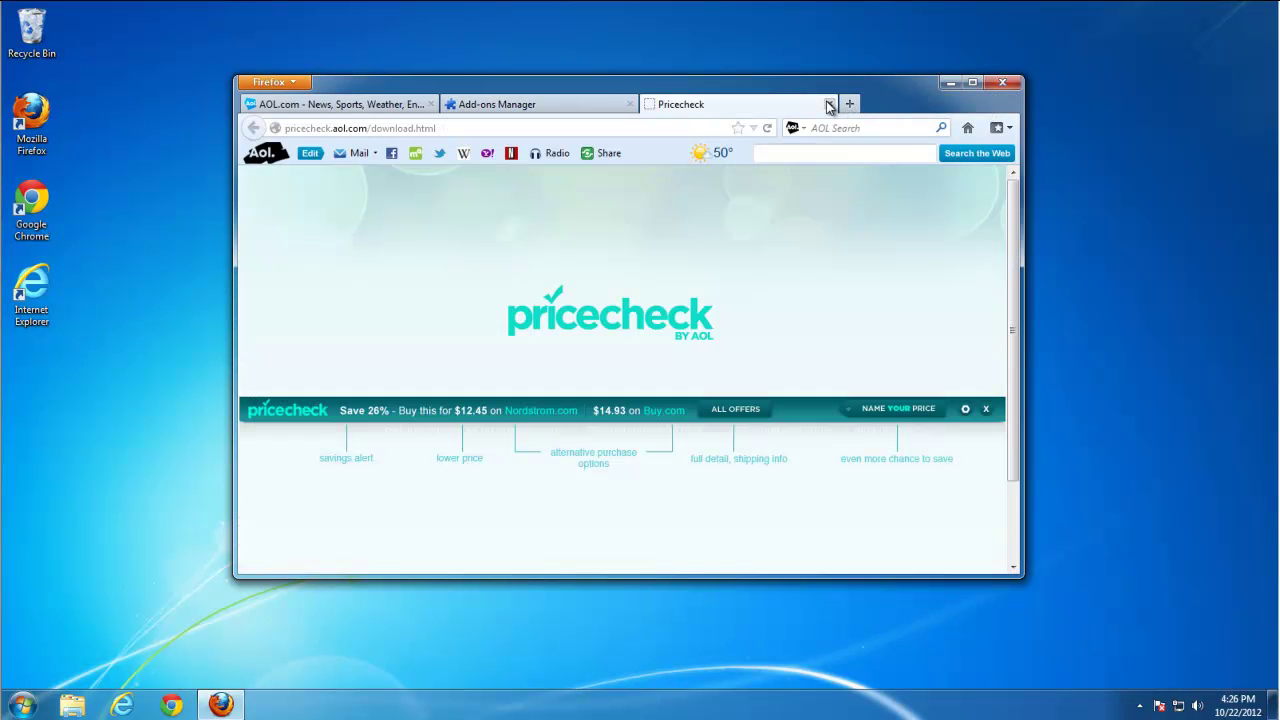
{"action": "left_click", "coordinate": [829, 104]}
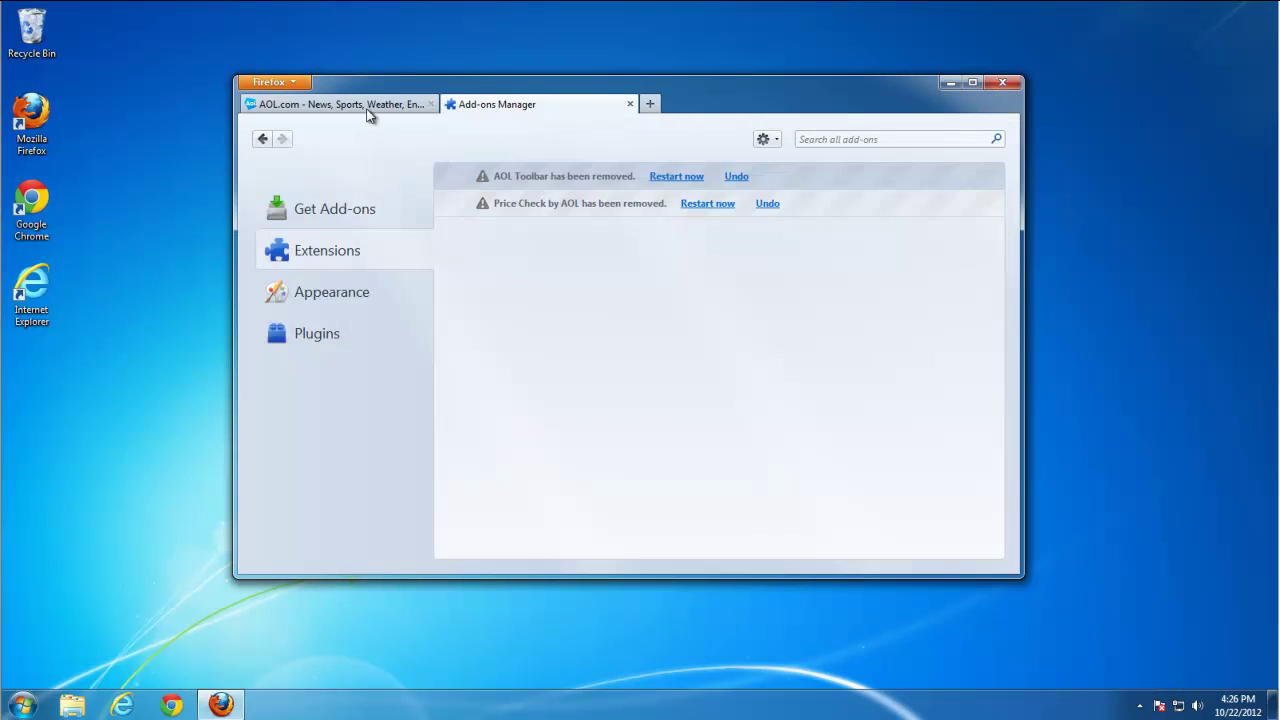
{"action": "left_click", "coordinate": [282, 82]}
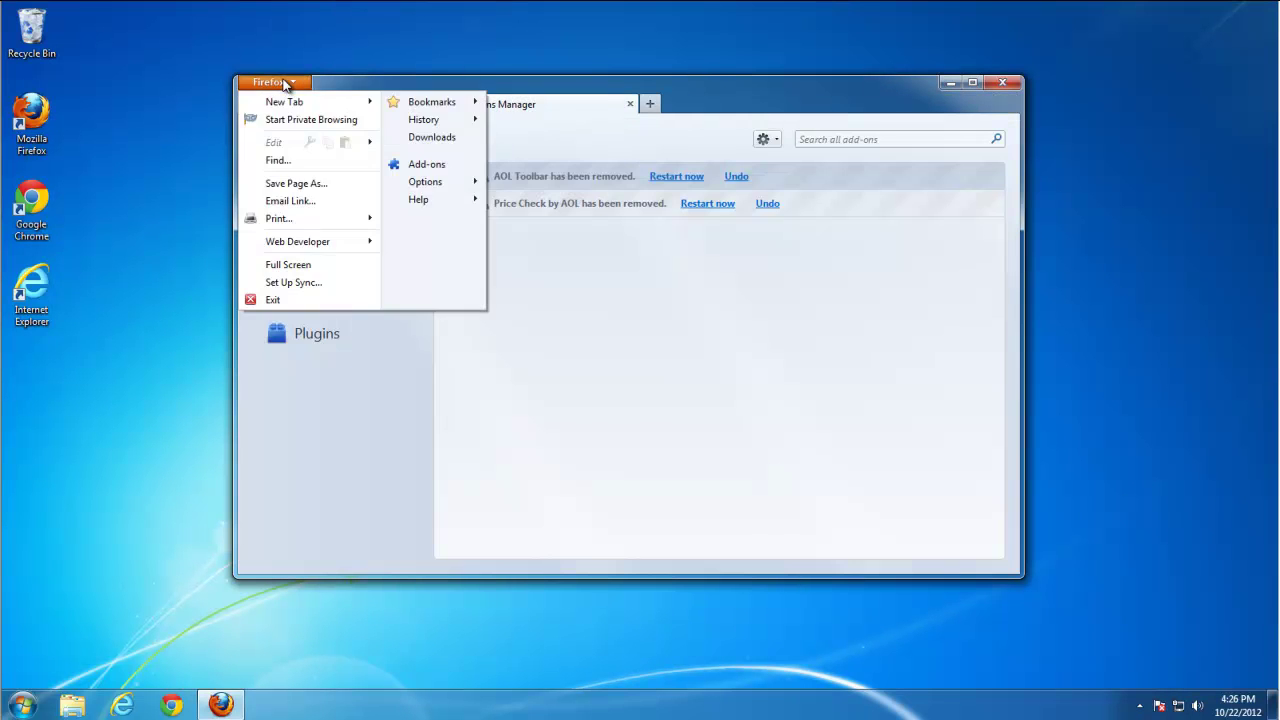
{"action": "left_click", "coordinate": [510, 183]}
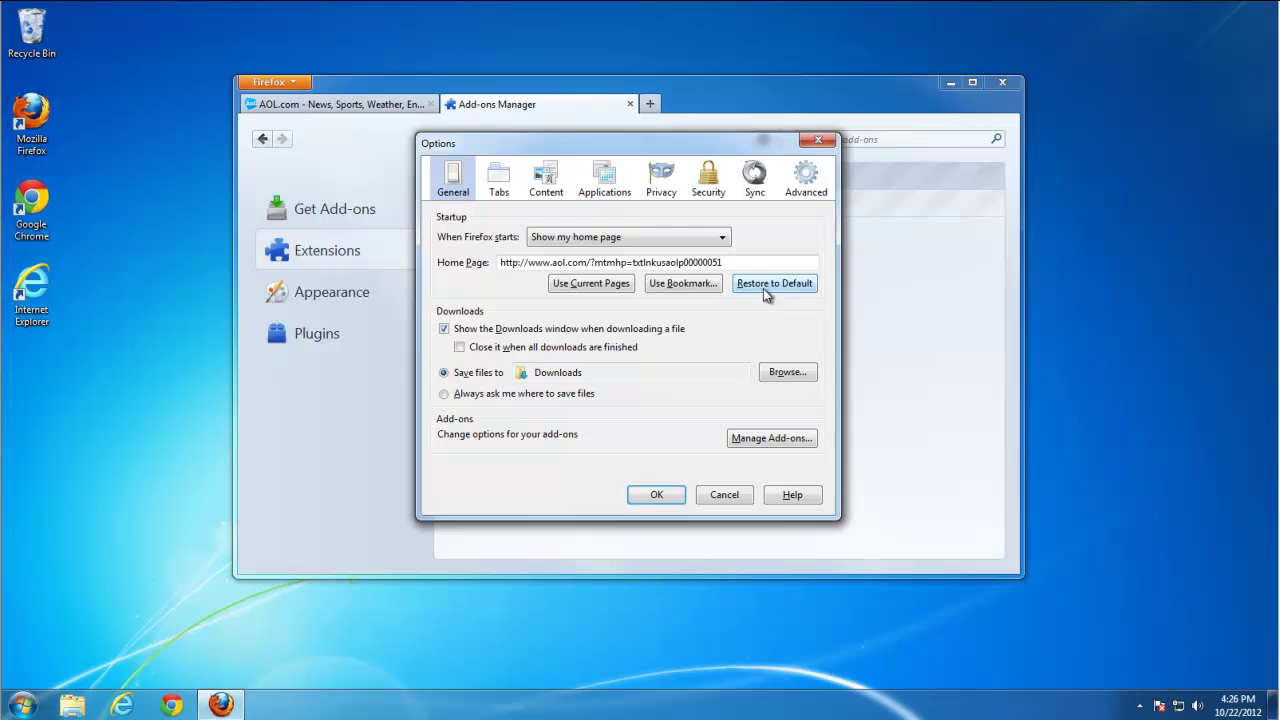
Step: Restore Firefox's home page to default and restart Firefox to finish removing add-ons
{"action": "left_click", "coordinate": [764, 288]}
{"action": "left_click", "coordinate": [657, 497]}
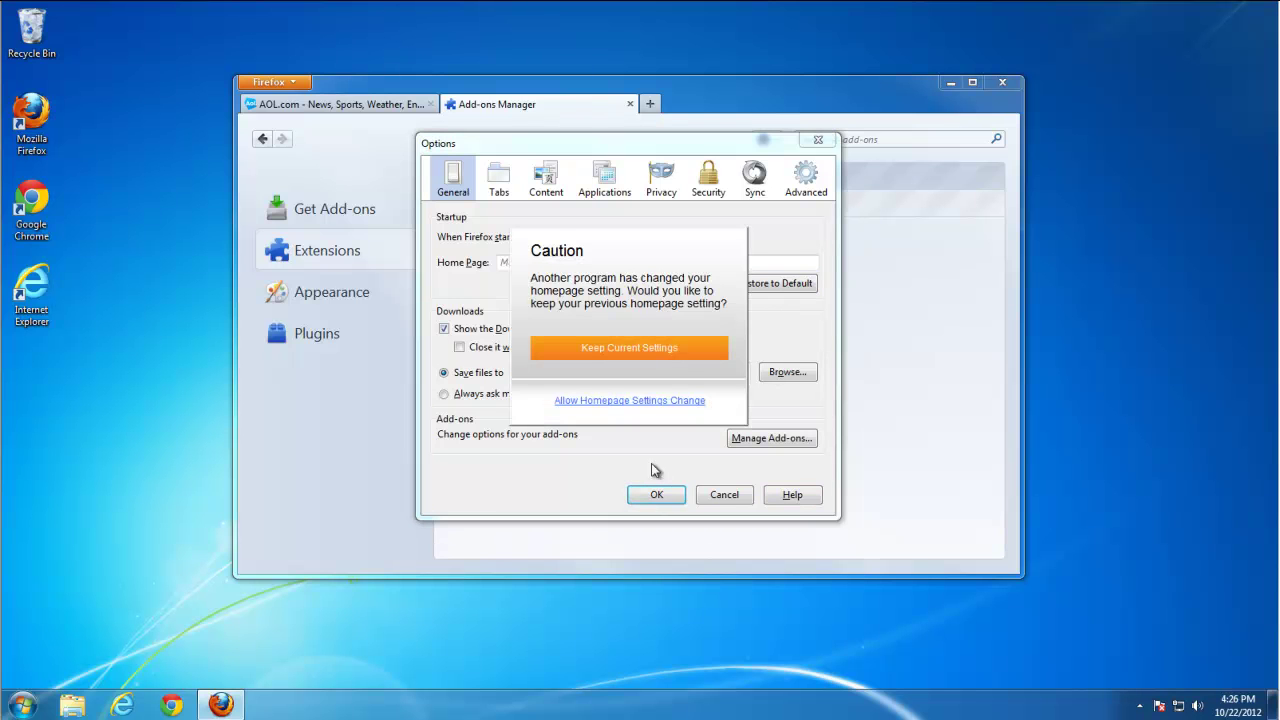
{"action": "left_click", "coordinate": [640, 402]}
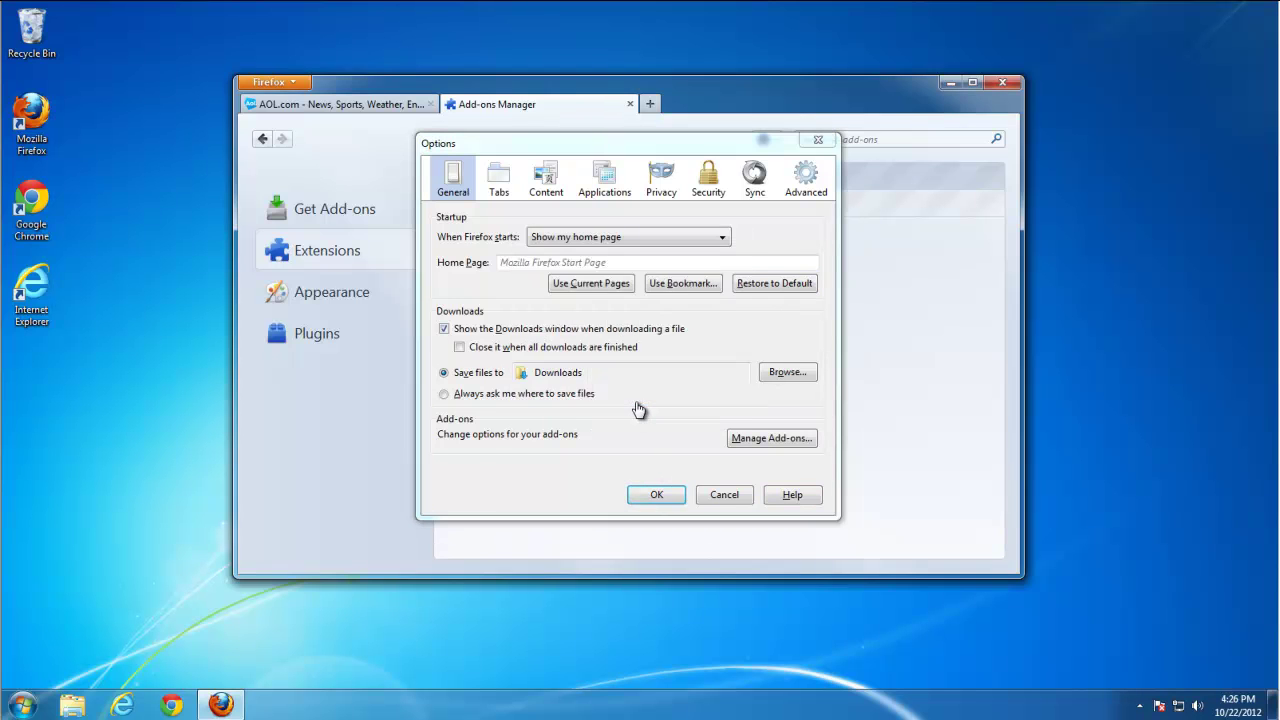
{"action": "left_click", "coordinate": [664, 496]}
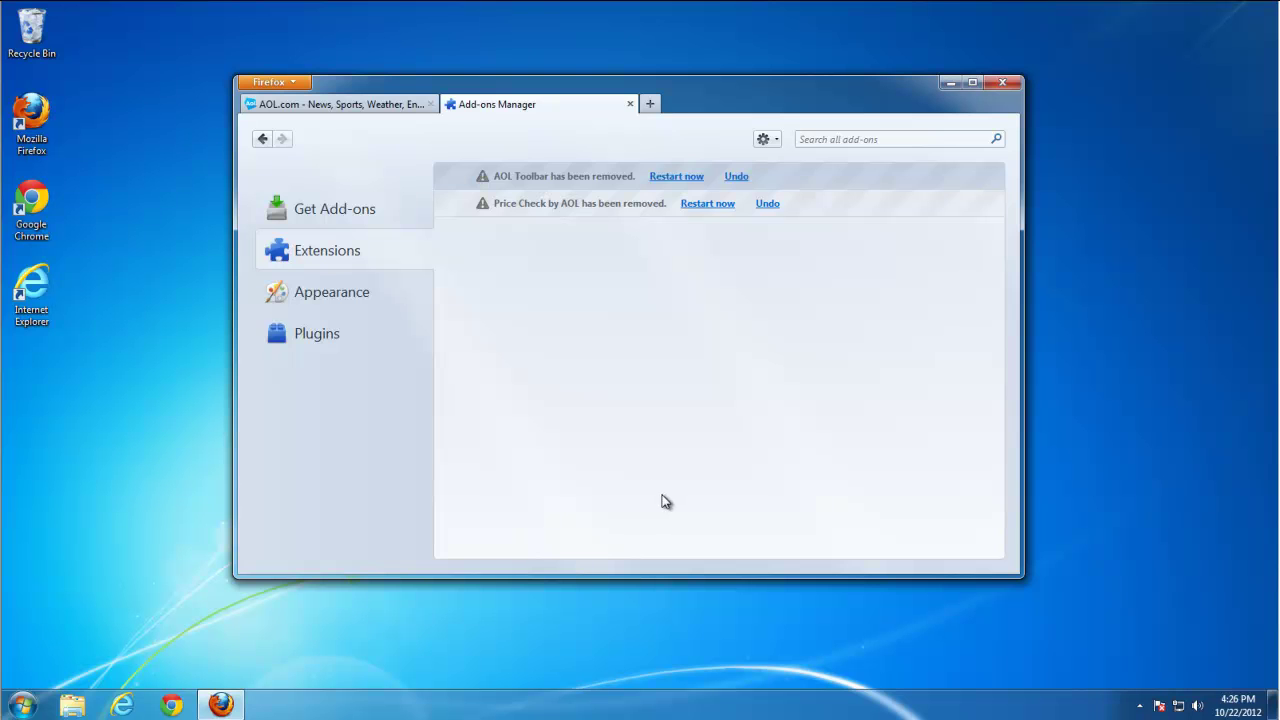
{"action": "left_click", "coordinate": [707, 203]}
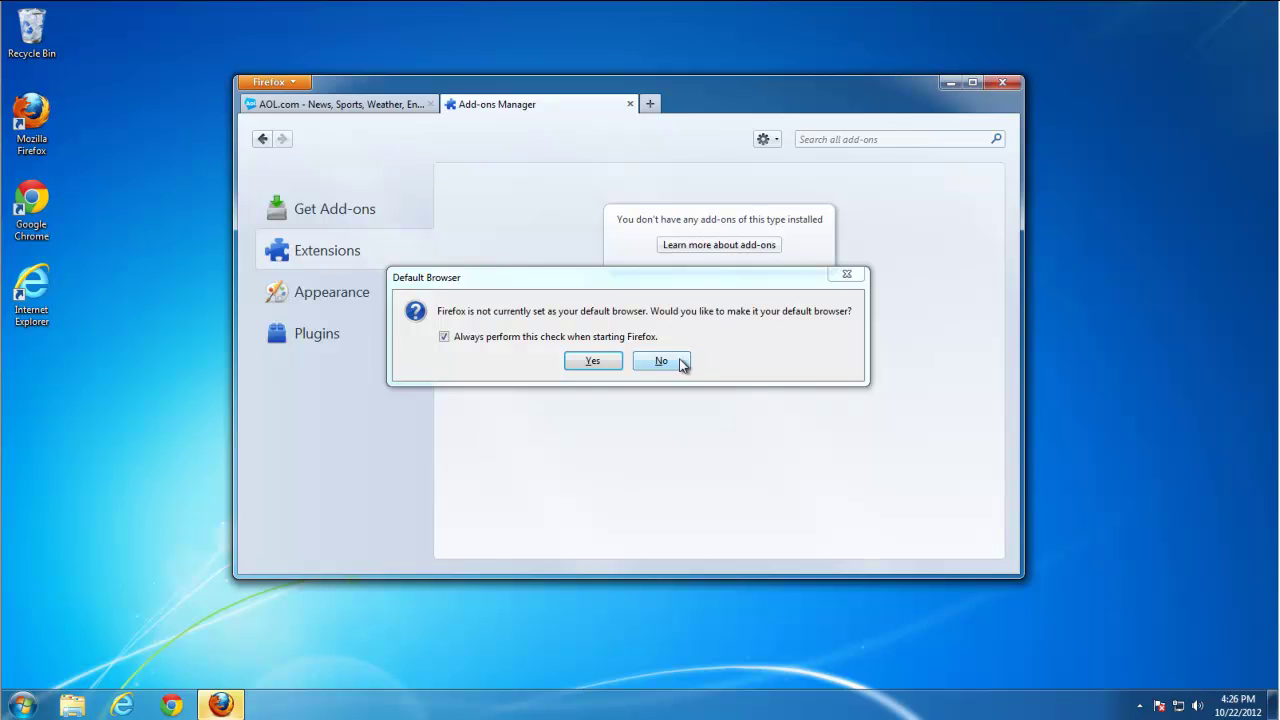
{"action": "left_click", "coordinate": [668, 362]}
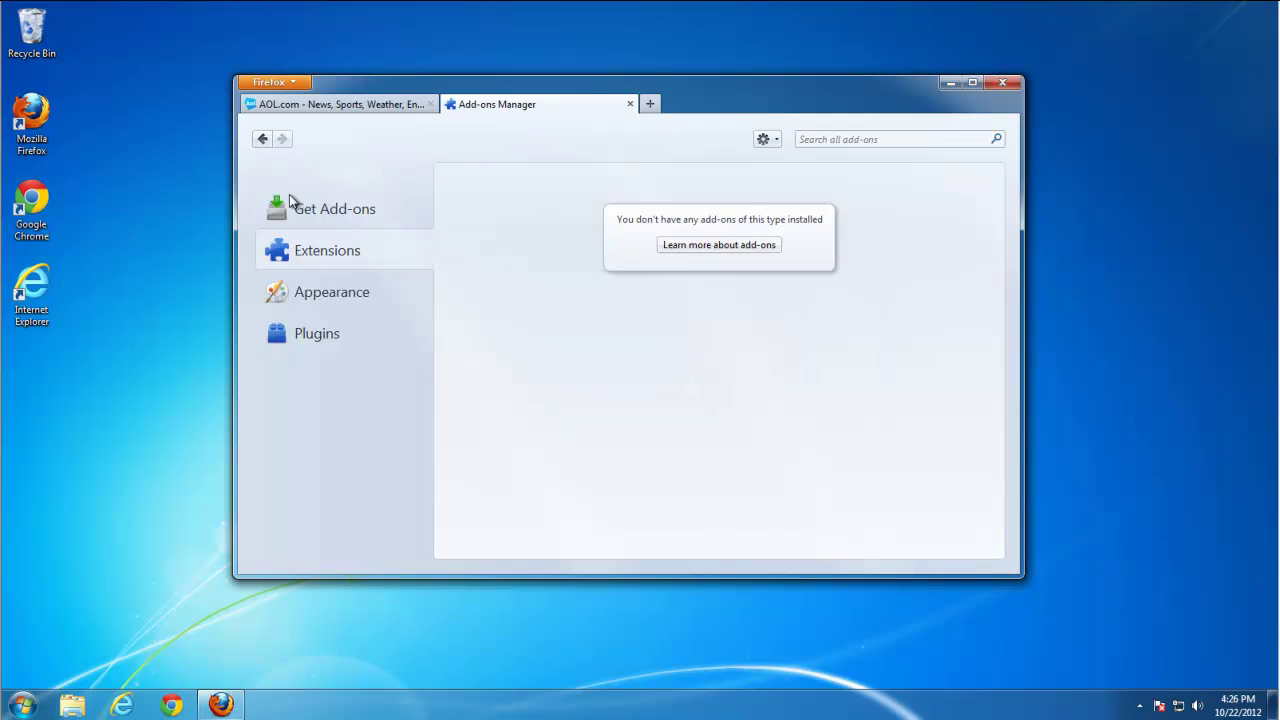
{"action": "left_click", "coordinate": [630, 104]}
Step: Open about:config in Firefox and accept the warning
{"action": "left_click", "coordinate": [267, 84]}
{"action": "mouse_move", "coordinate": [425, 182]}
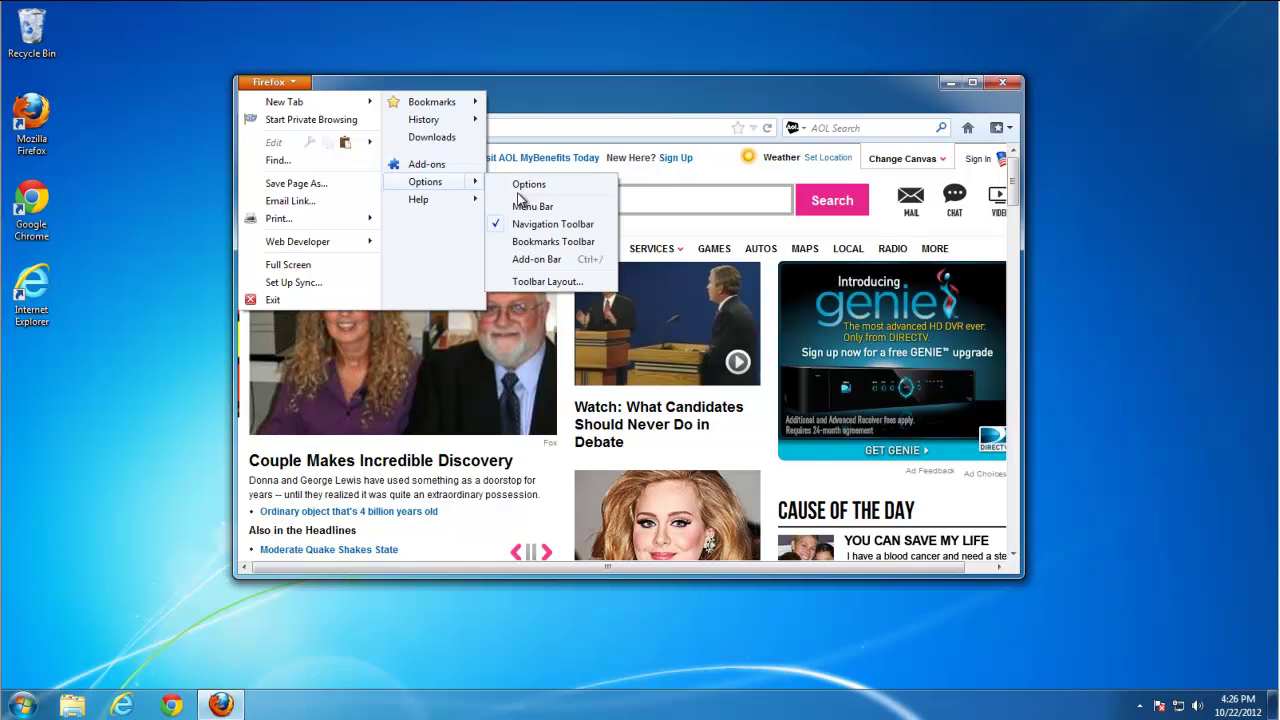
{"action": "left_click", "coordinate": [529, 184]}
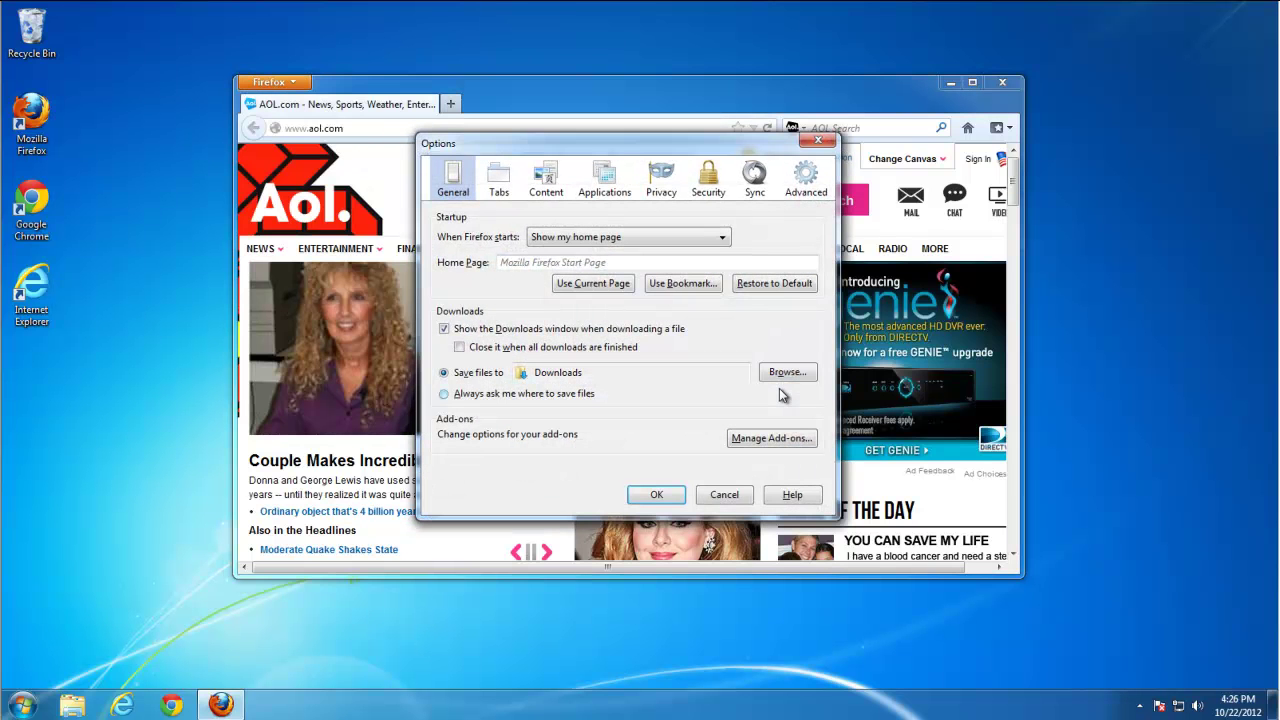
{"action": "left_click", "coordinate": [652, 494]}
{"action": "left_click", "coordinate": [365, 128]}
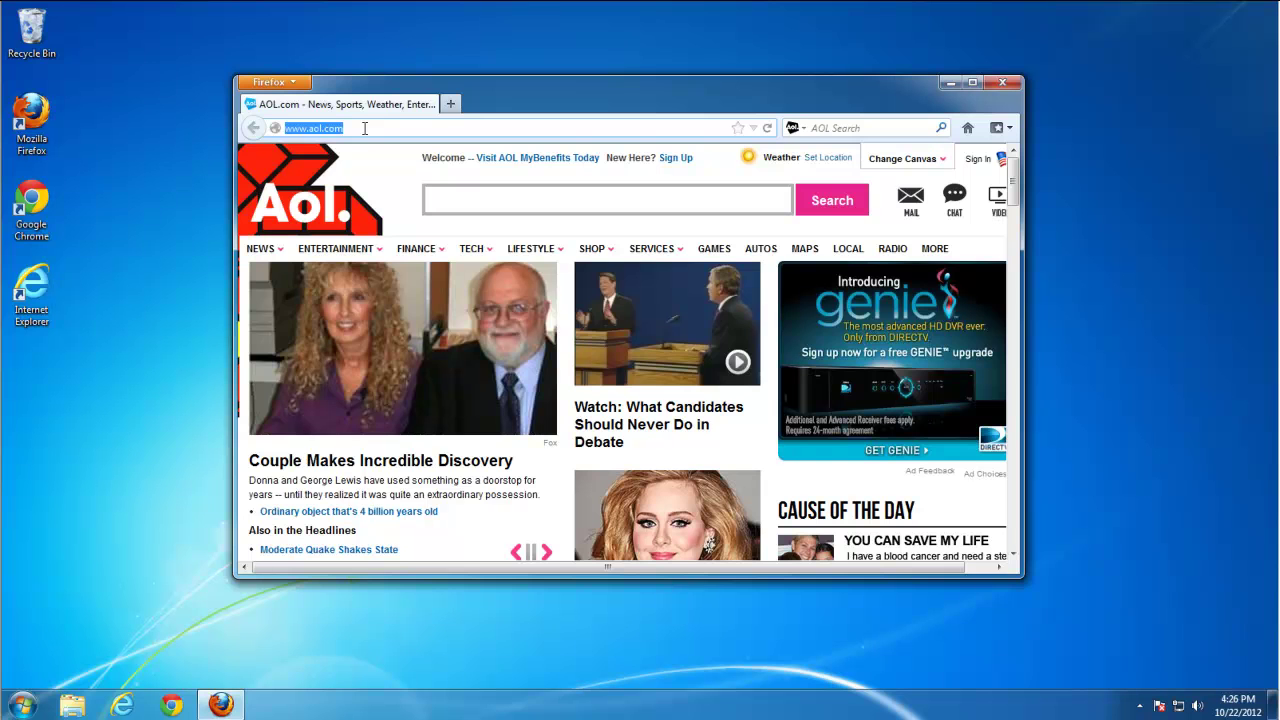
{"action": "type", "text": "about"}
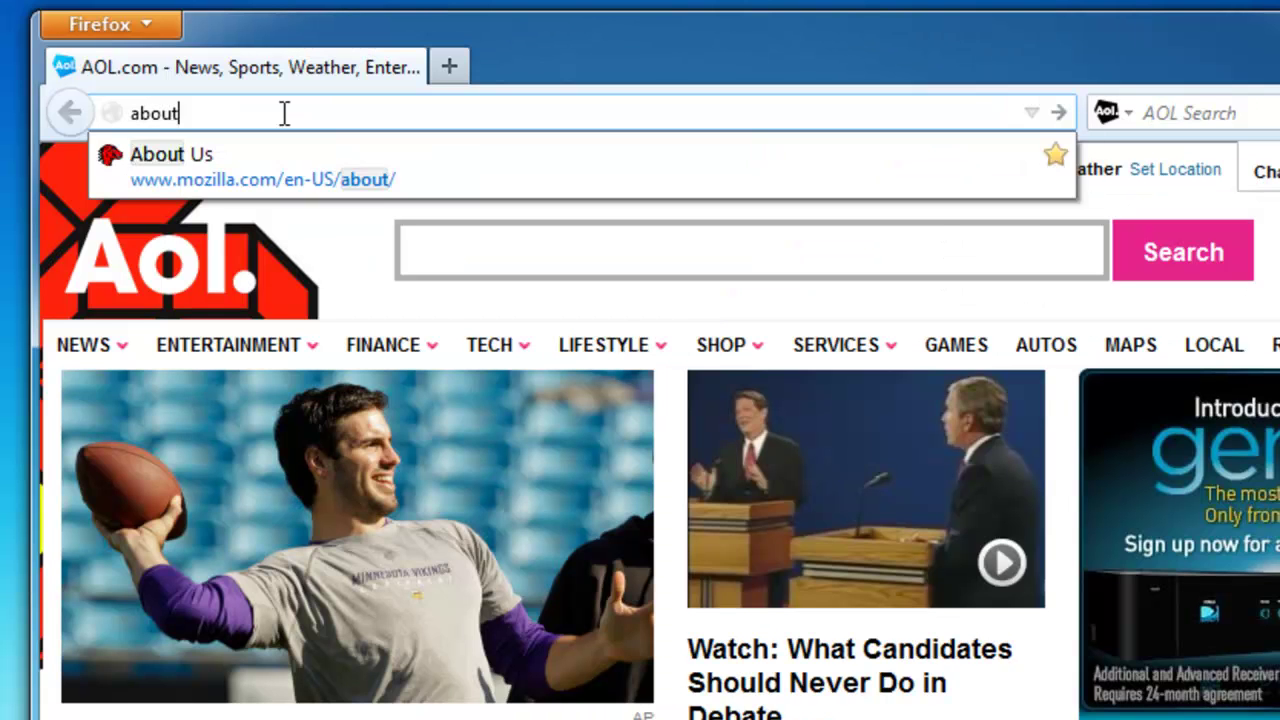
{"action": "type", "text": ":config"}
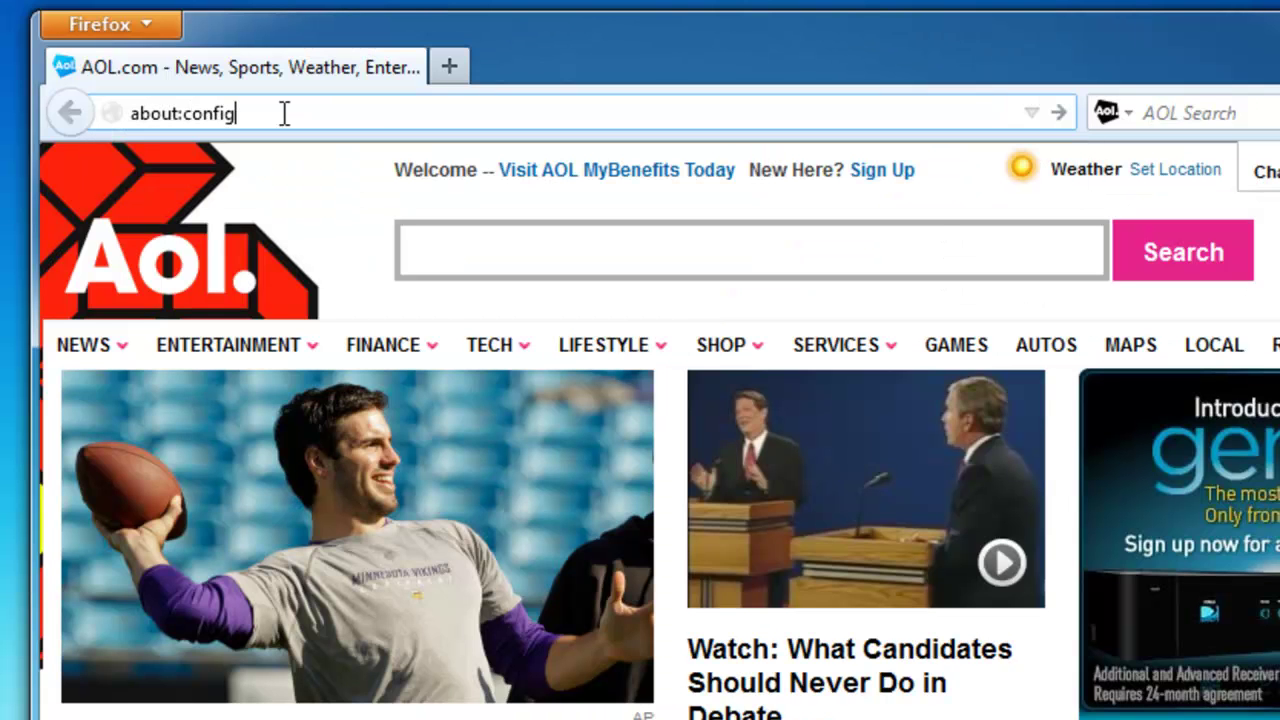
{"action": "key", "text": "Return"}
{"action": "left_click", "coordinate": [812, 518]}
{"action": "type", "text": "ao"}
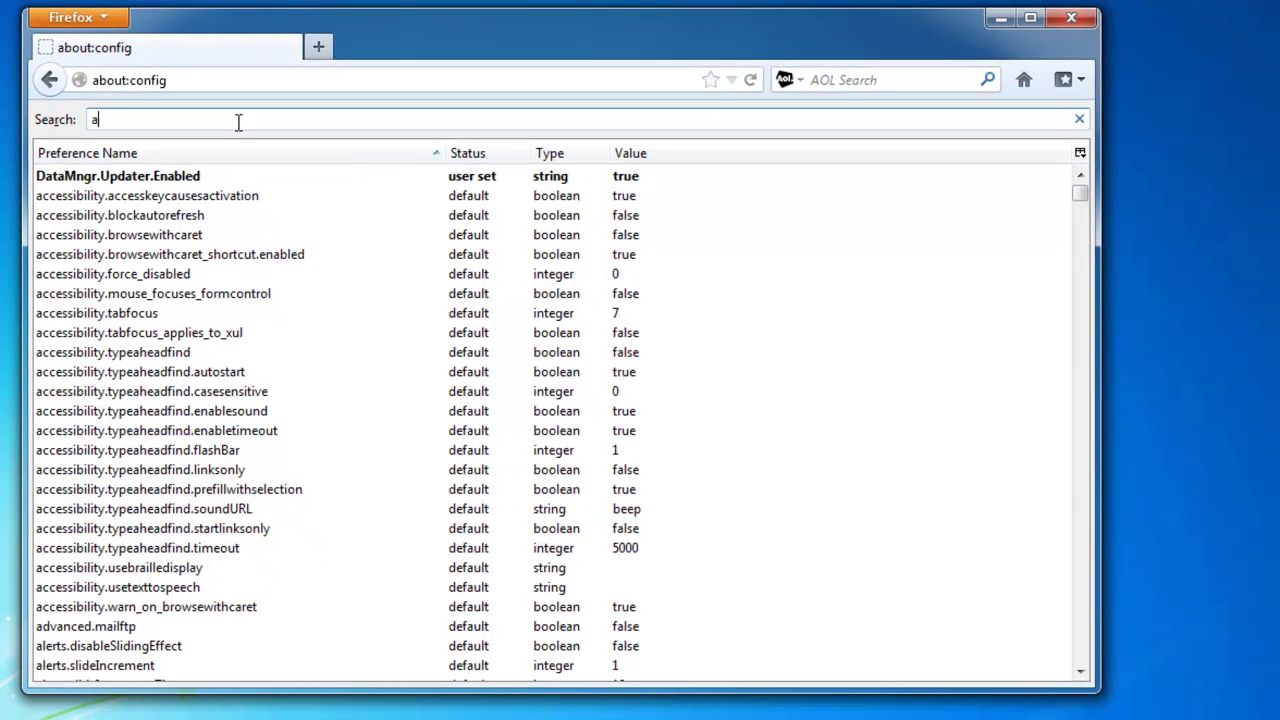
Step: Reset keyword.URL, browser.search.defaulturl and browser.search.defaultenginename to default
{"action": "type", "text": "l"}
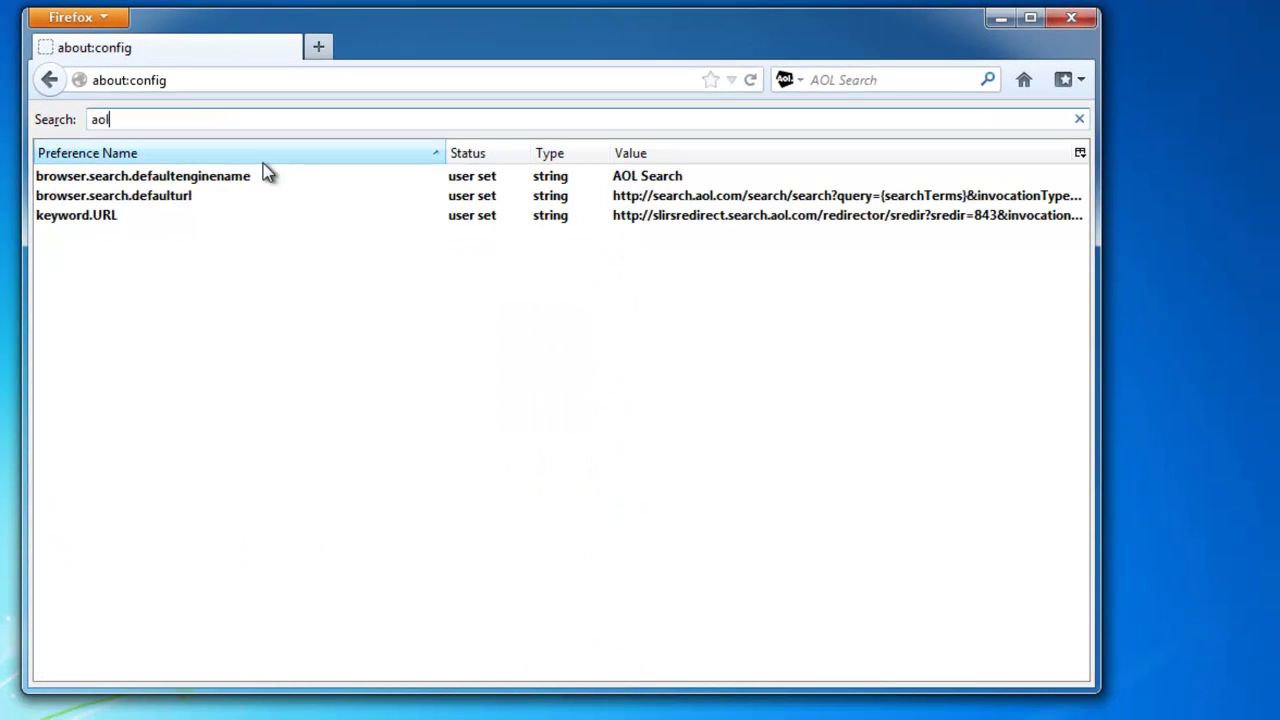
{"action": "right_click", "coordinate": [92, 219]}
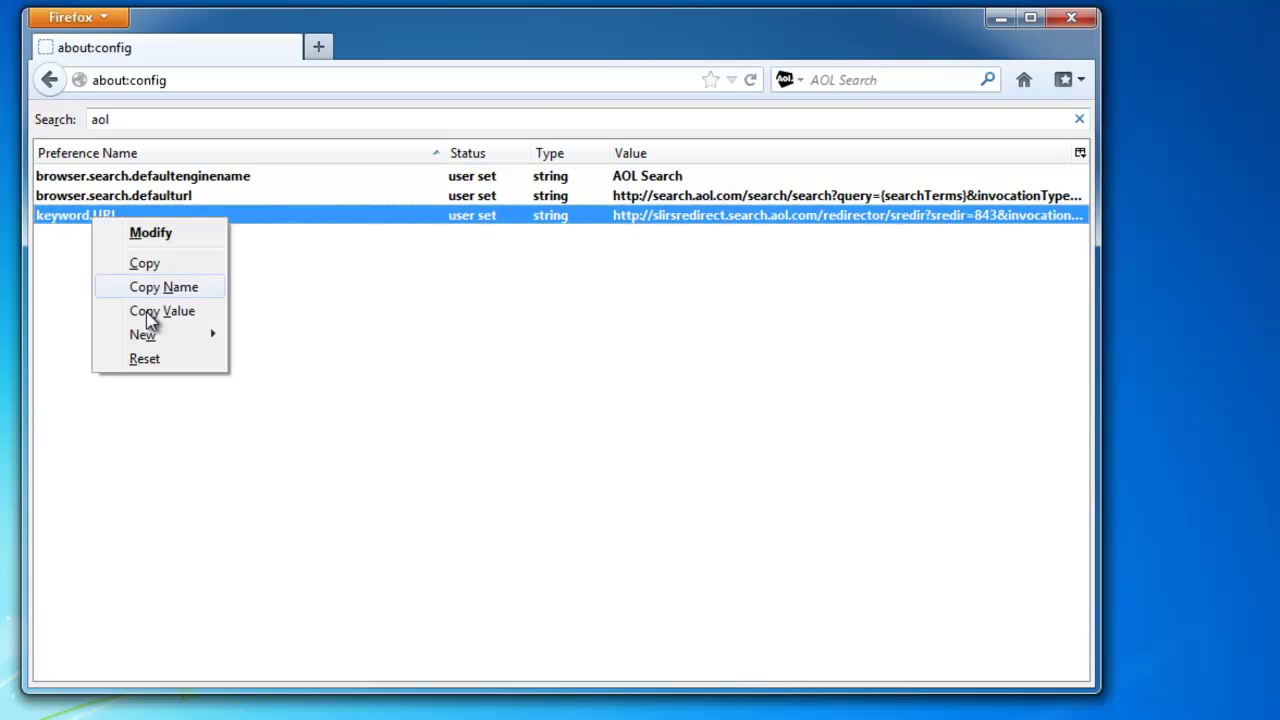
{"action": "left_click", "coordinate": [150, 358]}
{"action": "right_click", "coordinate": [143, 205]}
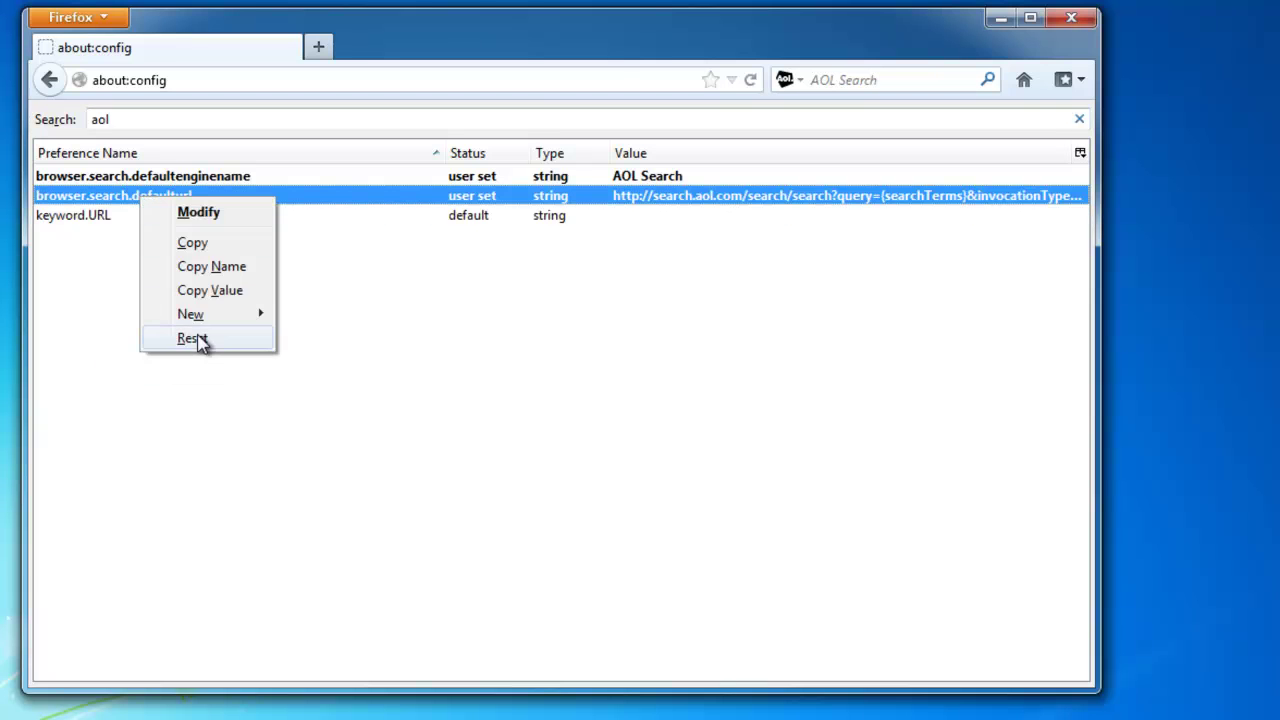
{"action": "left_click", "coordinate": [196, 339]}
{"action": "right_click", "coordinate": [137, 180]}
{"action": "left_click", "coordinate": [190, 320]}
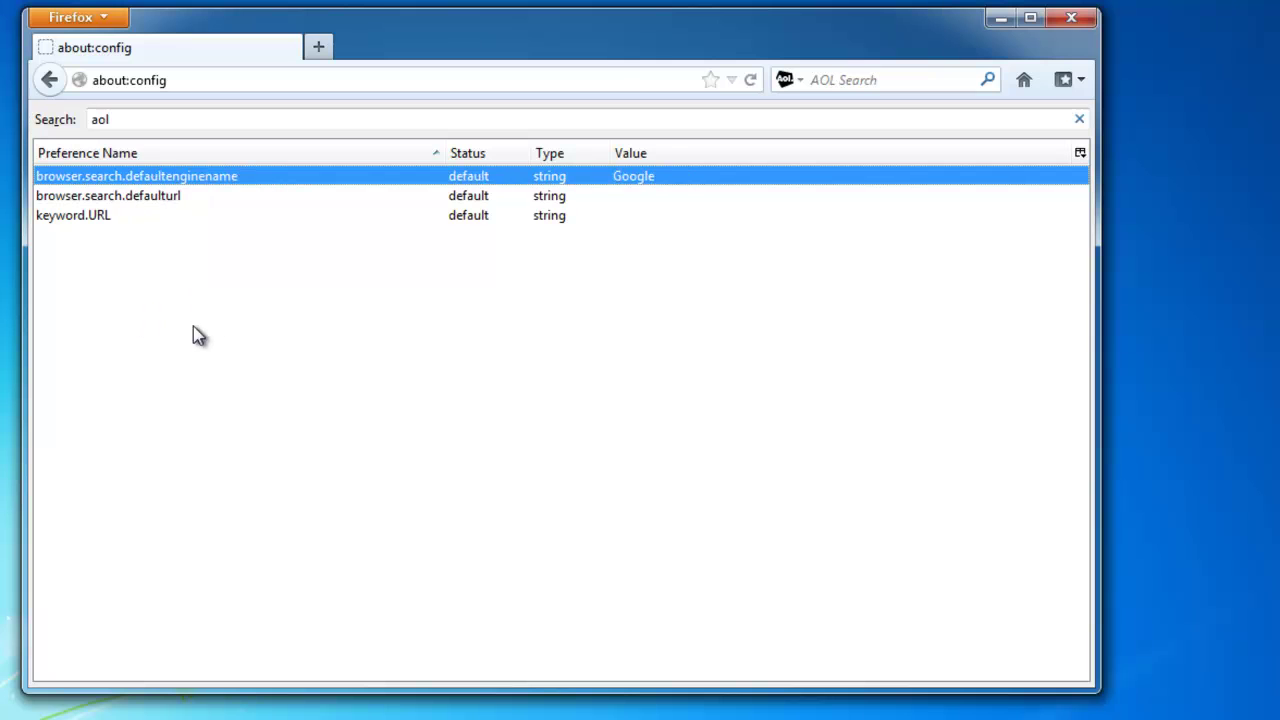
Step: Remove AOL Search from Firefox's search engine list
{"action": "left_click", "coordinate": [790, 80]}
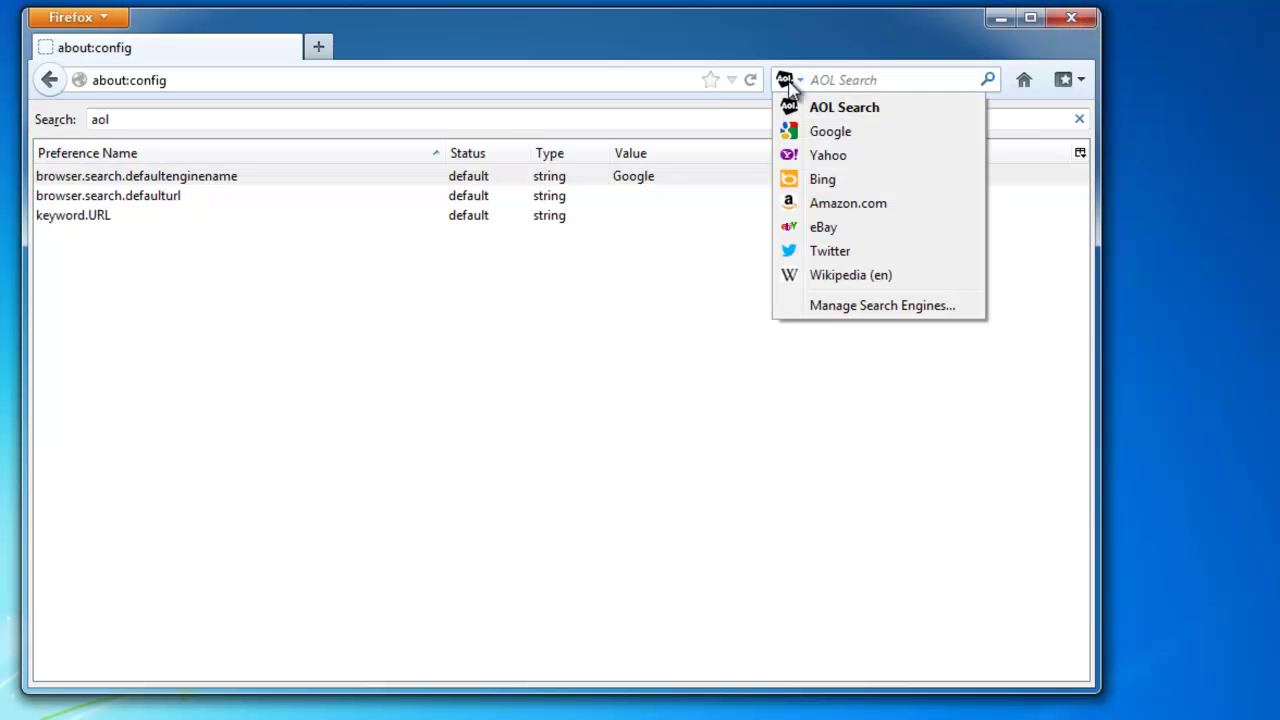
{"action": "left_click", "coordinate": [826, 303]}
{"action": "left_click", "coordinate": [405, 252]}
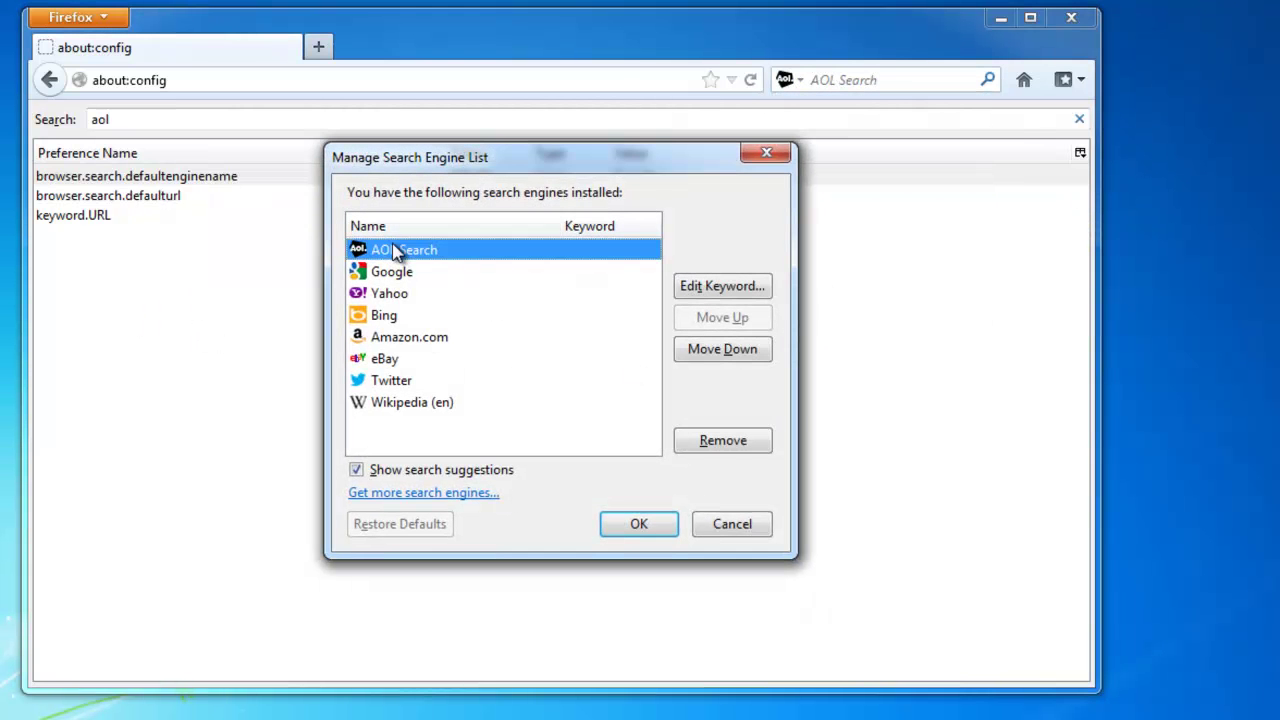
{"action": "left_click", "coordinate": [722, 450]}
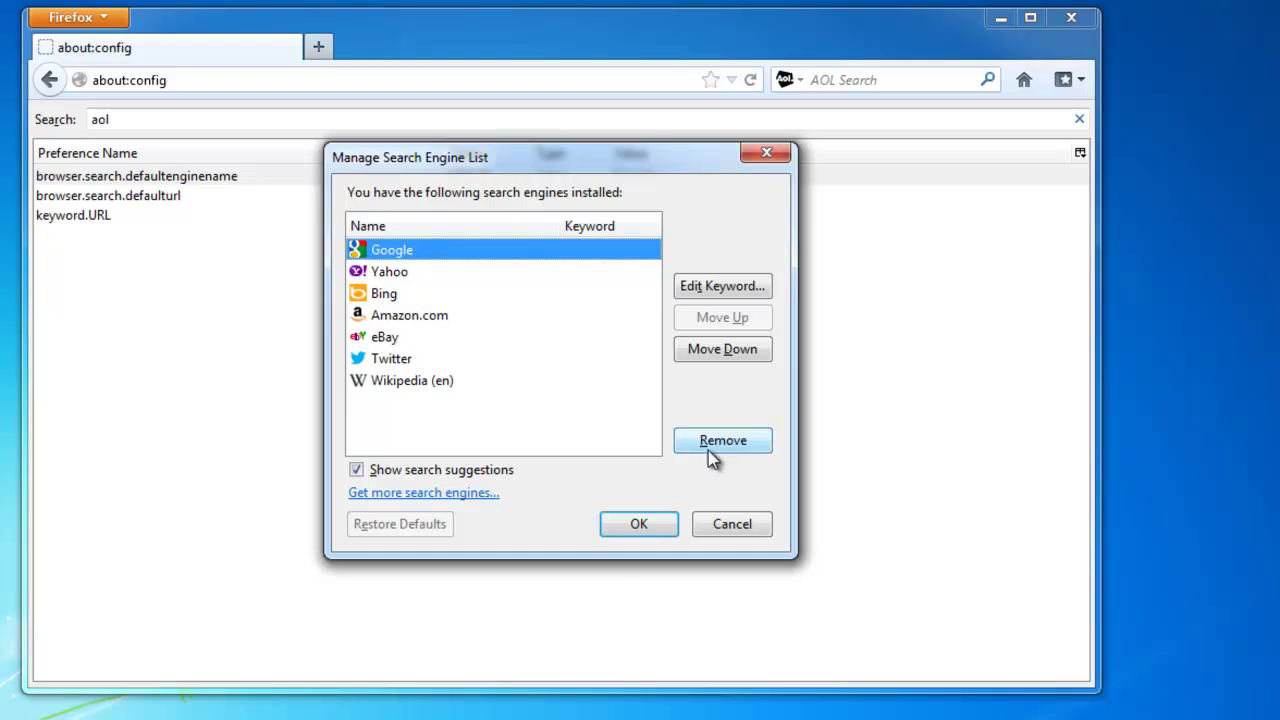
{"action": "left_click", "coordinate": [640, 523]}
Step: Restart Firefox and remove all five site thumbnails from the new tab page
{"action": "left_click", "coordinate": [1071, 17]}
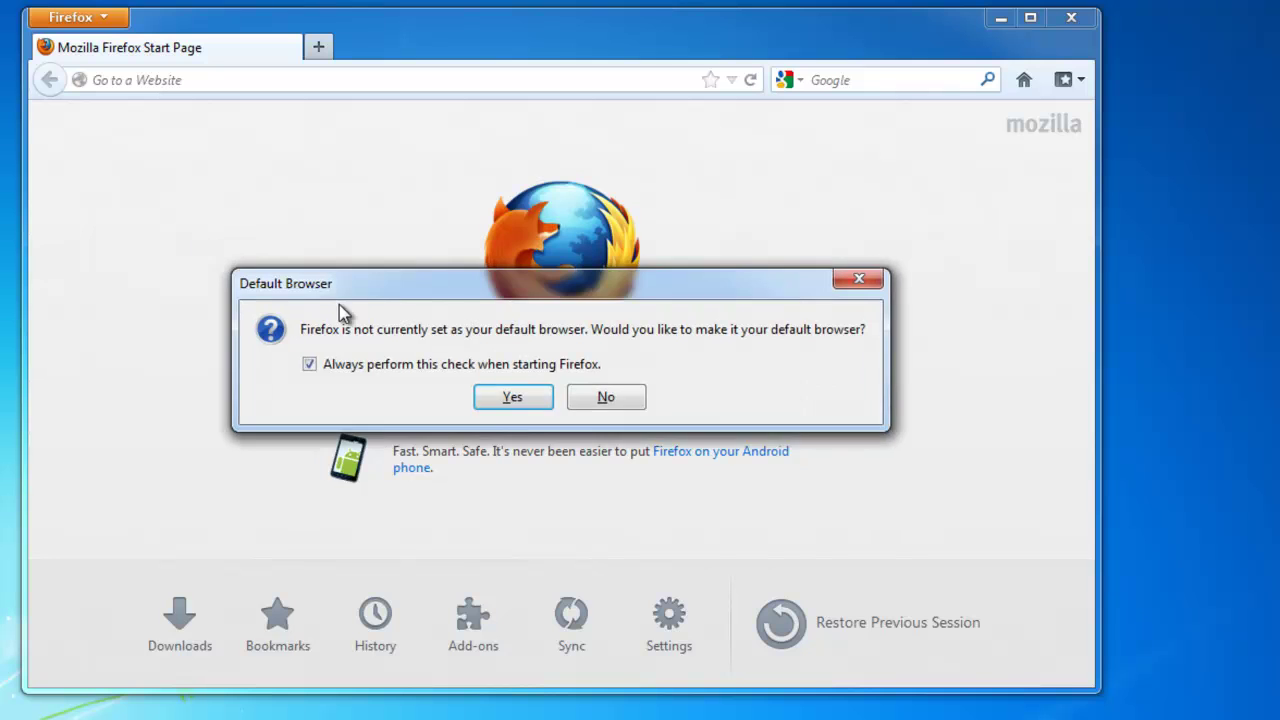
{"action": "left_click", "coordinate": [620, 408]}
{"action": "left_click", "coordinate": [318, 47]}
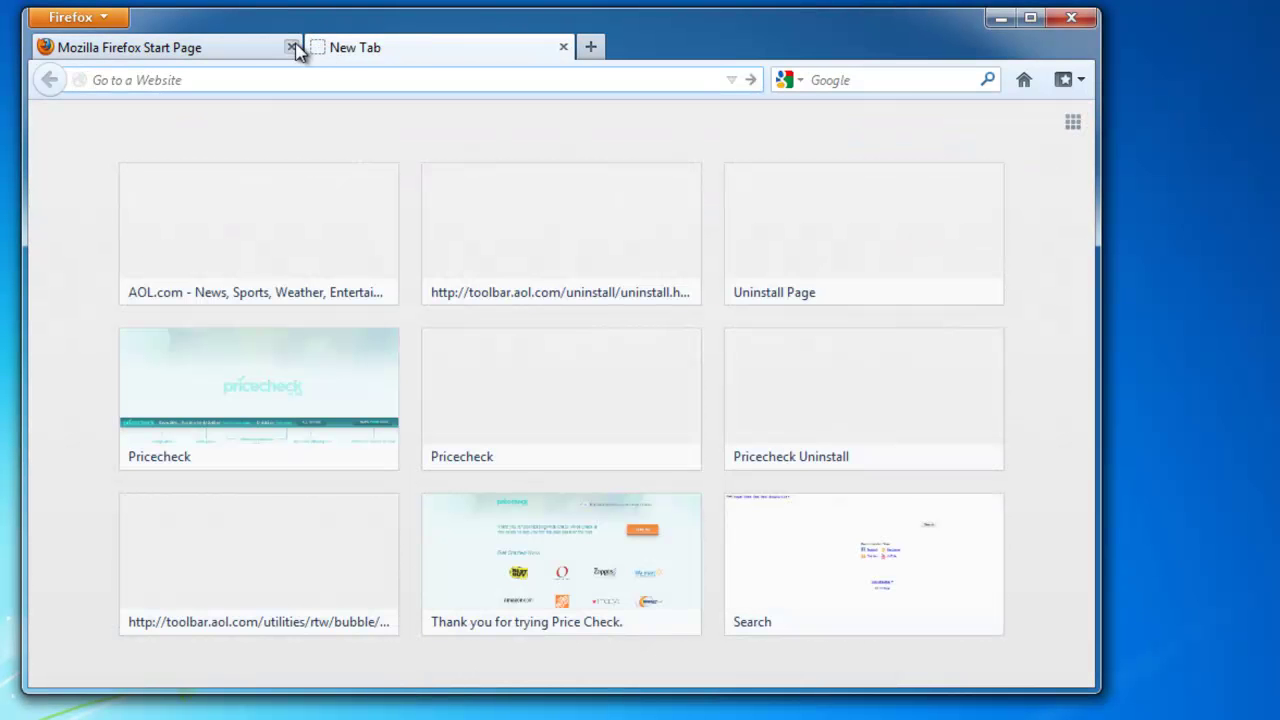
{"action": "left_click", "coordinate": [381, 183]}
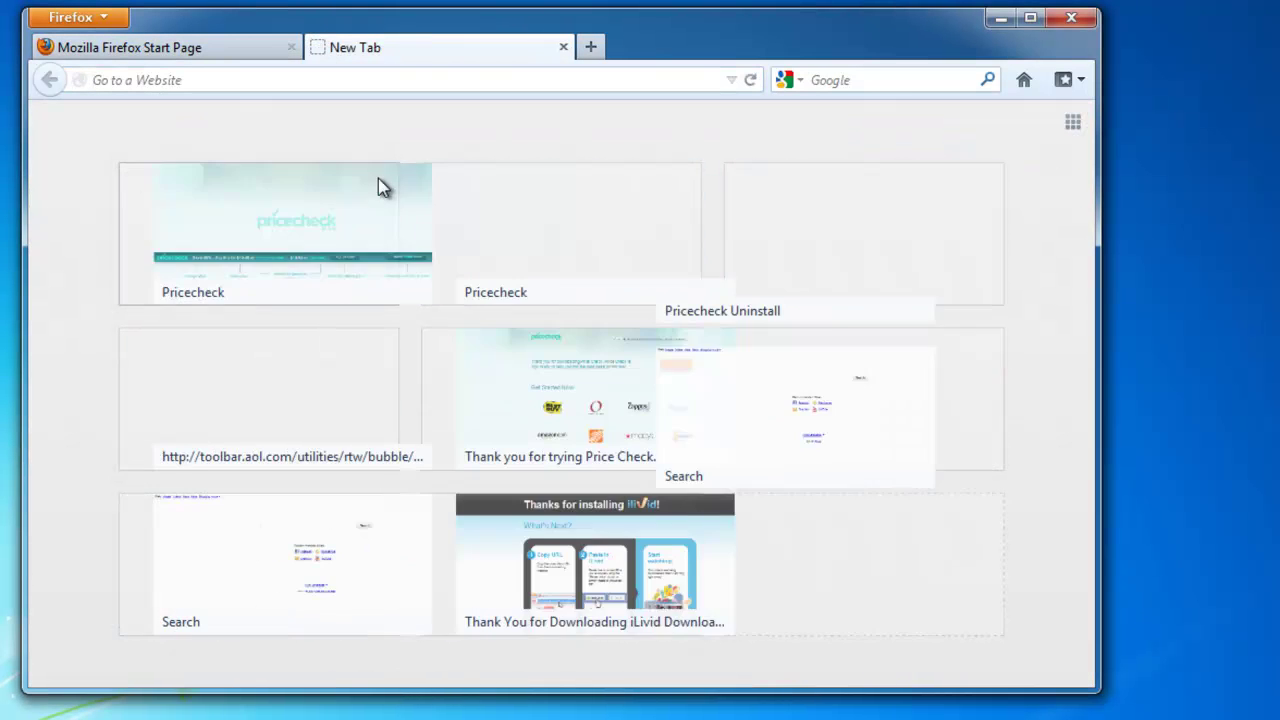
{"action": "left_click", "coordinate": [381, 183]}
{"action": "left_click", "coordinate": [381, 183]}
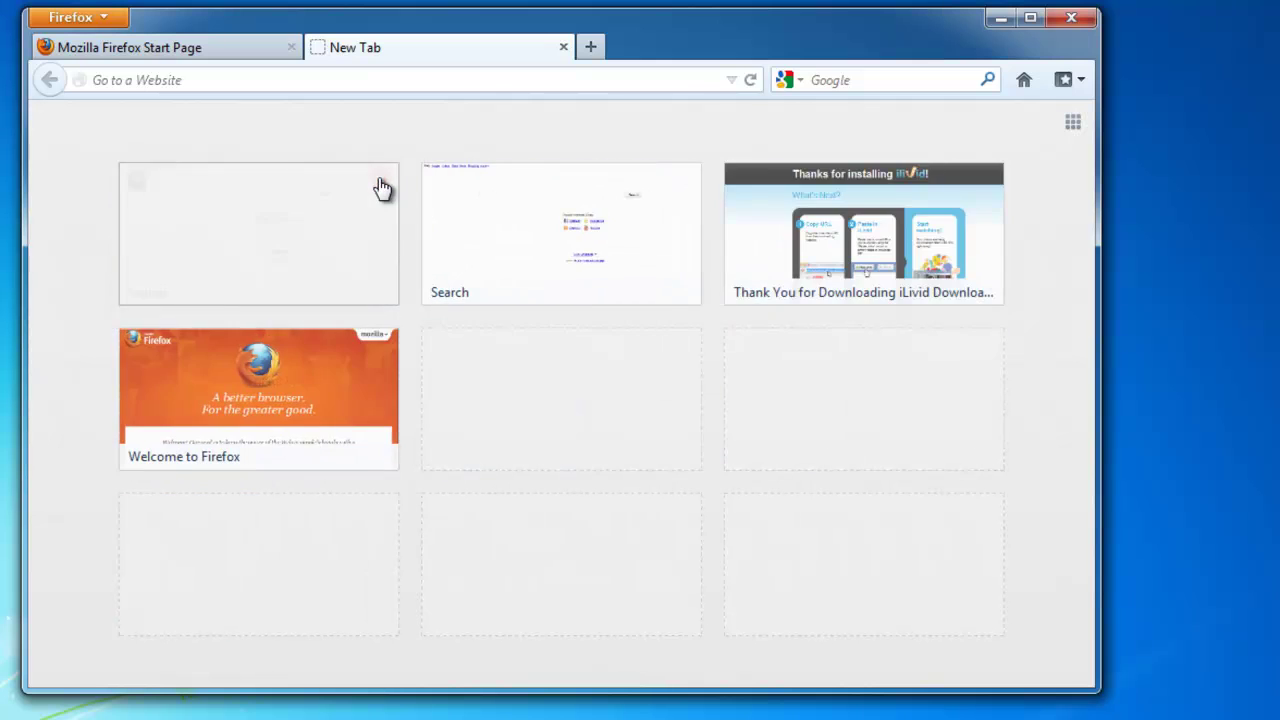
{"action": "left_click", "coordinate": [381, 183]}
{"action": "left_click", "coordinate": [381, 183]}
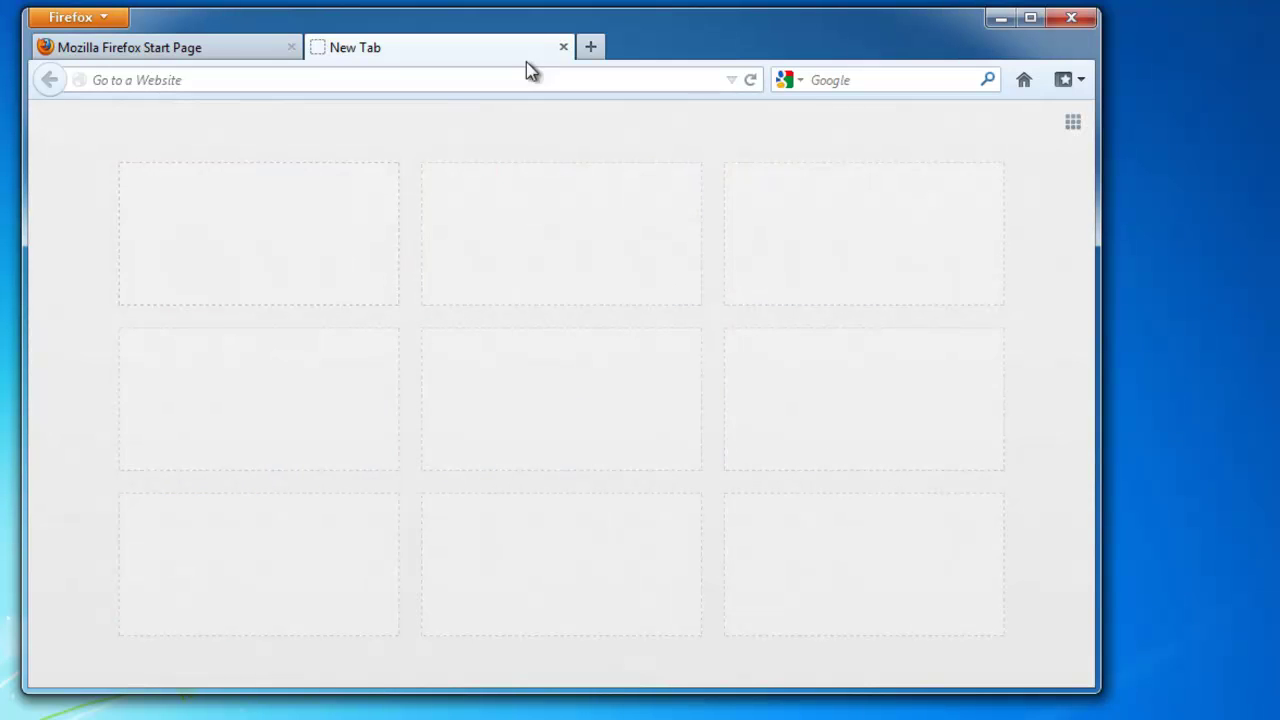
{"action": "left_click", "coordinate": [591, 47]}
{"action": "left_click", "coordinate": [560, 48]}
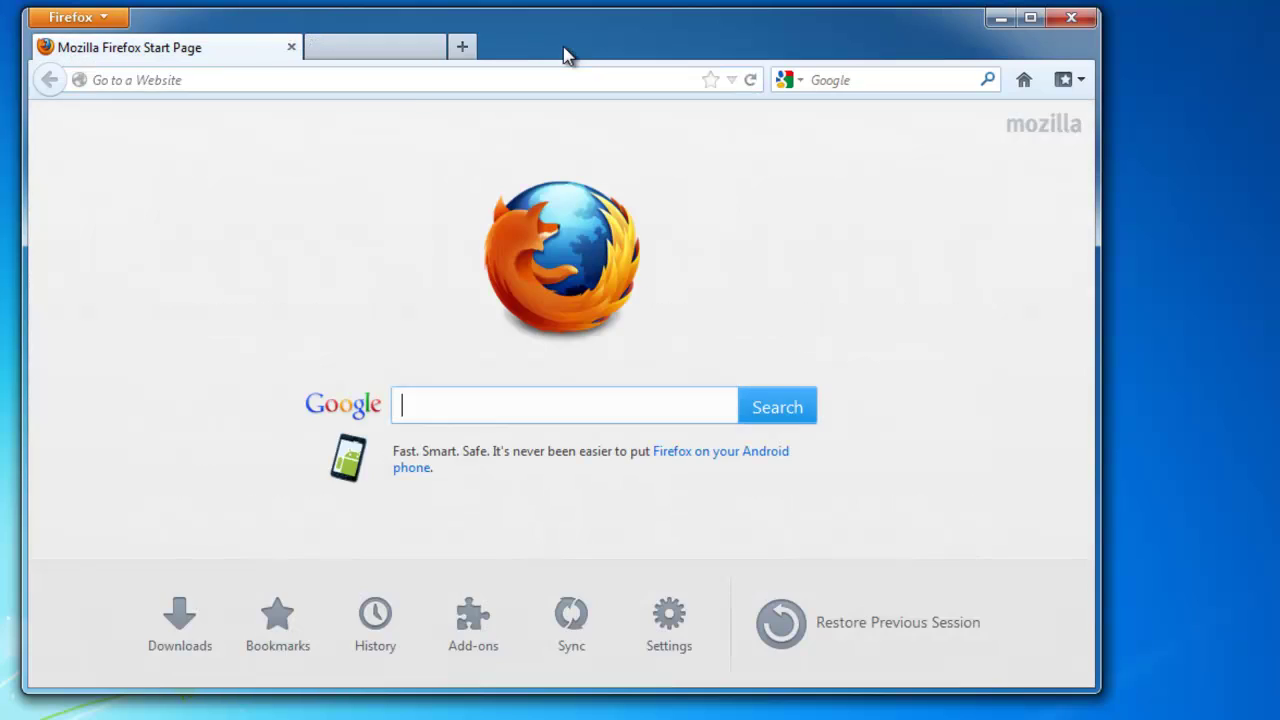
Step: Close Firefox and launch regedit from the Start menu, accepting UAC
{"action": "left_click", "coordinate": [1014, 67]}
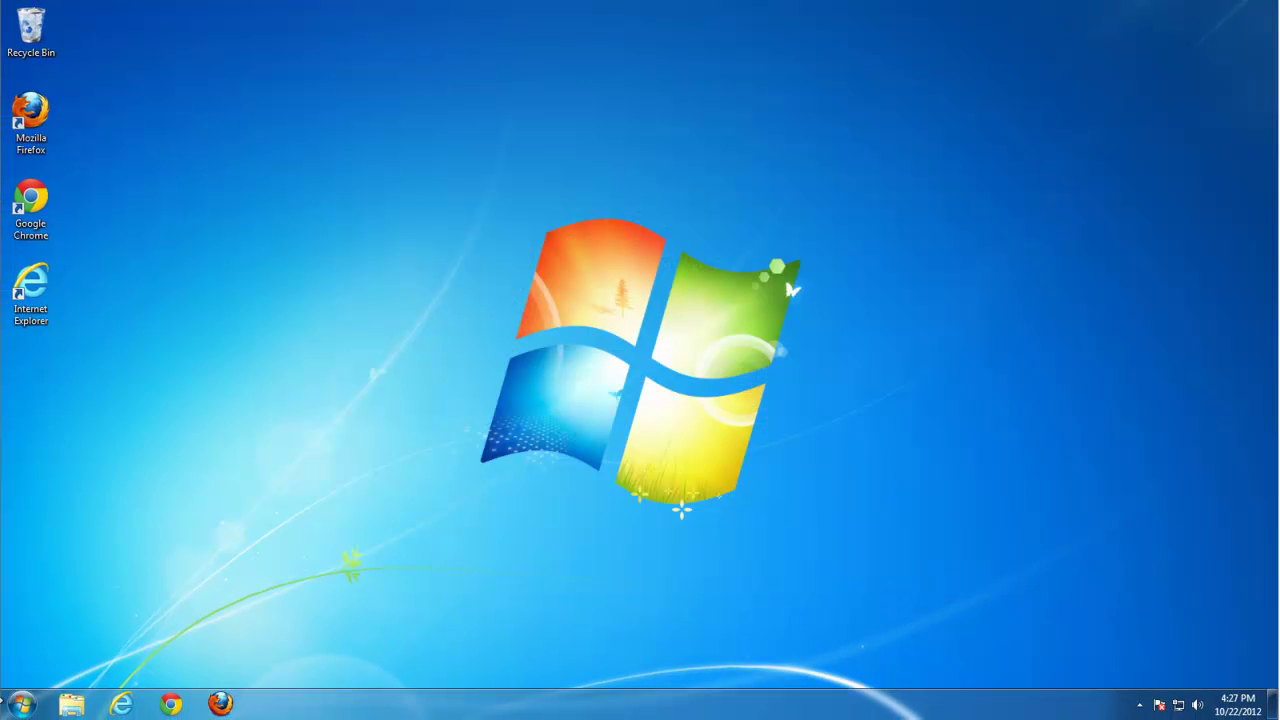
{"action": "left_click", "coordinate": [20, 703]}
{"action": "type", "text": "regedit"}
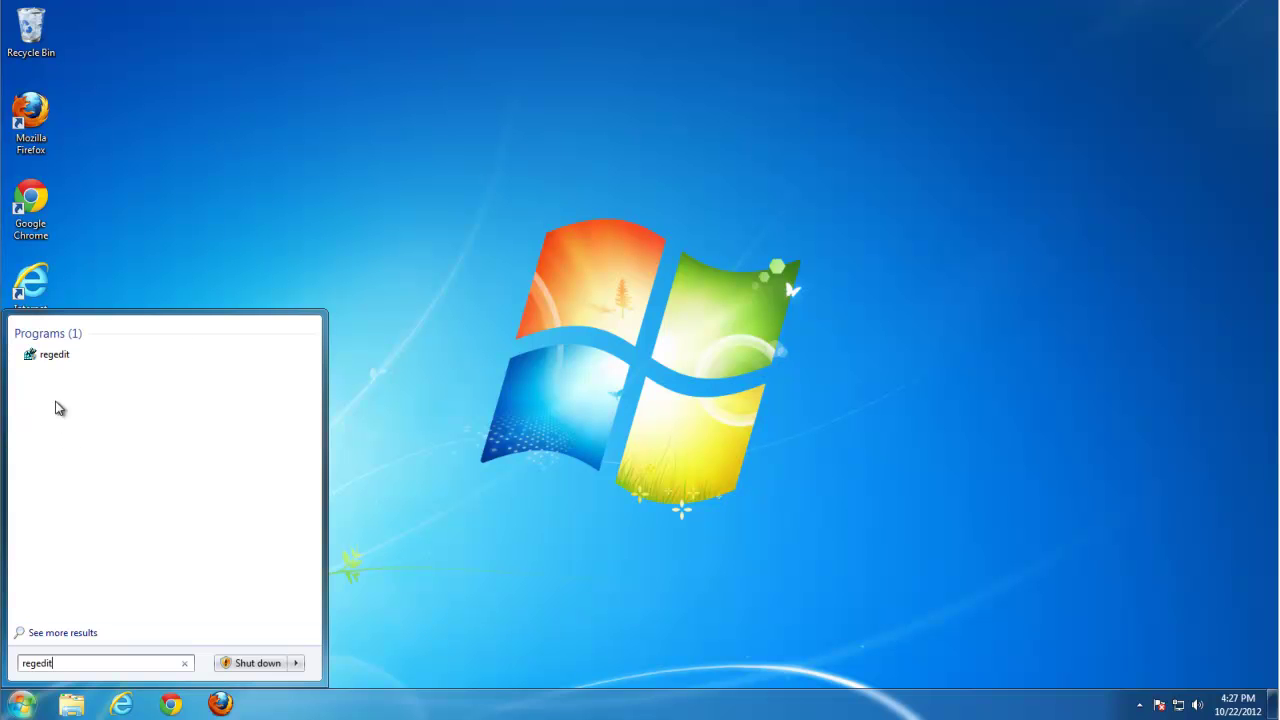
{"action": "left_click", "coordinate": [54, 358]}
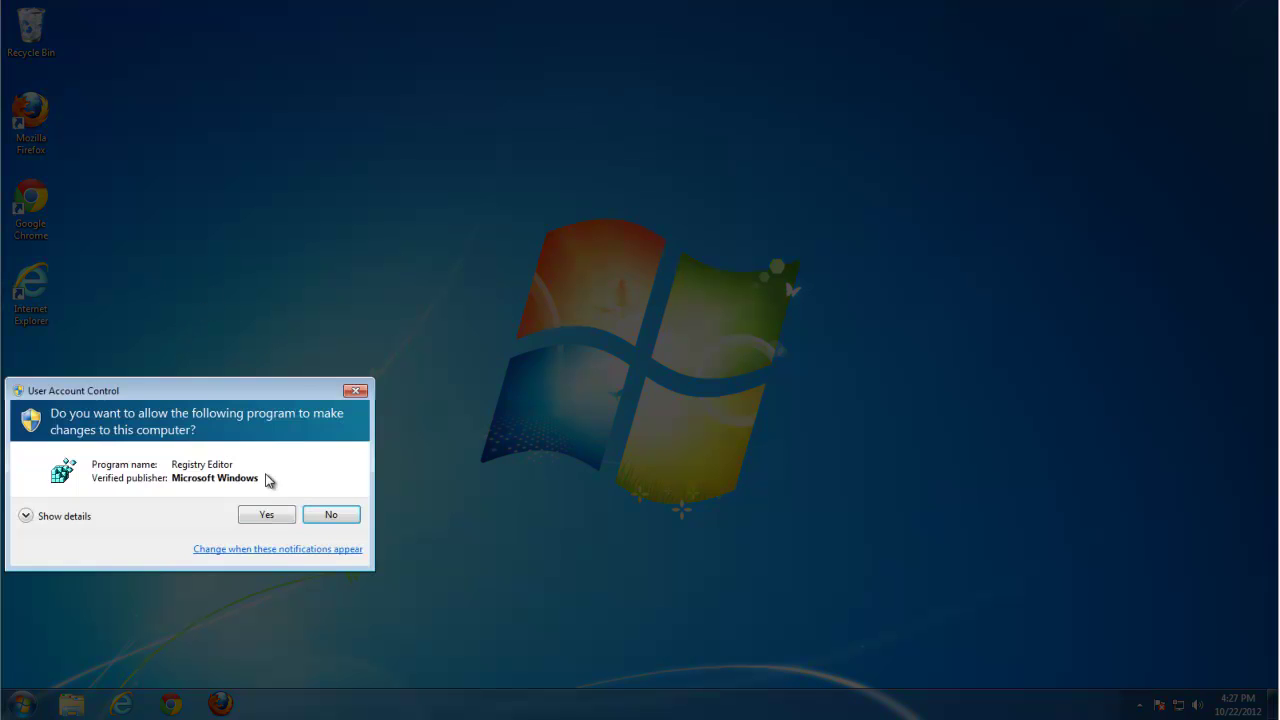
{"action": "left_click", "coordinate": [272, 517]}
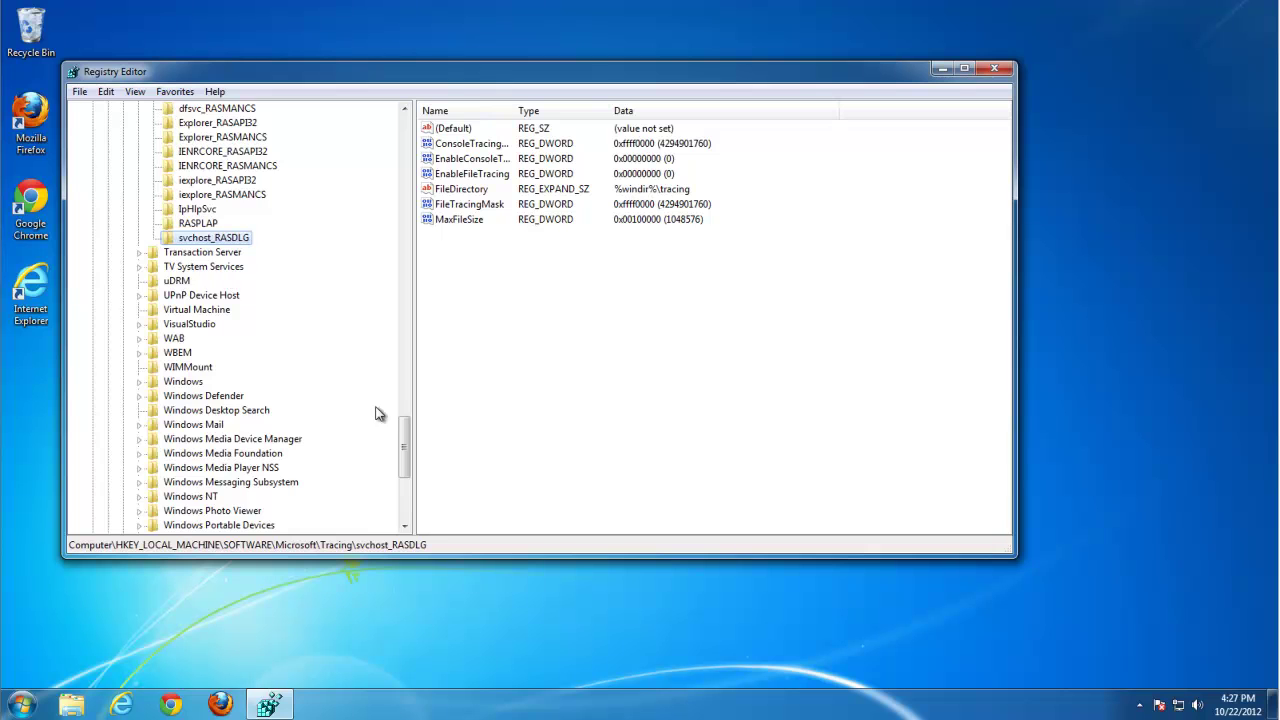
Step: Collapse the registry tree to Computer and open Edit > Find
{"action": "left_click_drag", "start_coordinate": [404, 443], "coordinate": [406, 125]}
{"action": "left_click", "coordinate": [108, 252]}
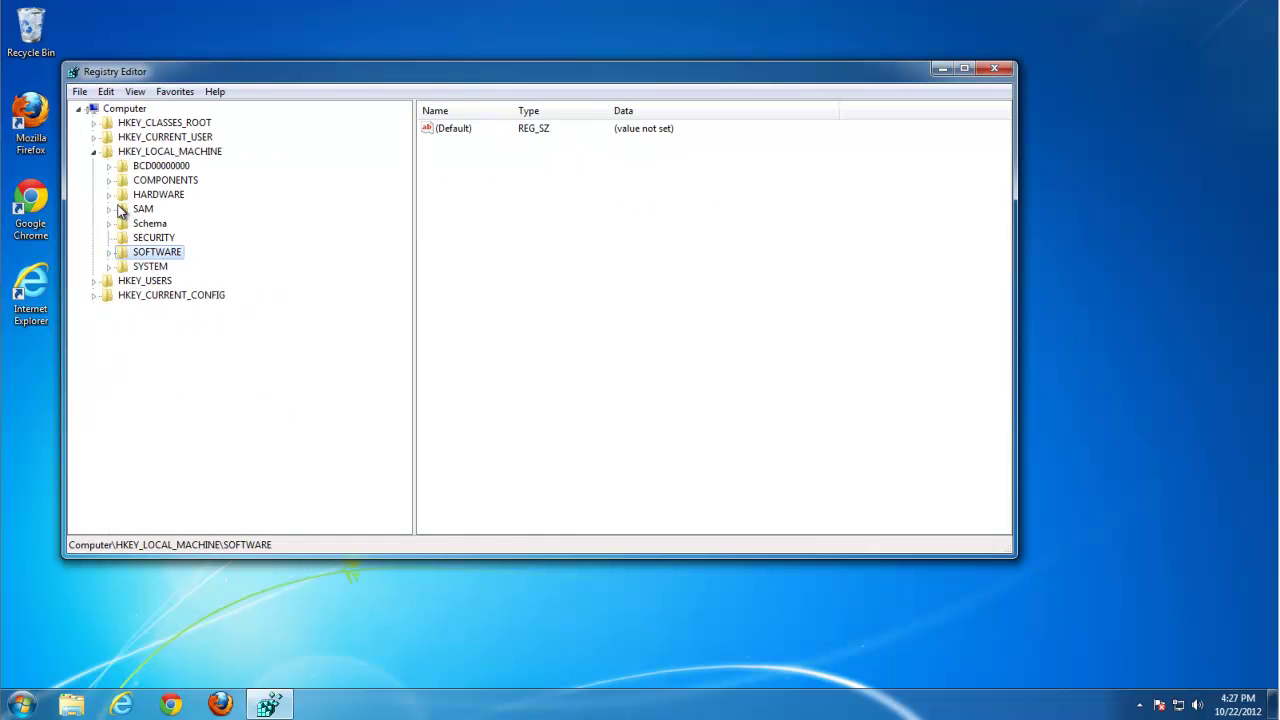
{"action": "left_click", "coordinate": [93, 151]}
{"action": "left_click", "coordinate": [124, 108]}
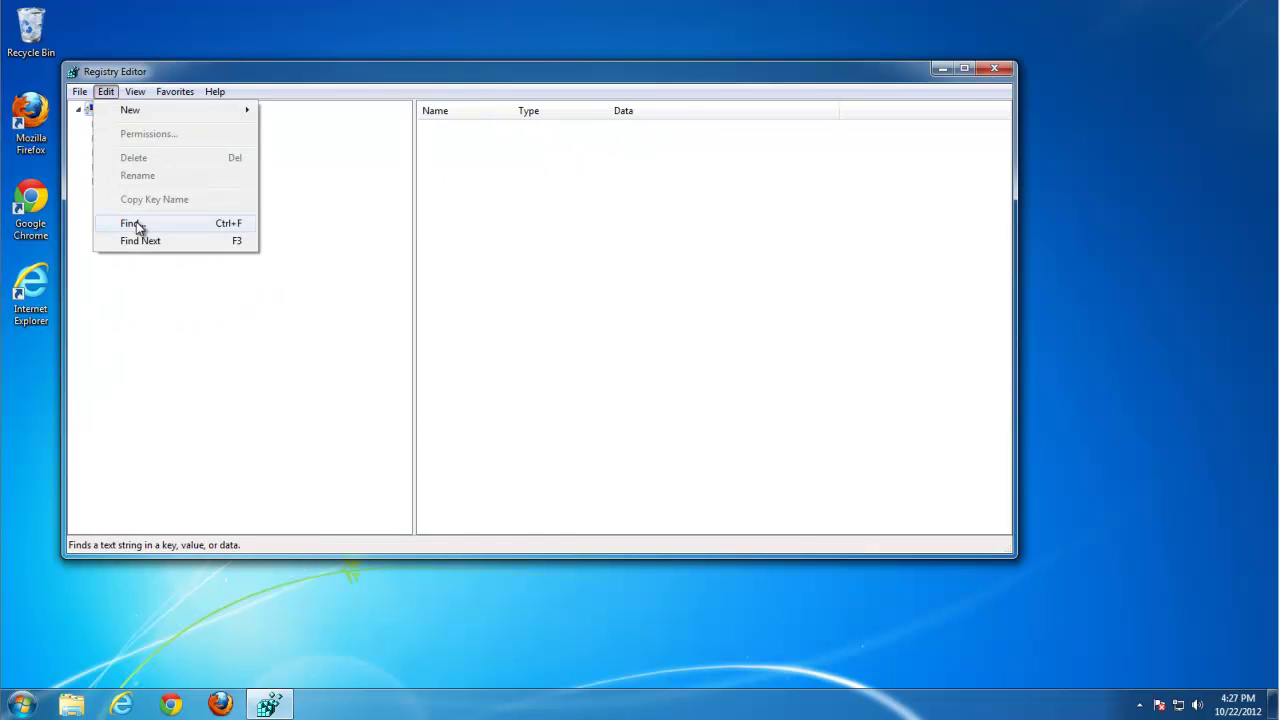
{"action": "left_click", "coordinate": [130, 223]}
Step: Search the registry for 'aol' and delete the CLSID key pointing to the AOL toolbar DLL
{"action": "type", "text": "aol"}
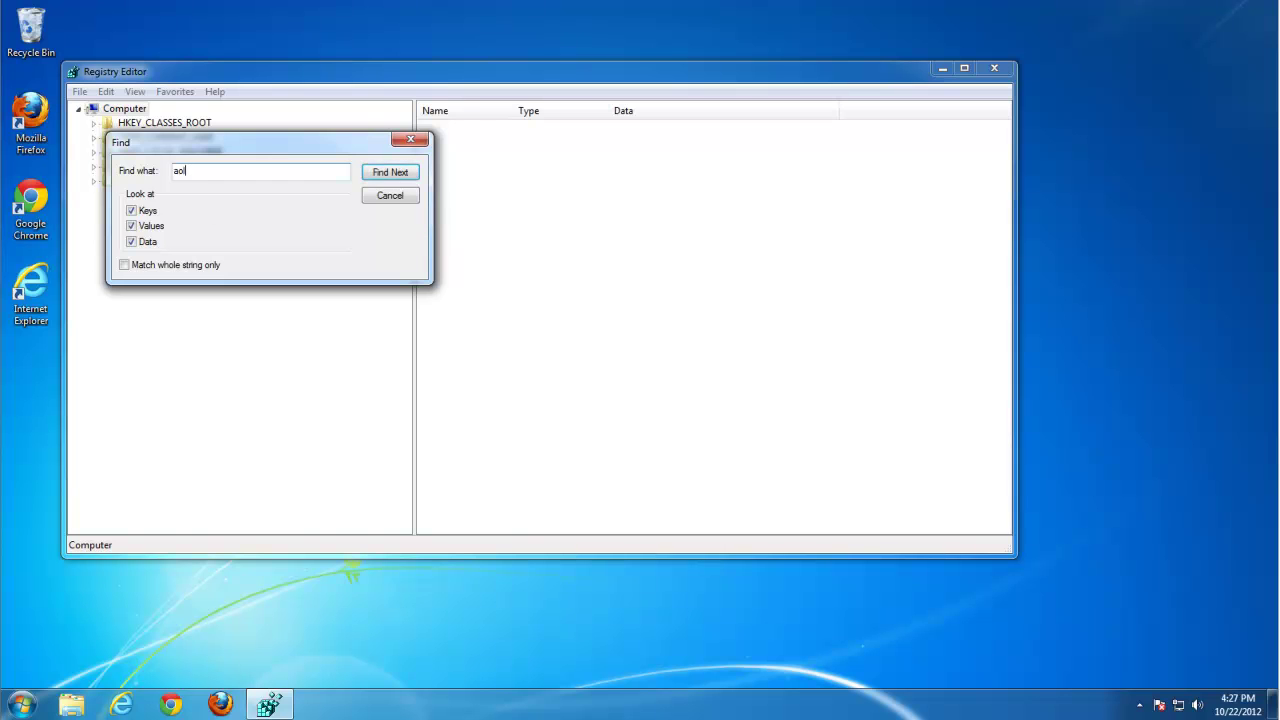
{"action": "left_click", "coordinate": [390, 172]}
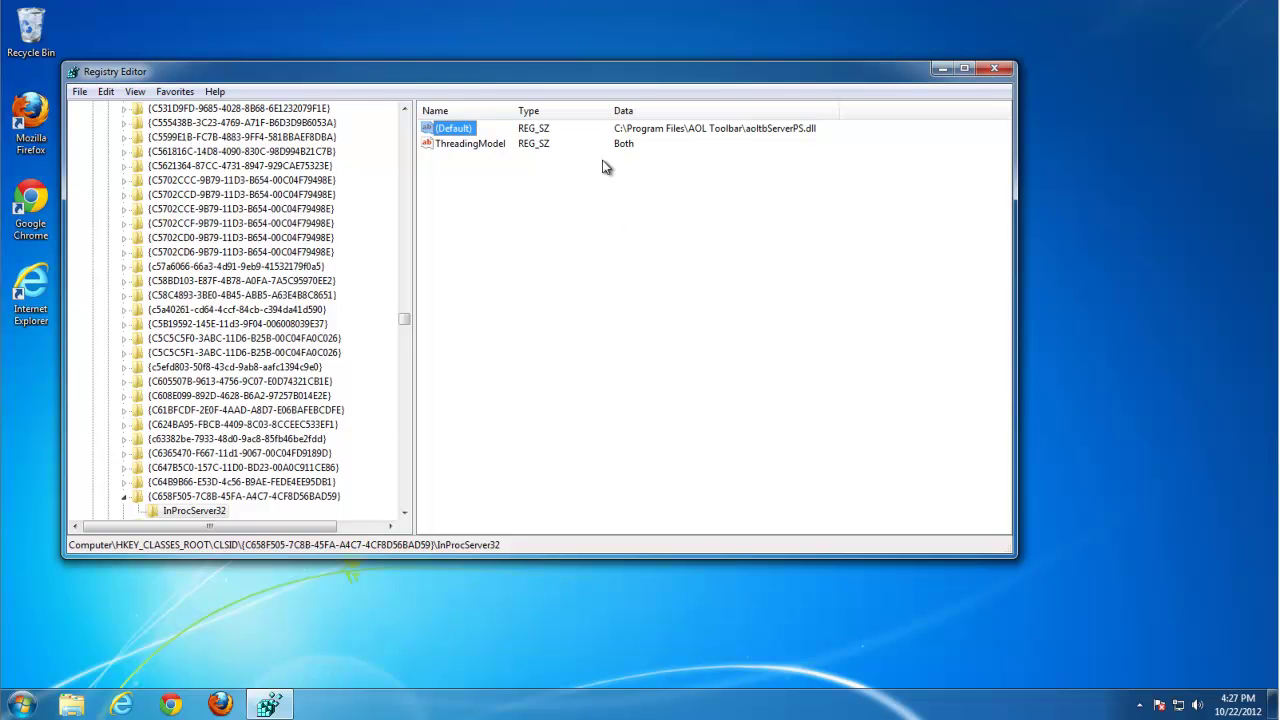
{"action": "left_click", "coordinate": [178, 497]}
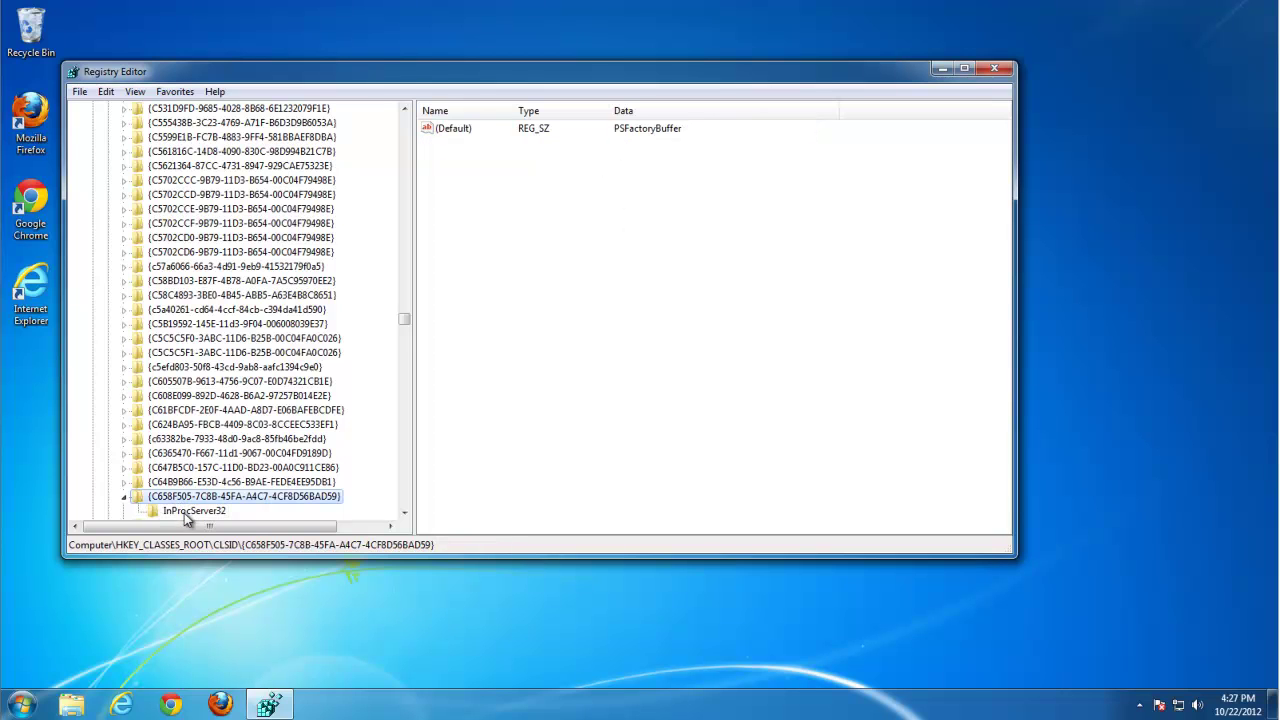
{"action": "left_click", "coordinate": [186, 513]}
{"action": "key", "text": "Left"}
{"action": "key", "text": "Delete"}
{"action": "left_click", "coordinate": [716, 350]}
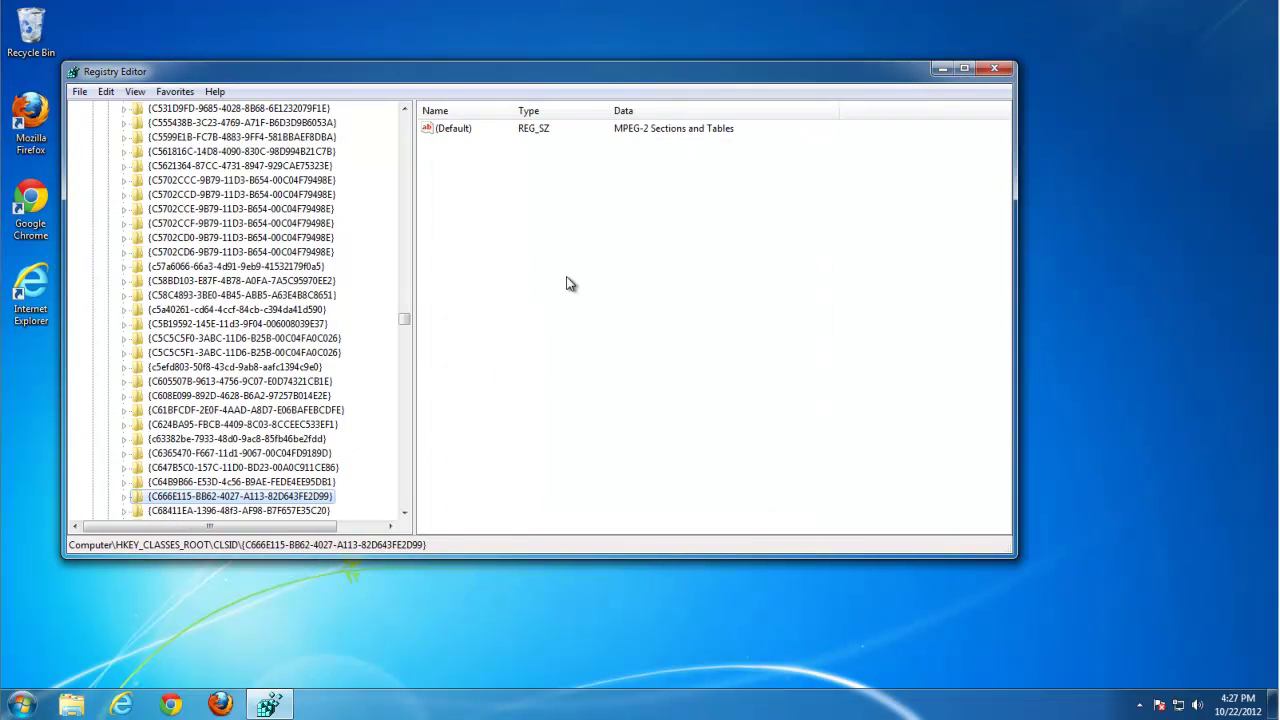
Step: Delete the next AOL Toolbar key and the url1 value holding the AOL address
{"action": "key", "text": "F3"}
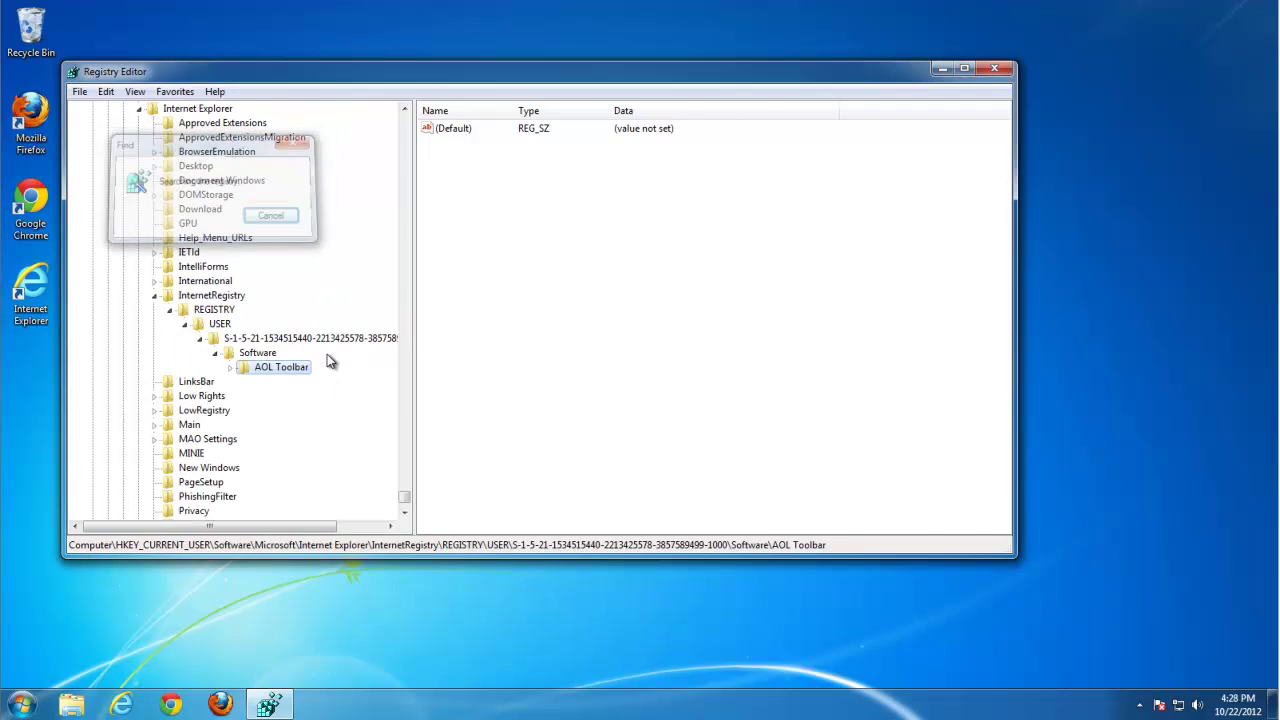
{"action": "key", "text": "Delete"}
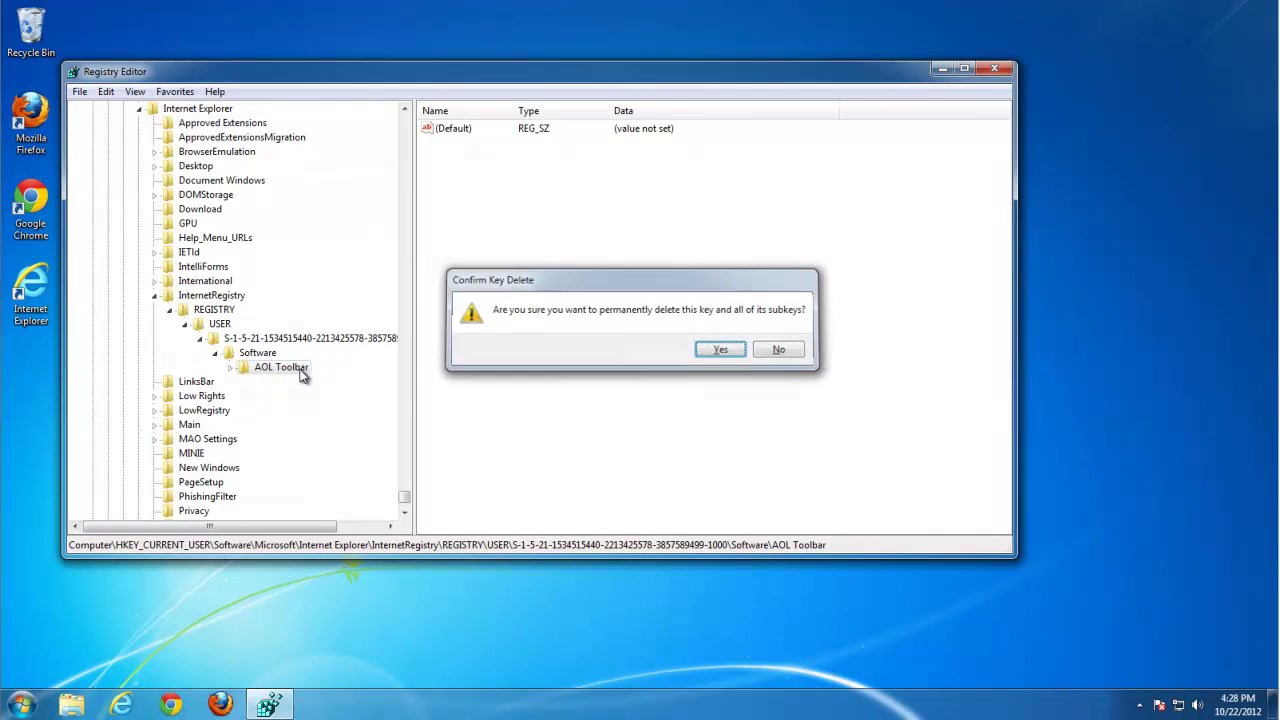
{"action": "key", "text": "Return"}
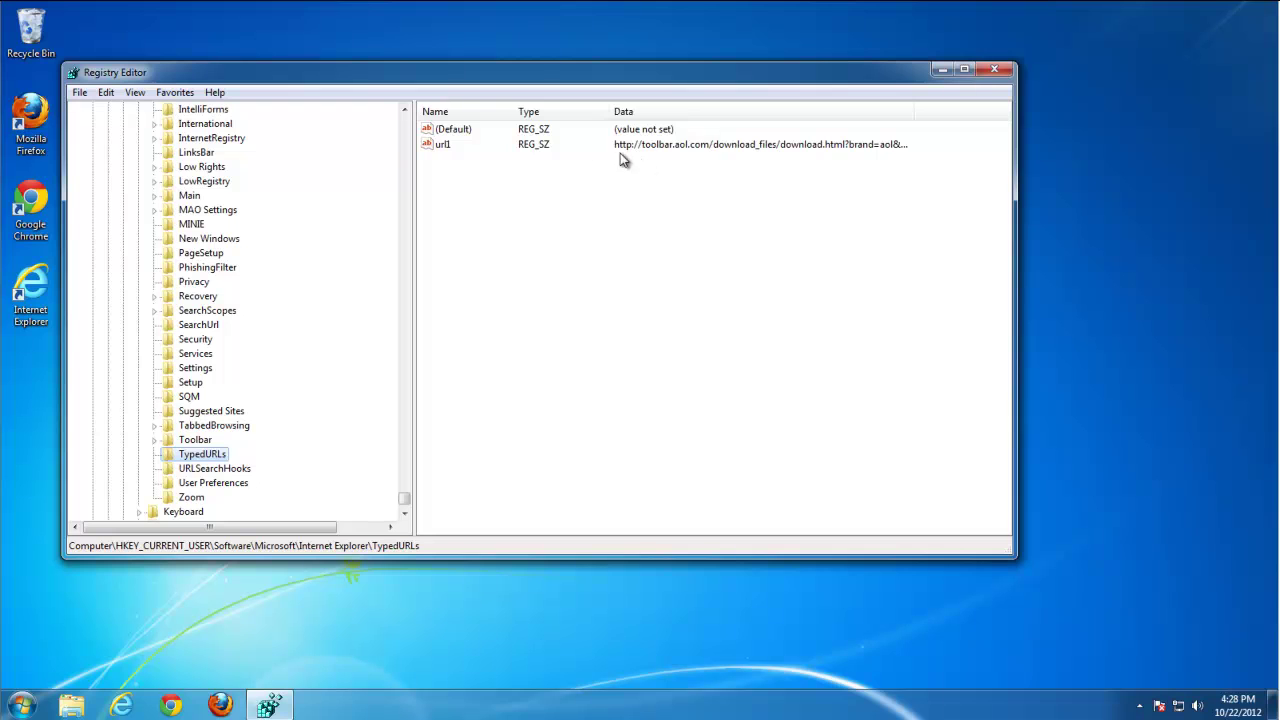
{"action": "left_click", "coordinate": [443, 145]}
{"action": "key", "text": "Delete"}
{"action": "key", "text": "Return"}
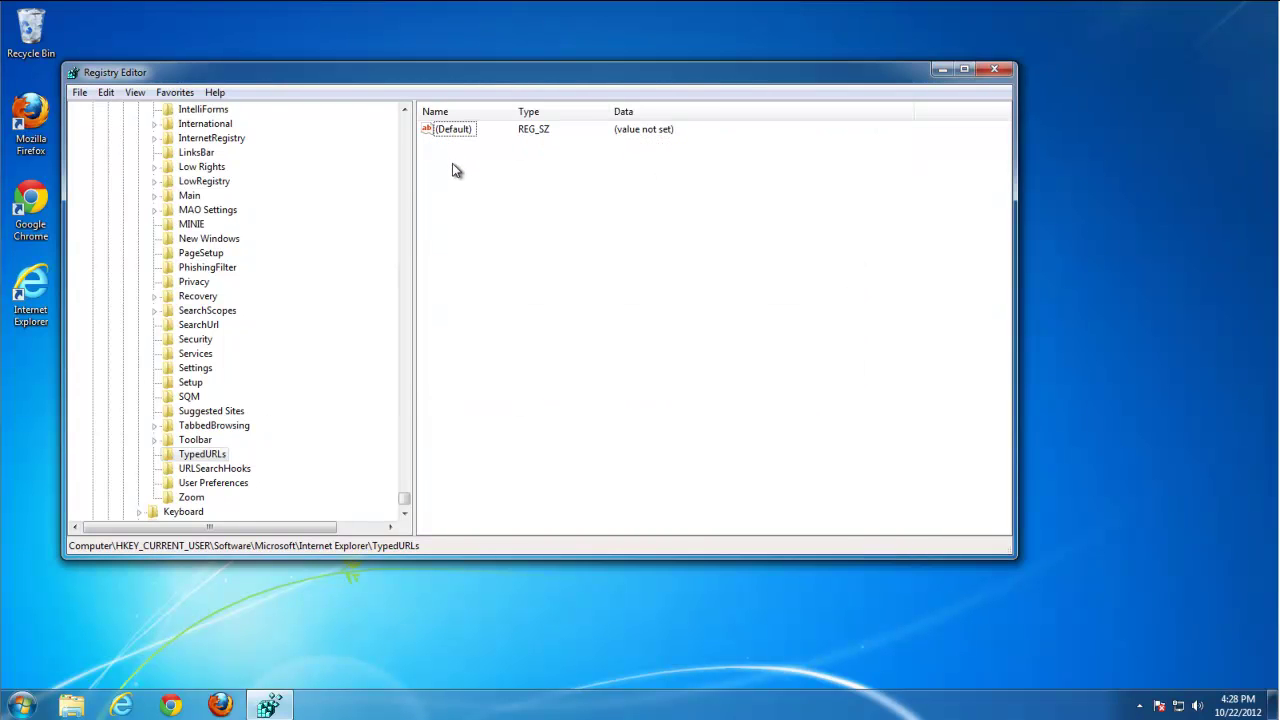
Step: Delete the AOL Toolbar key under FirstSearch and the AOL Search scope key
{"action": "key", "text": "F3"}
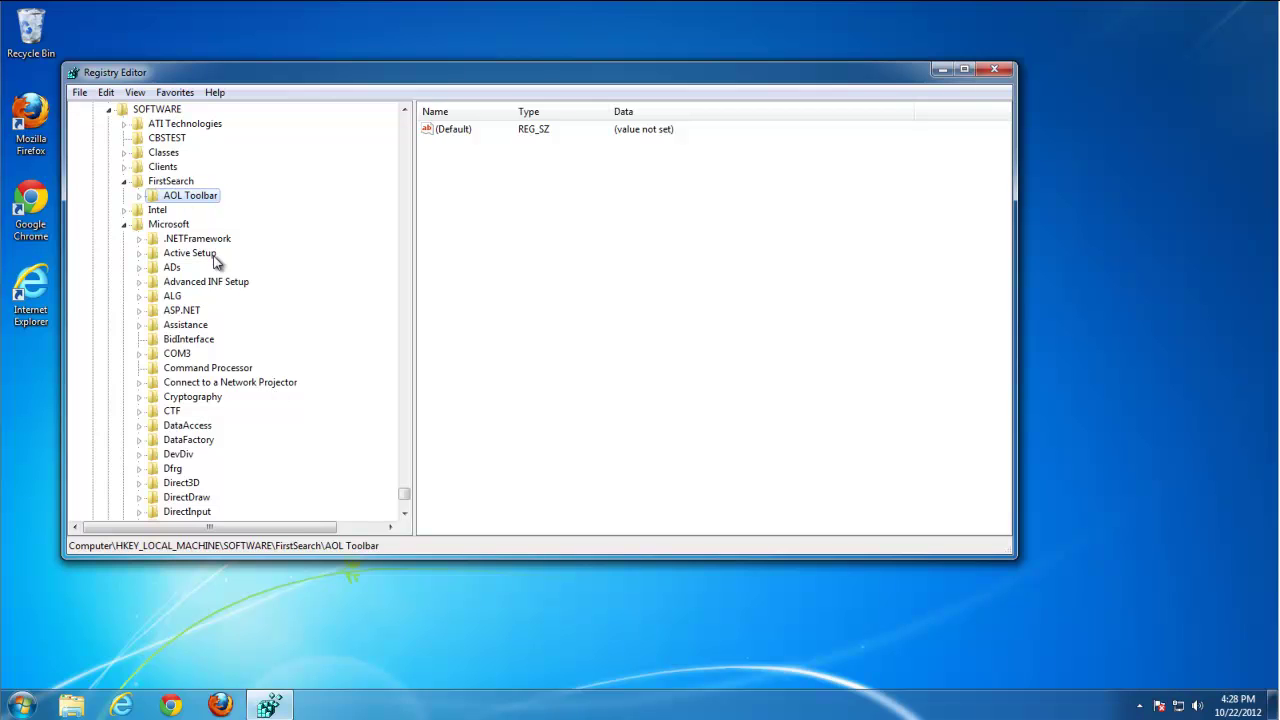
{"action": "key", "text": "Delete"}
{"action": "key", "text": "Return"}
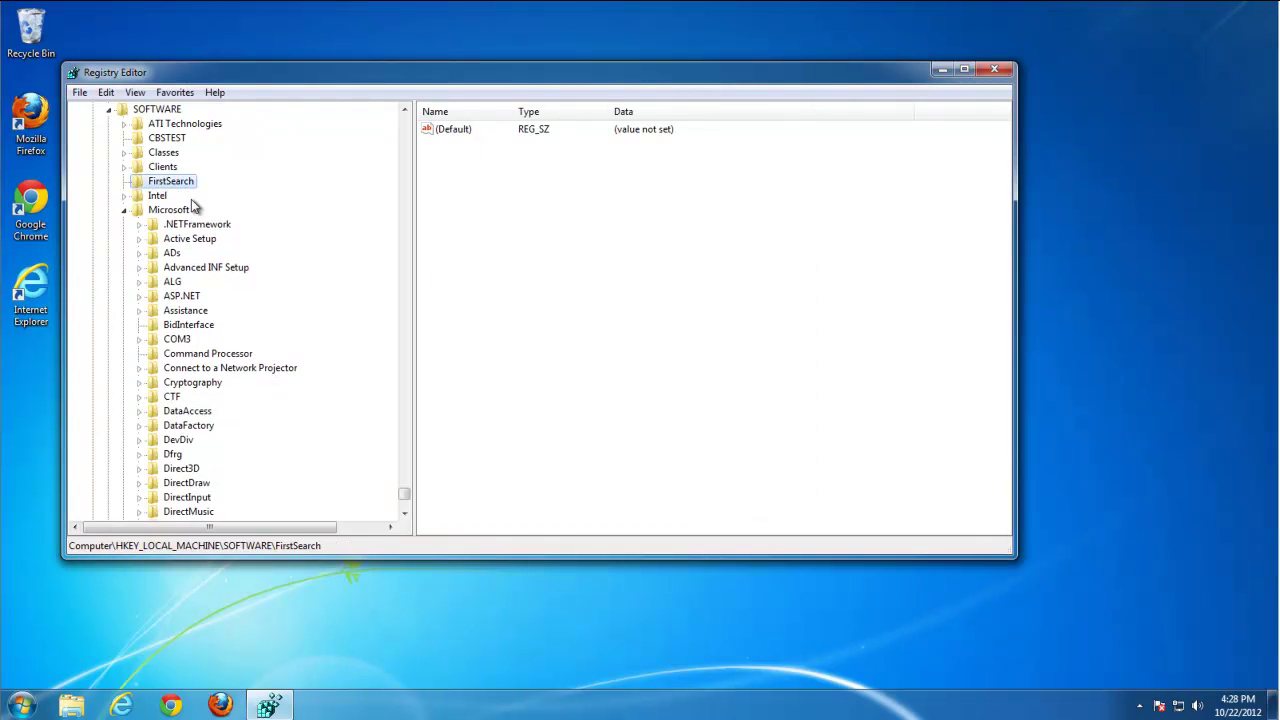
{"action": "key", "text": "F3"}
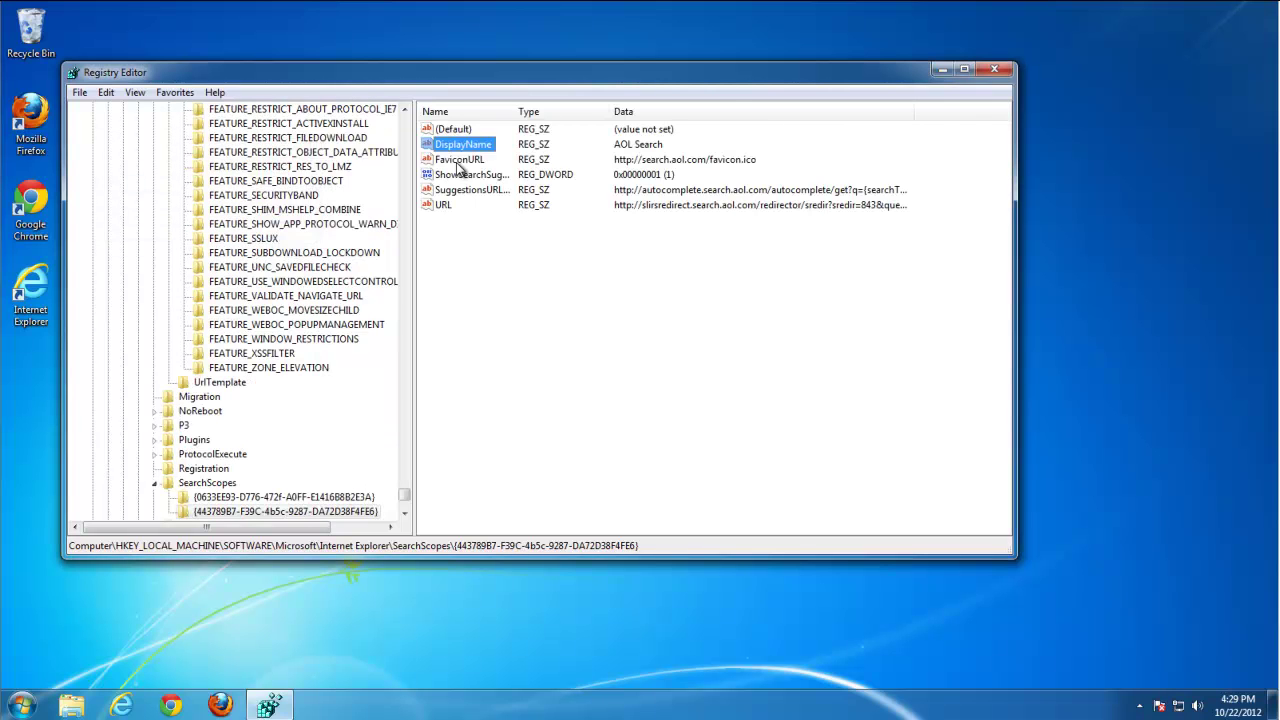
{"action": "left_click", "coordinate": [248, 503]}
{"action": "left_click", "coordinate": [247, 512]}
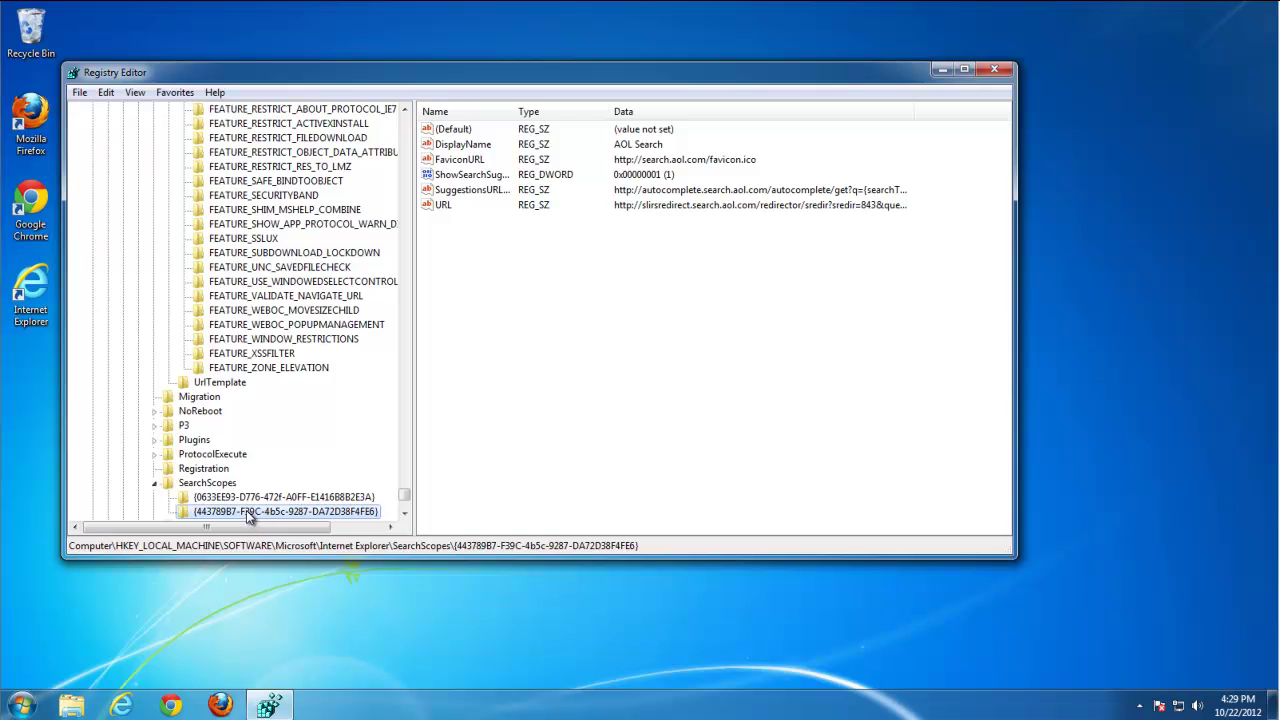
{"action": "key", "text": "Delete"}
Step: Confirm removal of the AOL Search scope and find the next AOL registry match
{"action": "left_click", "coordinate": [718, 353]}
{"action": "key", "text": "F3"}
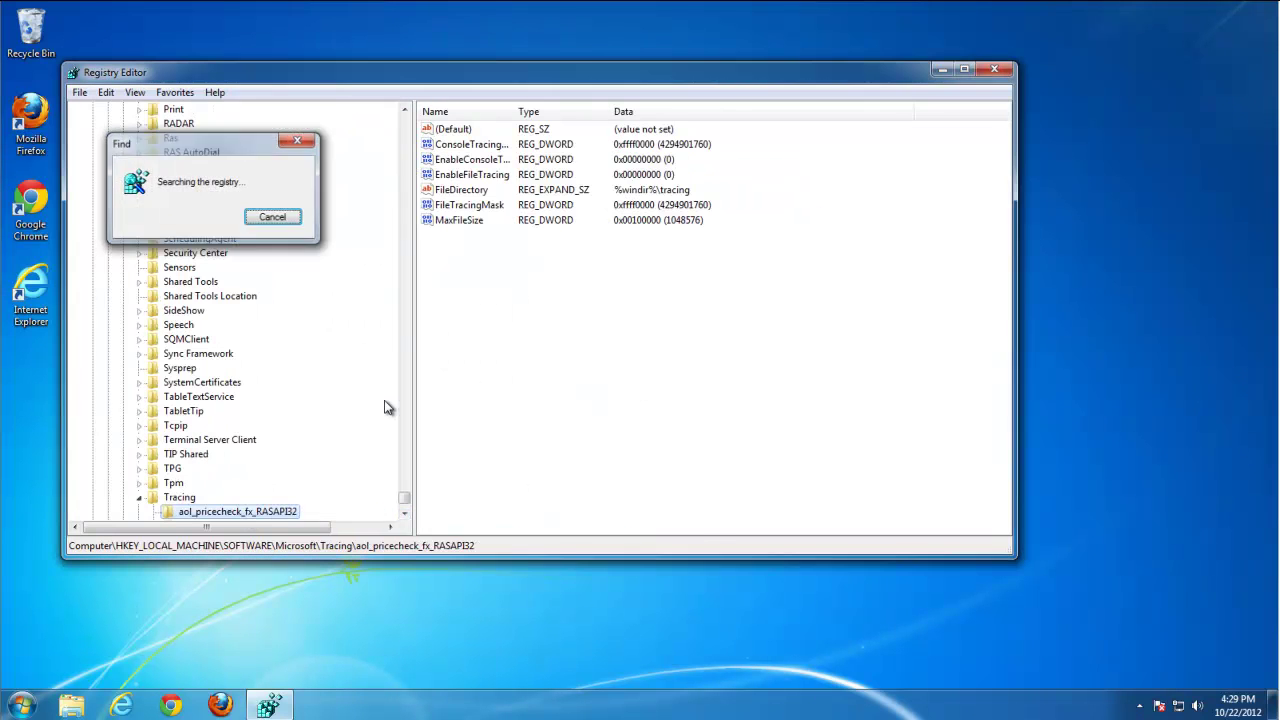
{"action": "scroll", "coordinate": [386, 407], "scroll_direction": "down", "scroll_amount": 1}
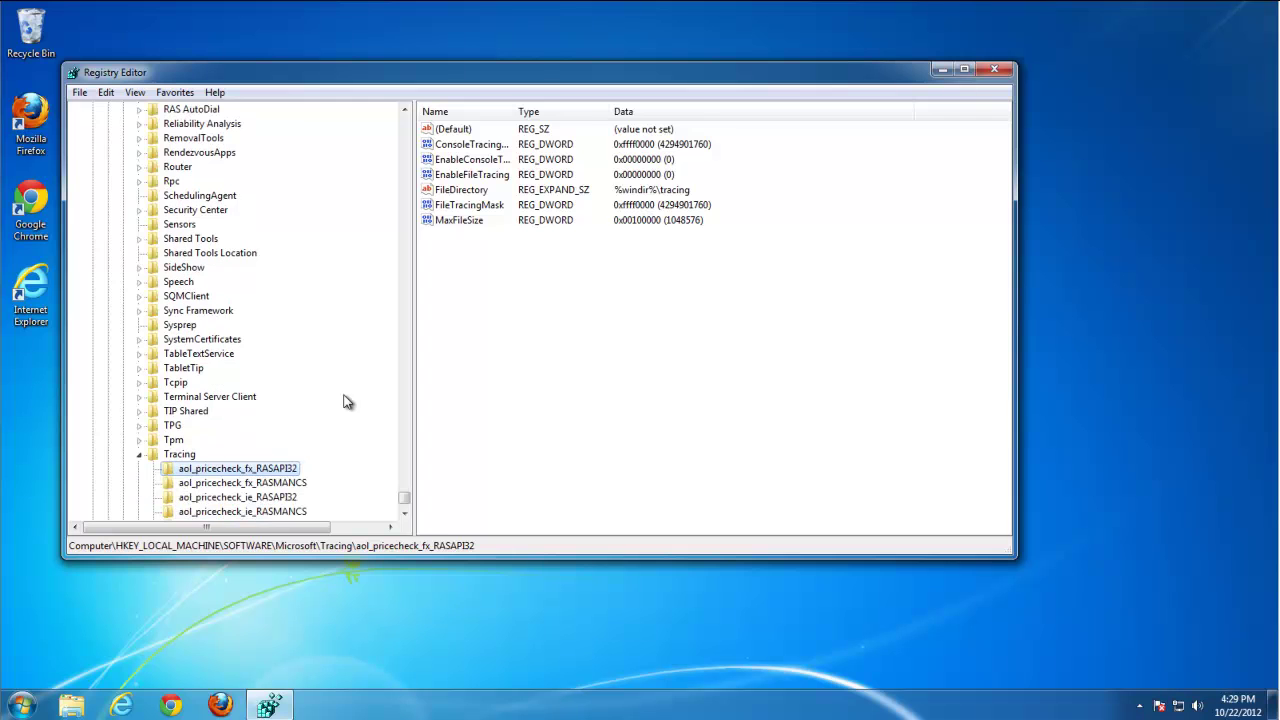
Step: Delete the aol_pricecheck tracing keys, starting with aol_pricecheck_fx_RASAPI32
{"action": "key", "text": "Delete"}
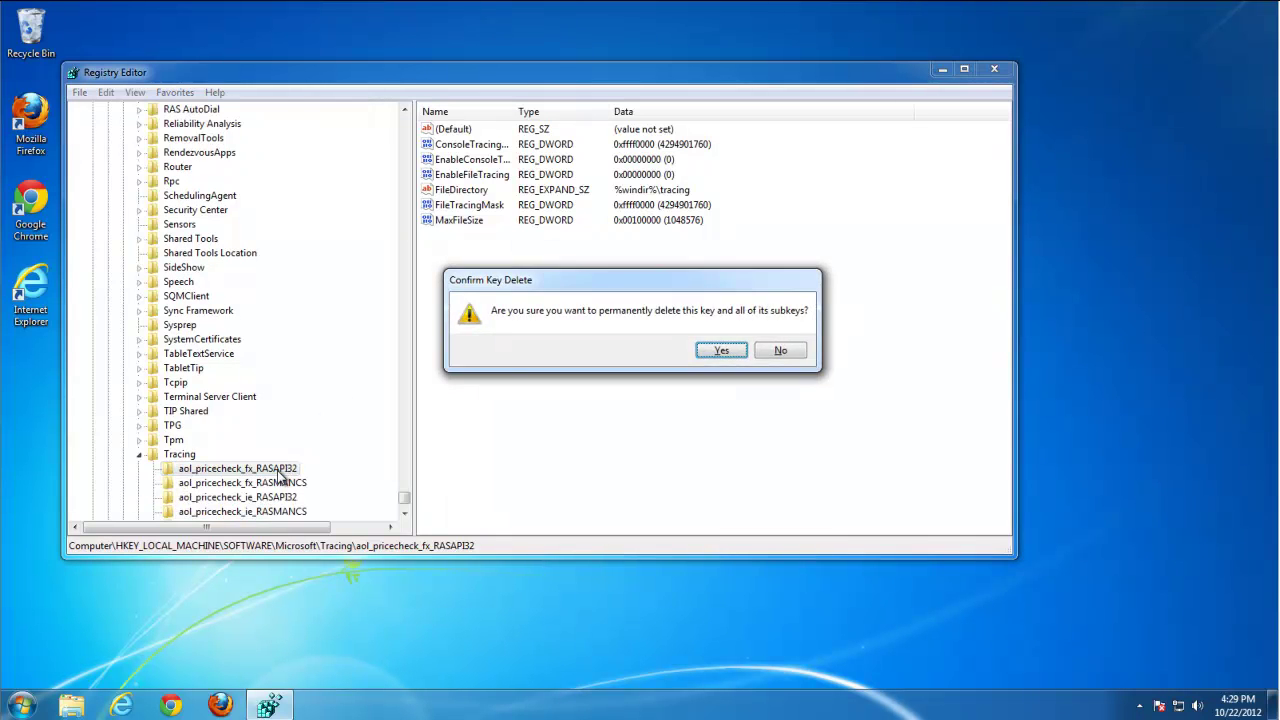
{"action": "key", "text": "Return"}
{"action": "key", "text": "Delete"}
{"action": "key", "text": "Return"}
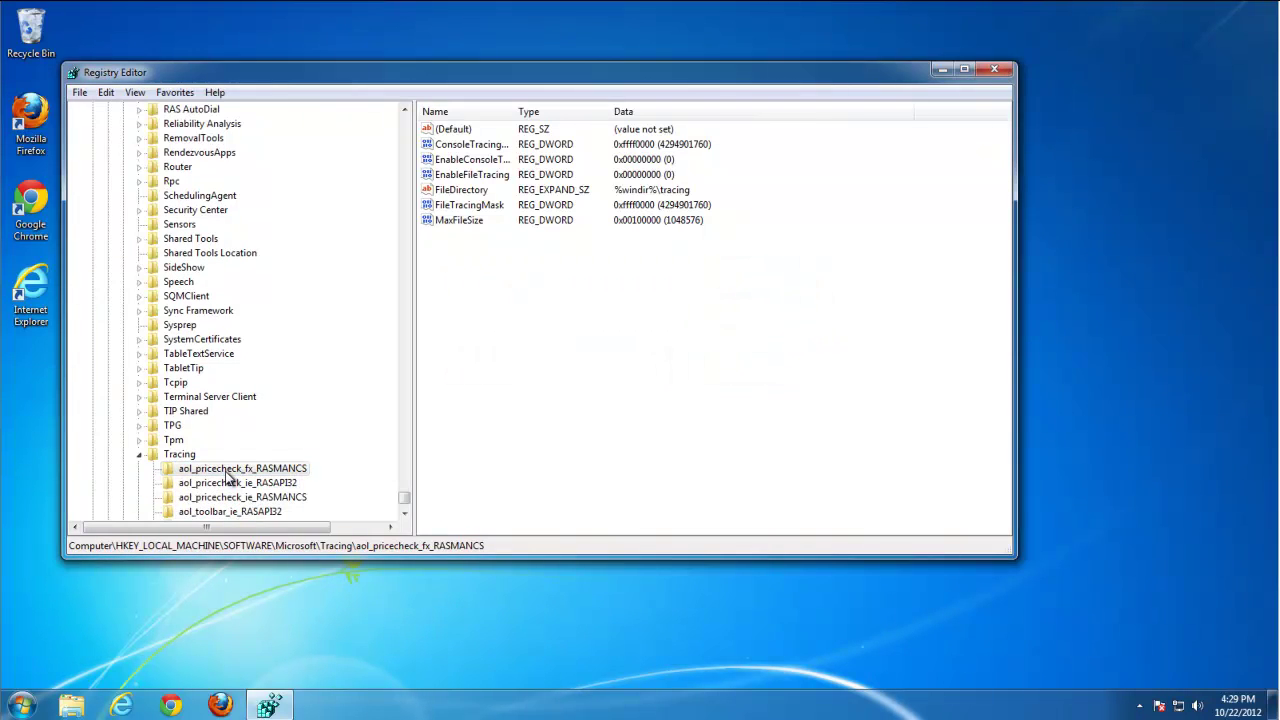
{"action": "key", "text": "Delete"}
{"action": "key", "text": "Return"}
{"action": "key", "text": "Delete"}
{"action": "key", "text": "Return"}
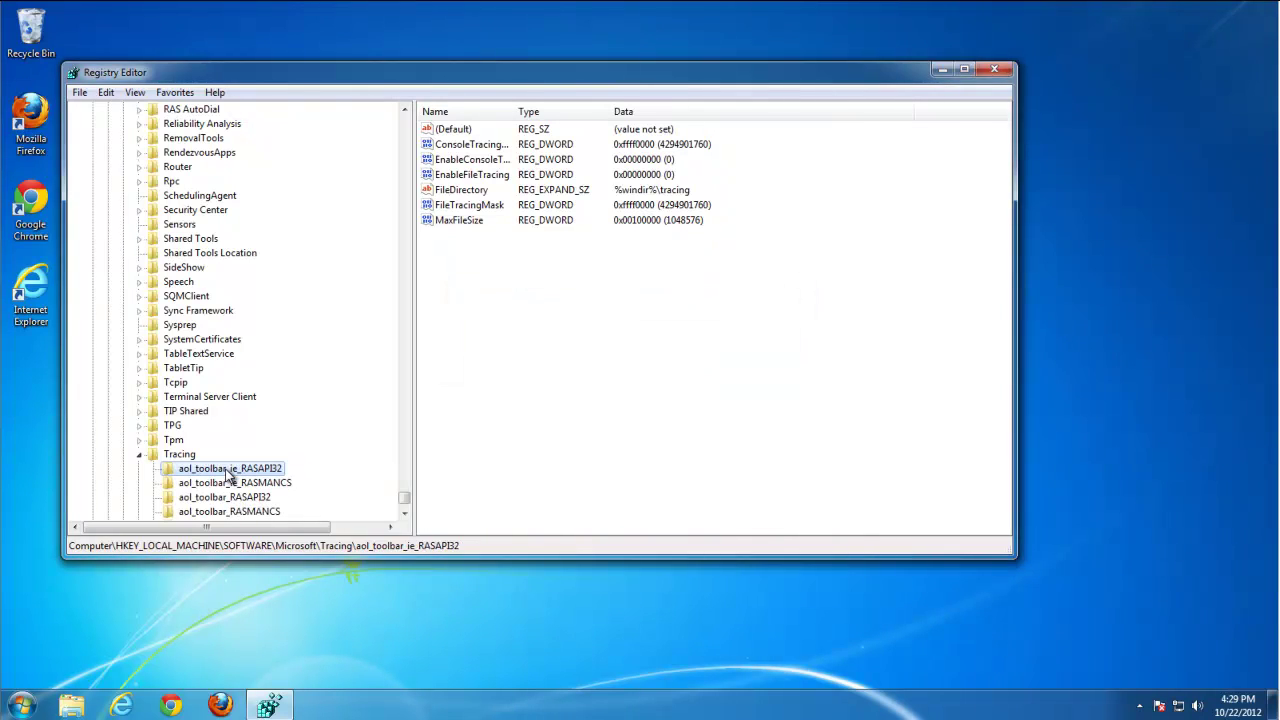
{"action": "key", "text": "Delete"}
{"action": "key", "text": "Return"}
Step: Delete the aol_toolbar and aoltbServer RASAPI32/RASMANCS tracing keys
{"action": "key", "text": "Delete"}
{"action": "key", "text": "Return"}
{"action": "key", "text": "Delete"}
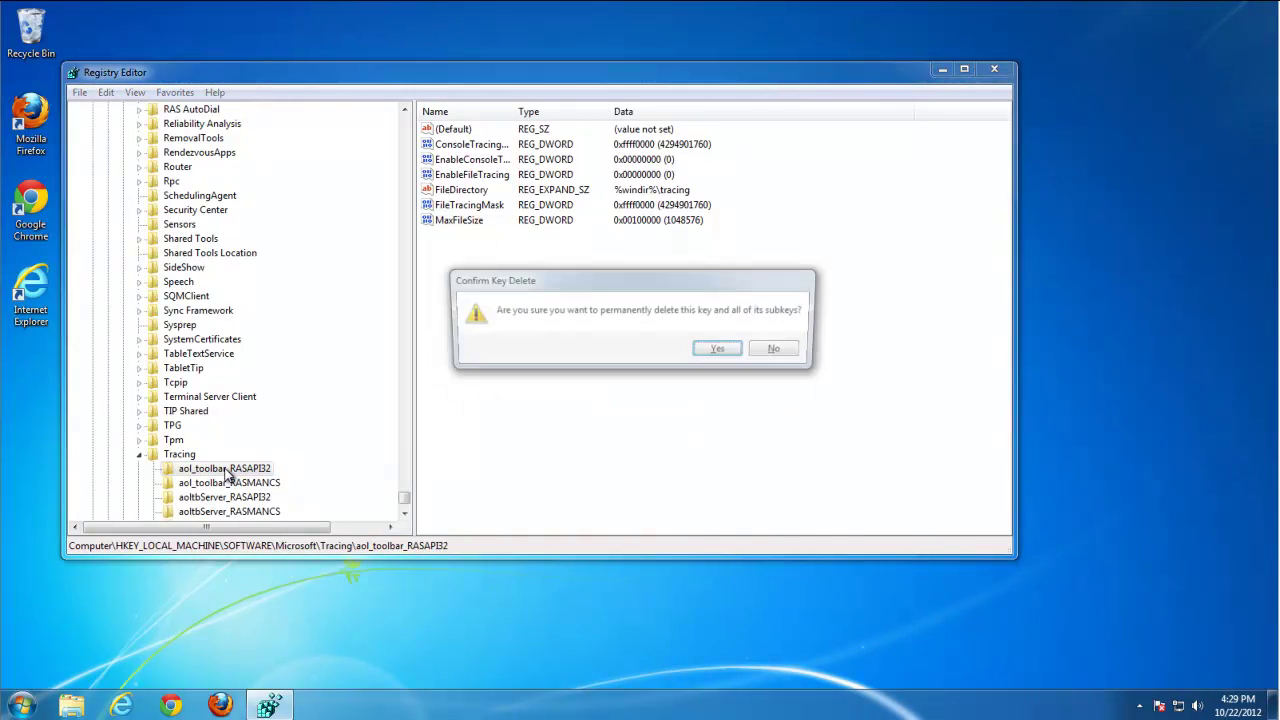
{"action": "key", "text": "Return"}
{"action": "key", "text": "Delete"}
{"action": "key", "text": "Return"}
{"action": "key", "text": "Delete"}
{"action": "key", "text": "Return"}
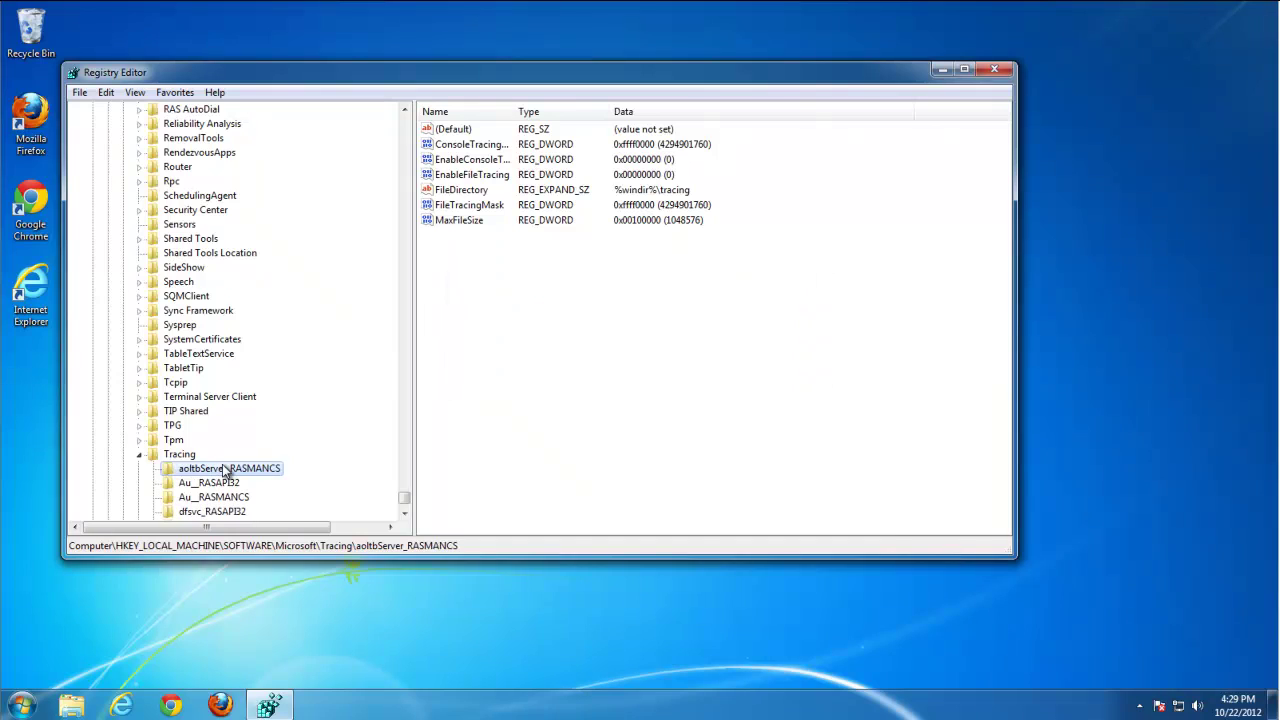
{"action": "key", "text": "Delete"}
{"action": "key", "text": "Return"}
{"action": "scroll", "coordinate": [226, 472], "scroll_direction": "down", "scroll_amount": 2}
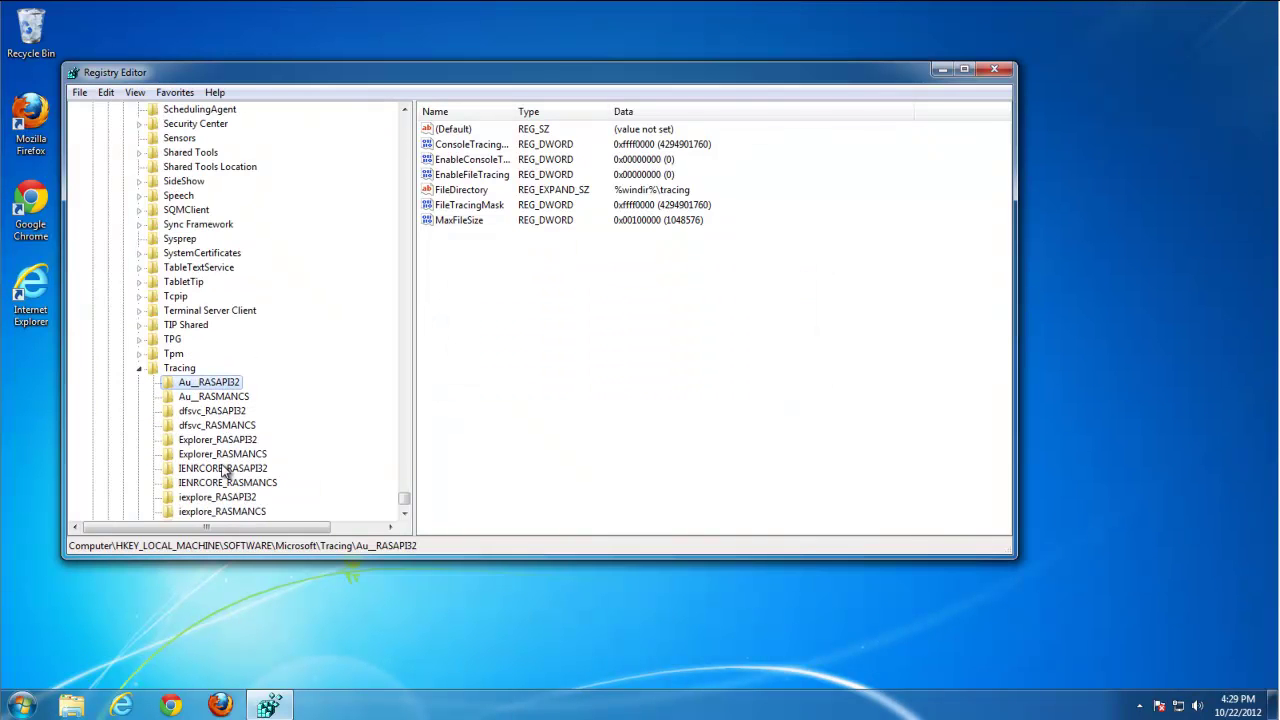
Step: Find the next AOL entry and inspect the product's InstallProperties, Usage and Features subkeys
{"action": "key", "text": "F3"}
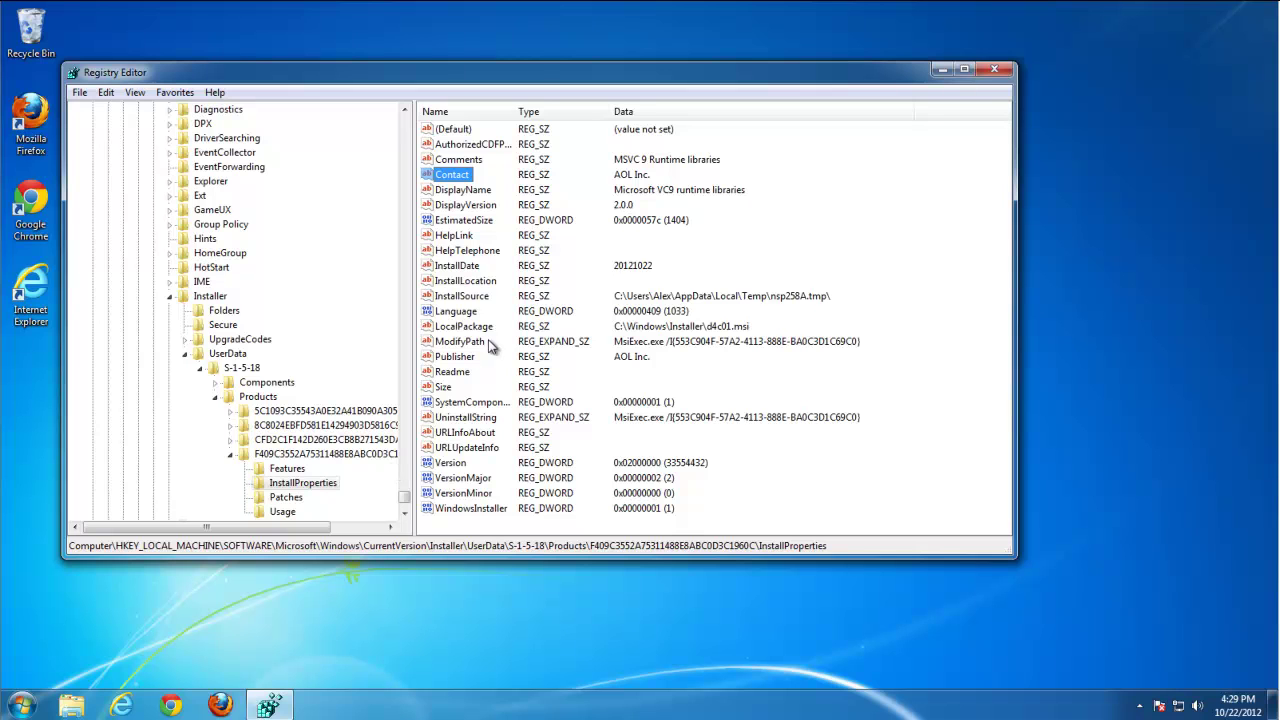
{"action": "left_click", "coordinate": [299, 485]}
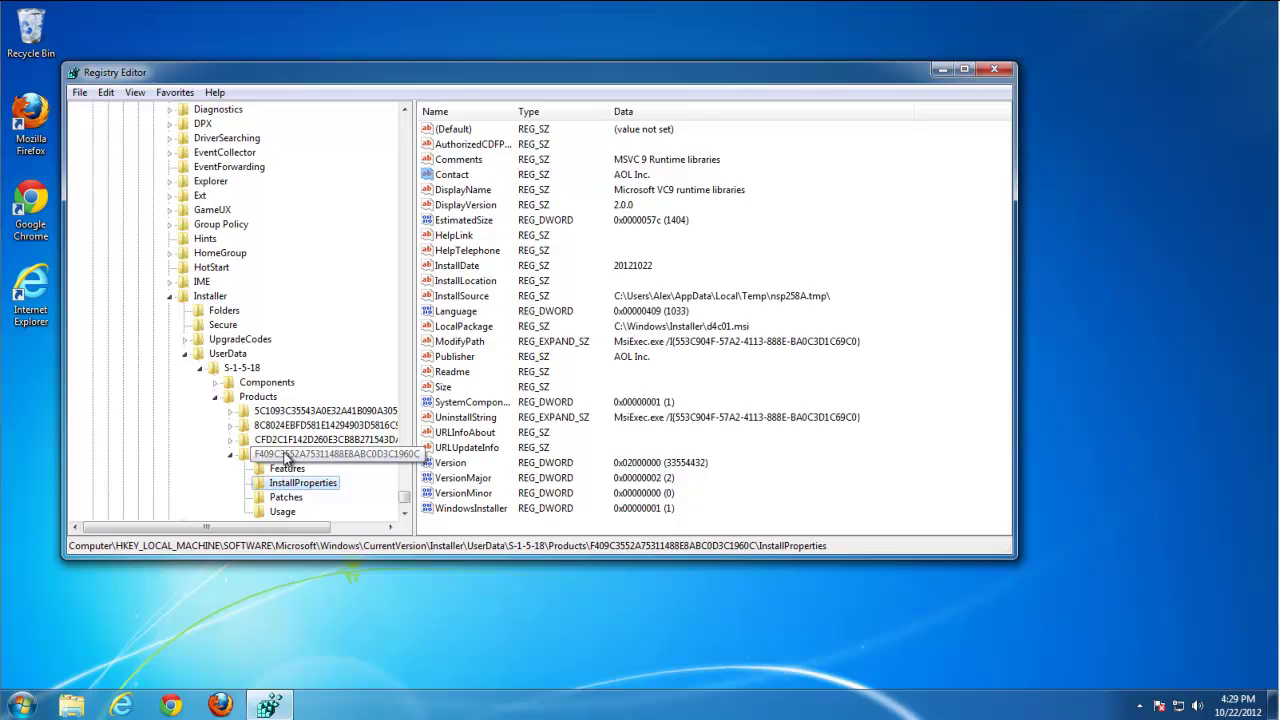
{"action": "left_click", "coordinate": [287, 455]}
{"action": "left_click", "coordinate": [285, 511]}
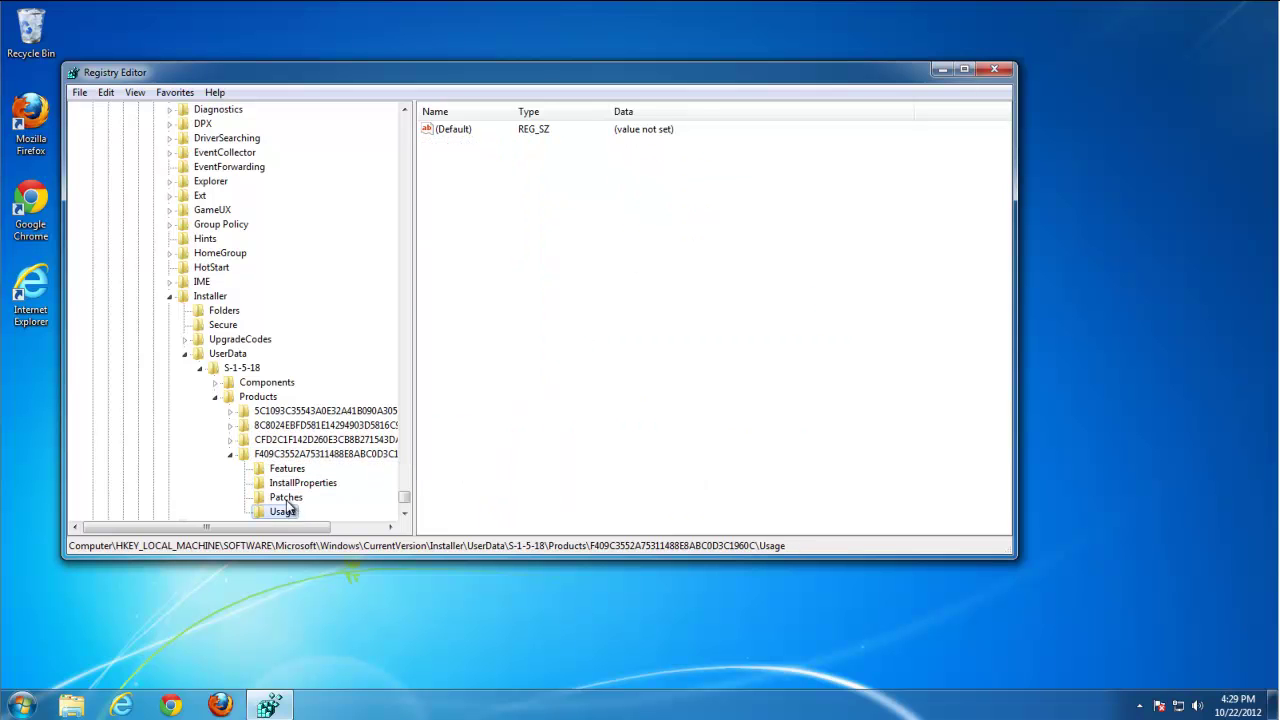
{"action": "left_click", "coordinate": [284, 470]}
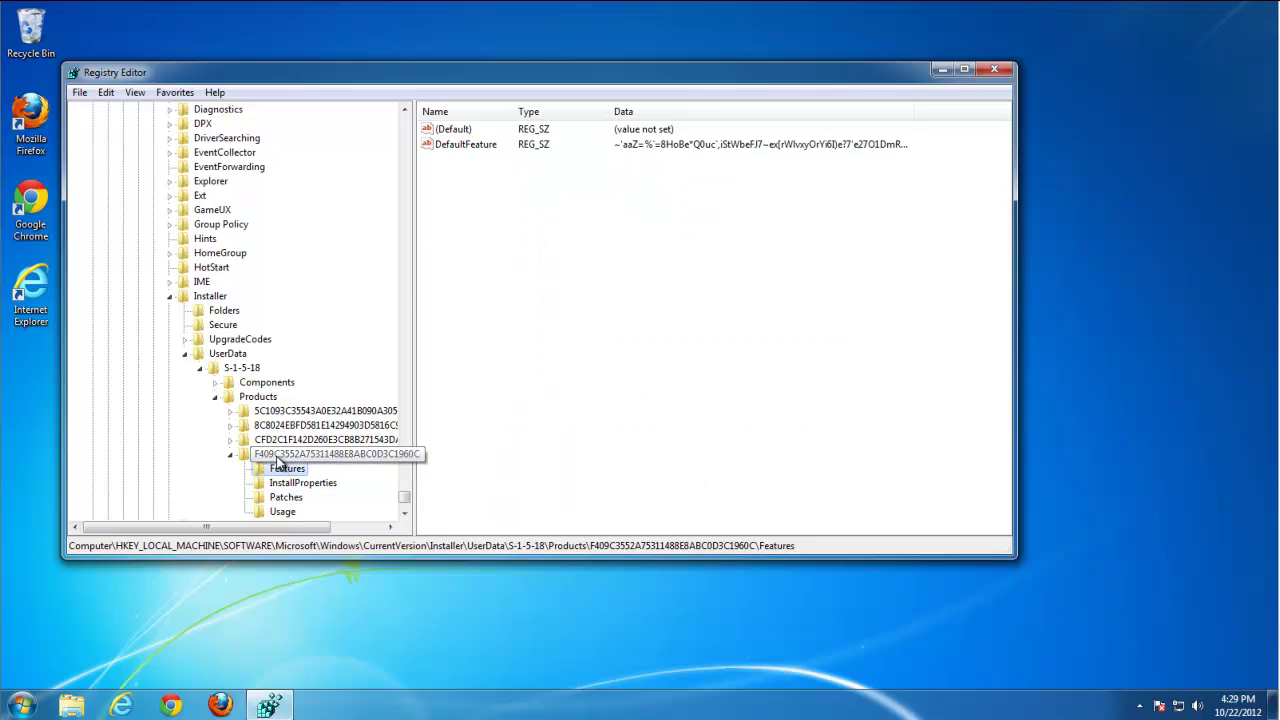
{"action": "left_click", "coordinate": [287, 483]}
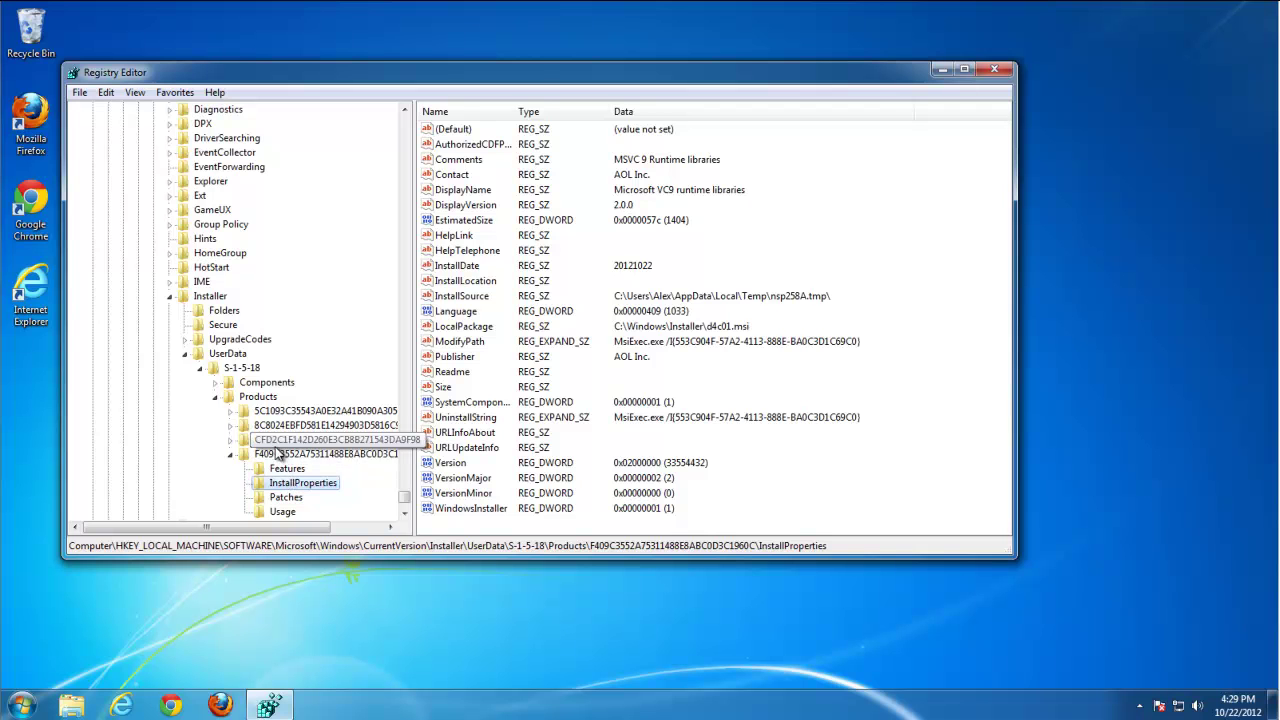
Step: Delete the AOL product key with its subkeys and search for the next match
{"action": "left_click", "coordinate": [262, 455]}
{"action": "key", "text": "Delete"}
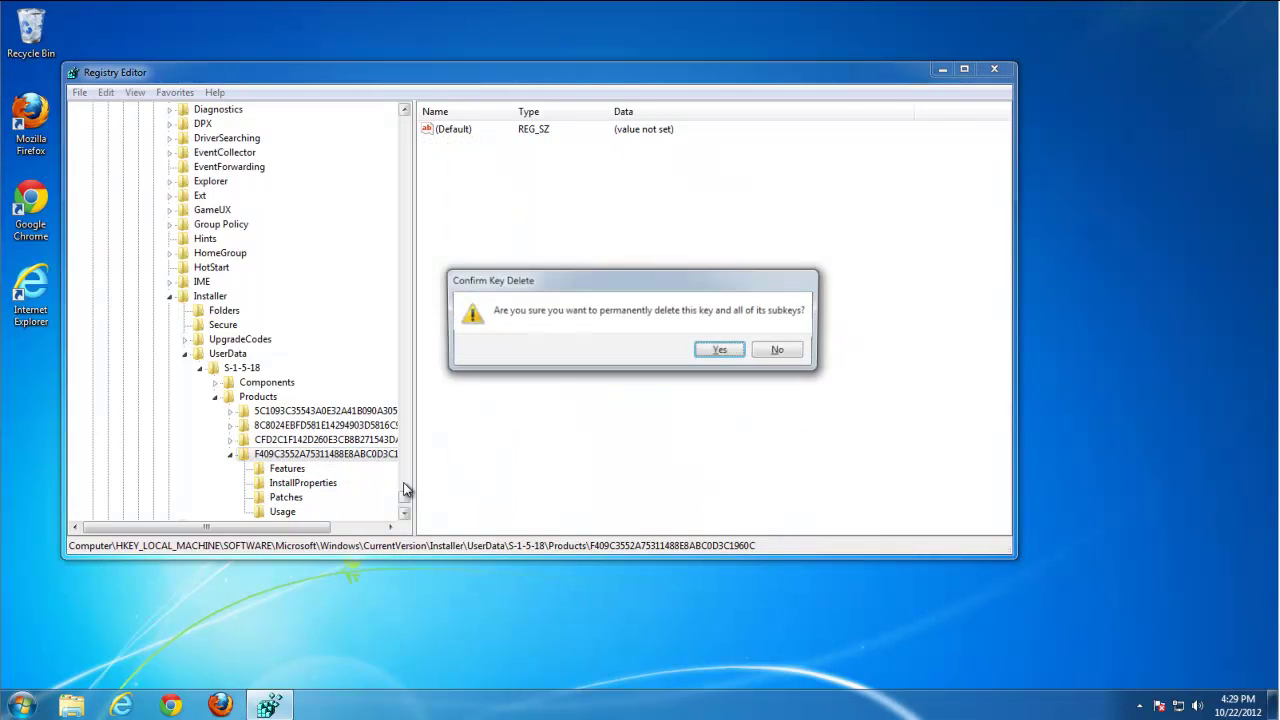
{"action": "key", "text": "Return"}
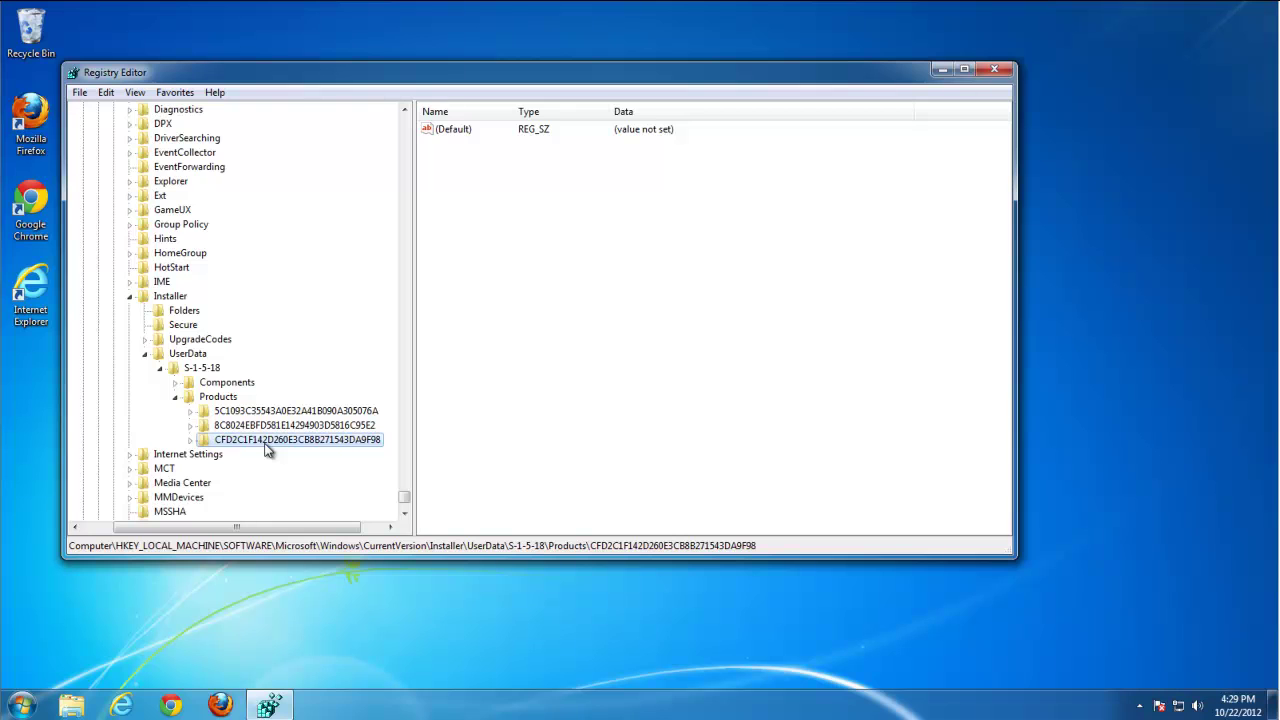
{"action": "key", "text": "F3"}
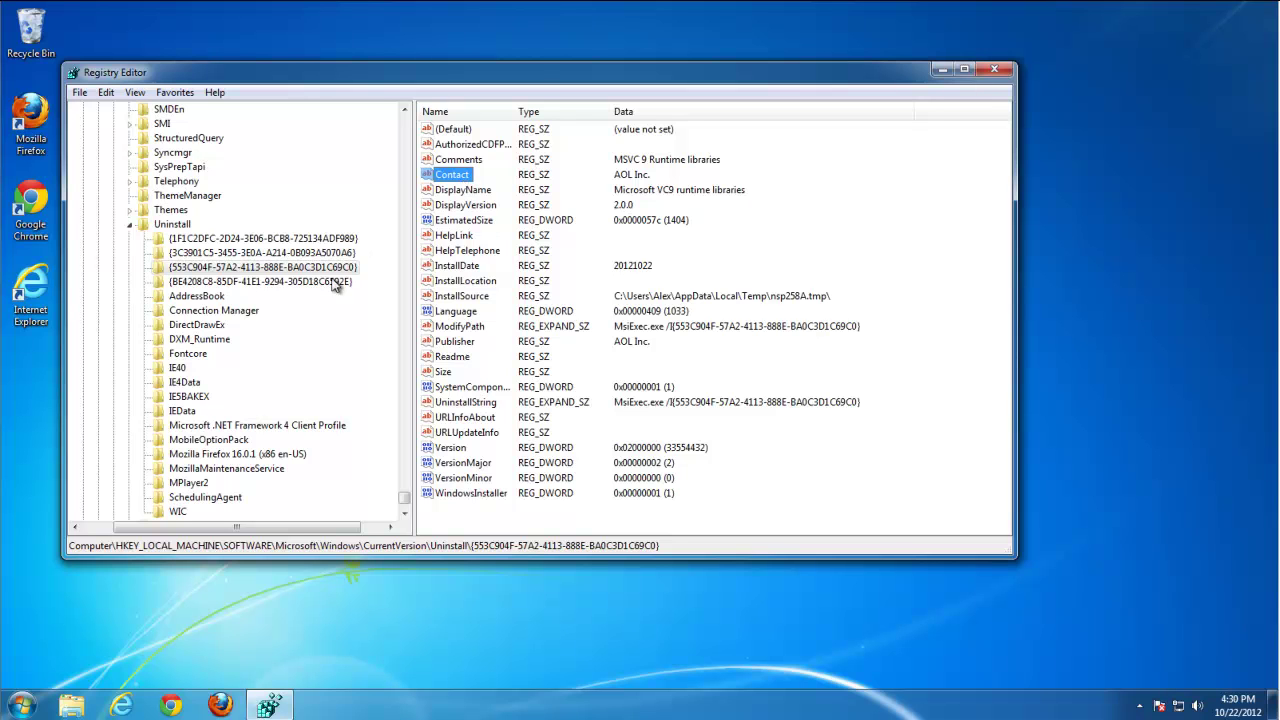
Step: Delete the {553C904F-57A2-4113-888E-BA0C3D1C69C0} uninstall key, confirm no matches remain, and close Registry Editor
{"action": "left_click", "coordinate": [240, 280]}
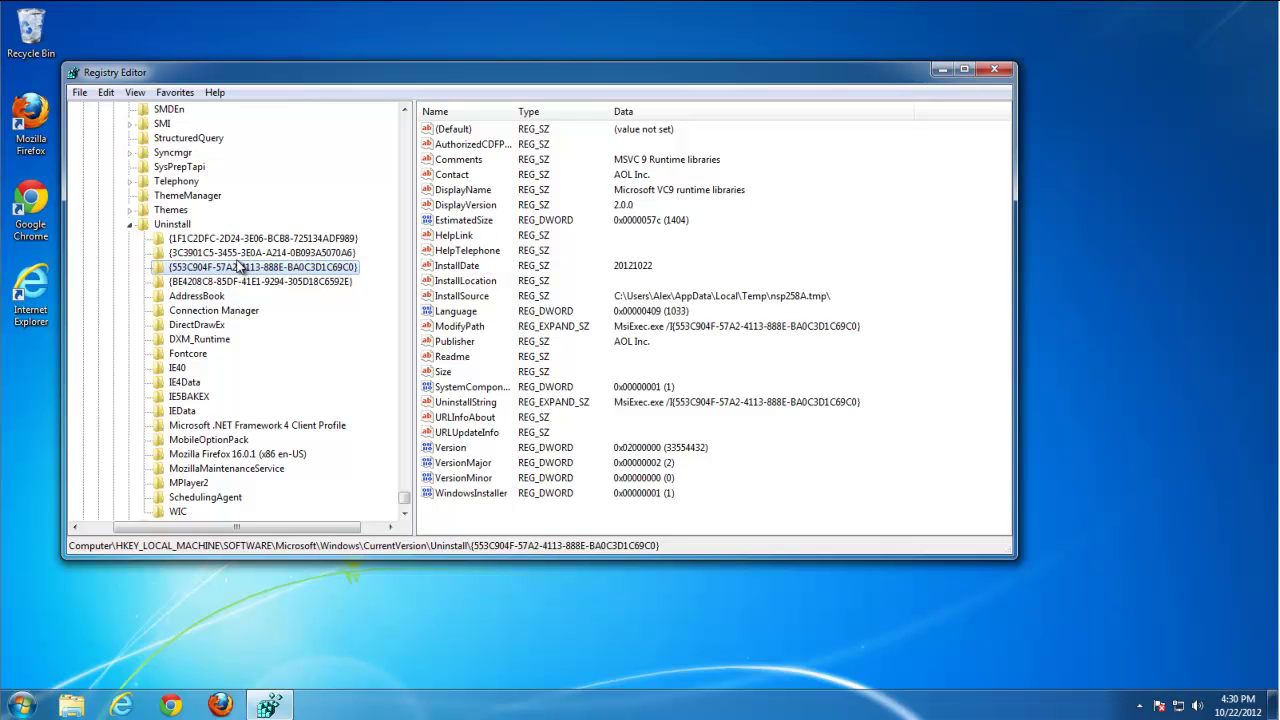
{"action": "key", "text": "Delete"}
{"action": "key", "text": "Return"}
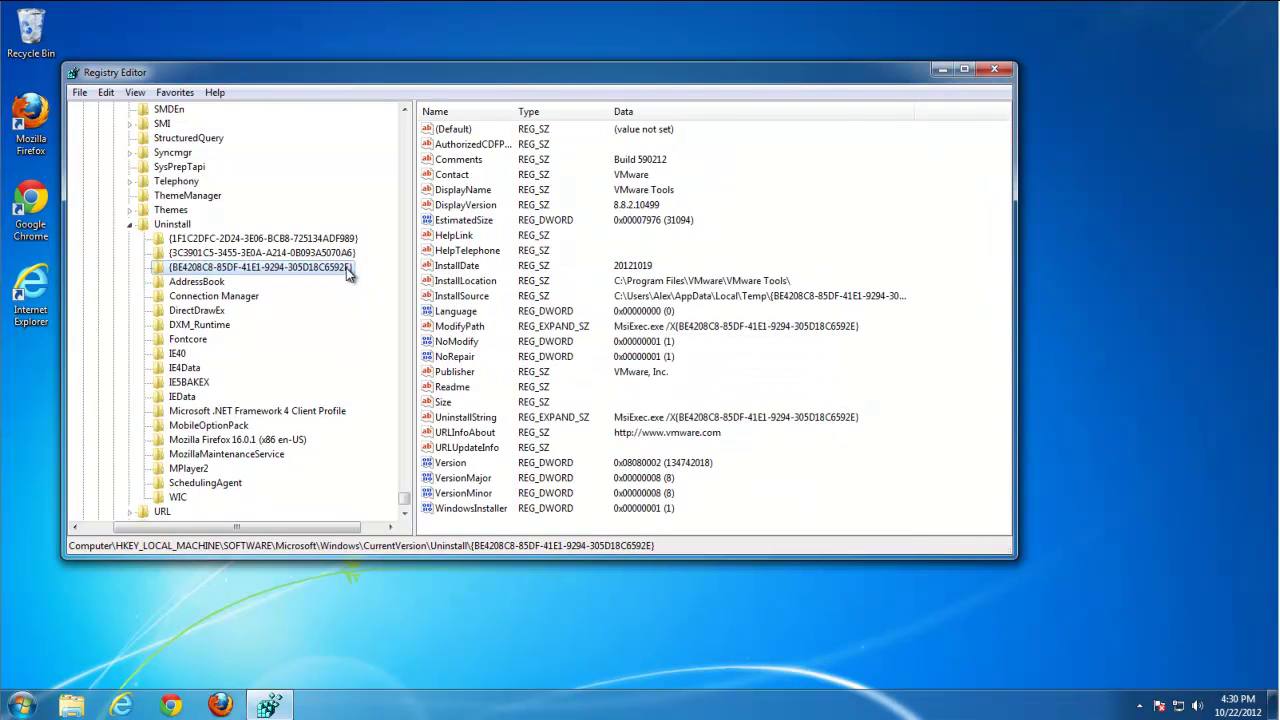
{"action": "key", "text": "F3"}
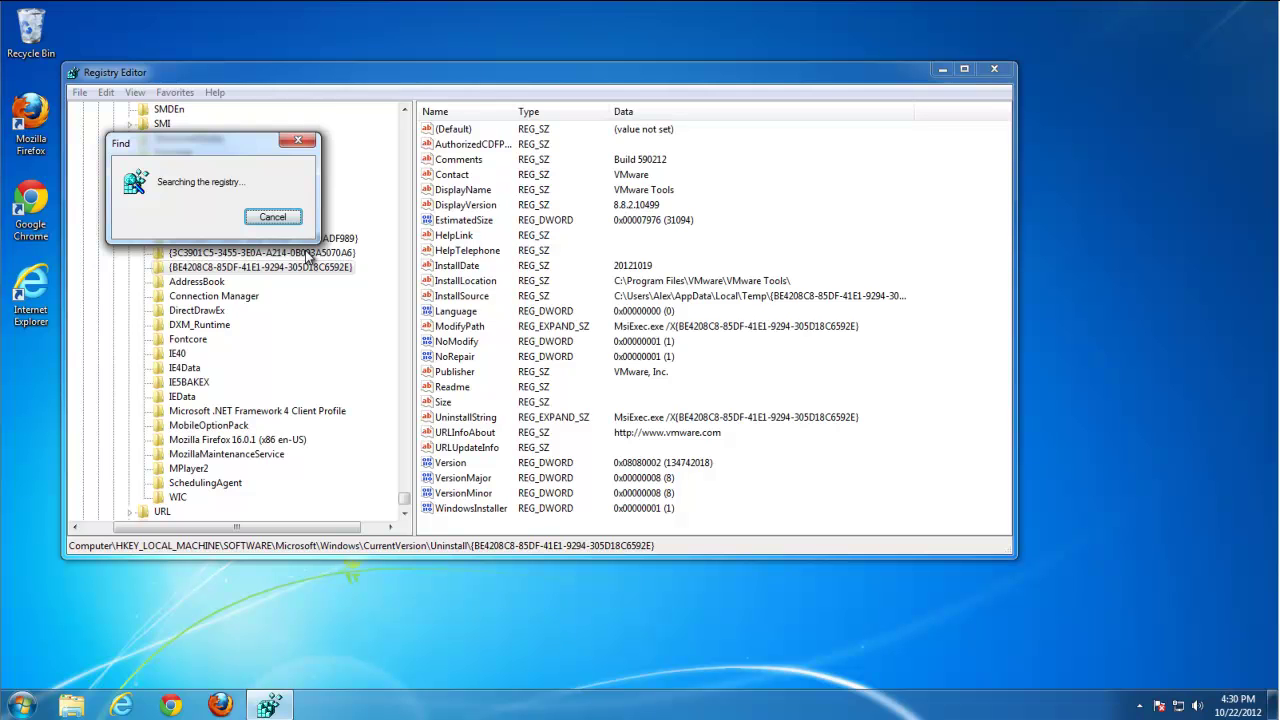
{"action": "left_click", "coordinate": [738, 354]}
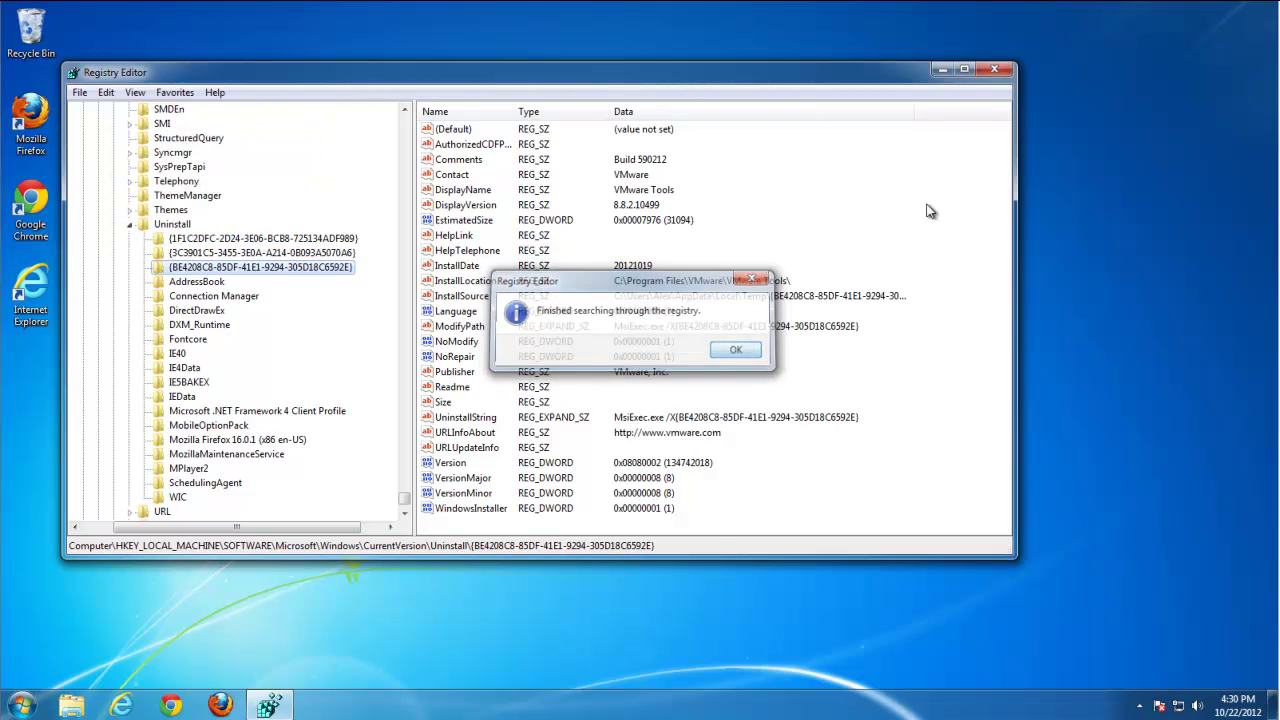
{"action": "left_click", "coordinate": [998, 69]}
Step: Search the whole computer for 'aol' from the Start menu
{"action": "left_click", "coordinate": [18, 708]}
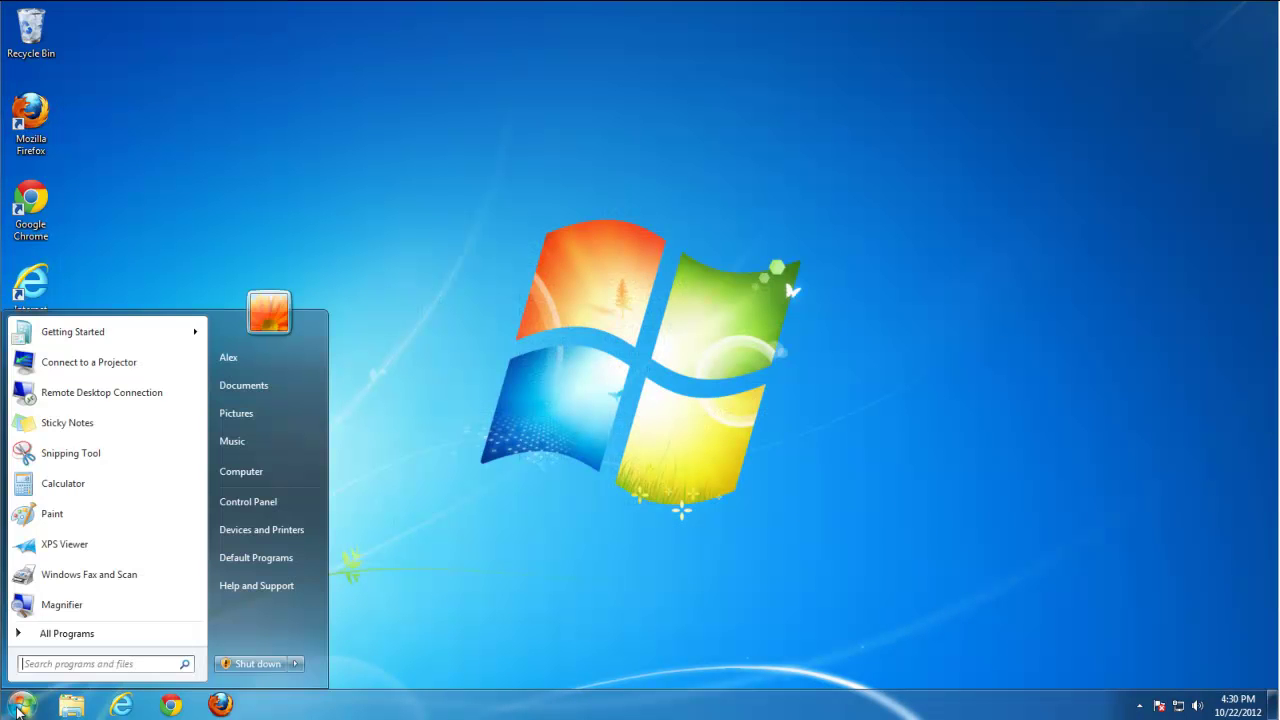
{"action": "type", "text": "aol"}
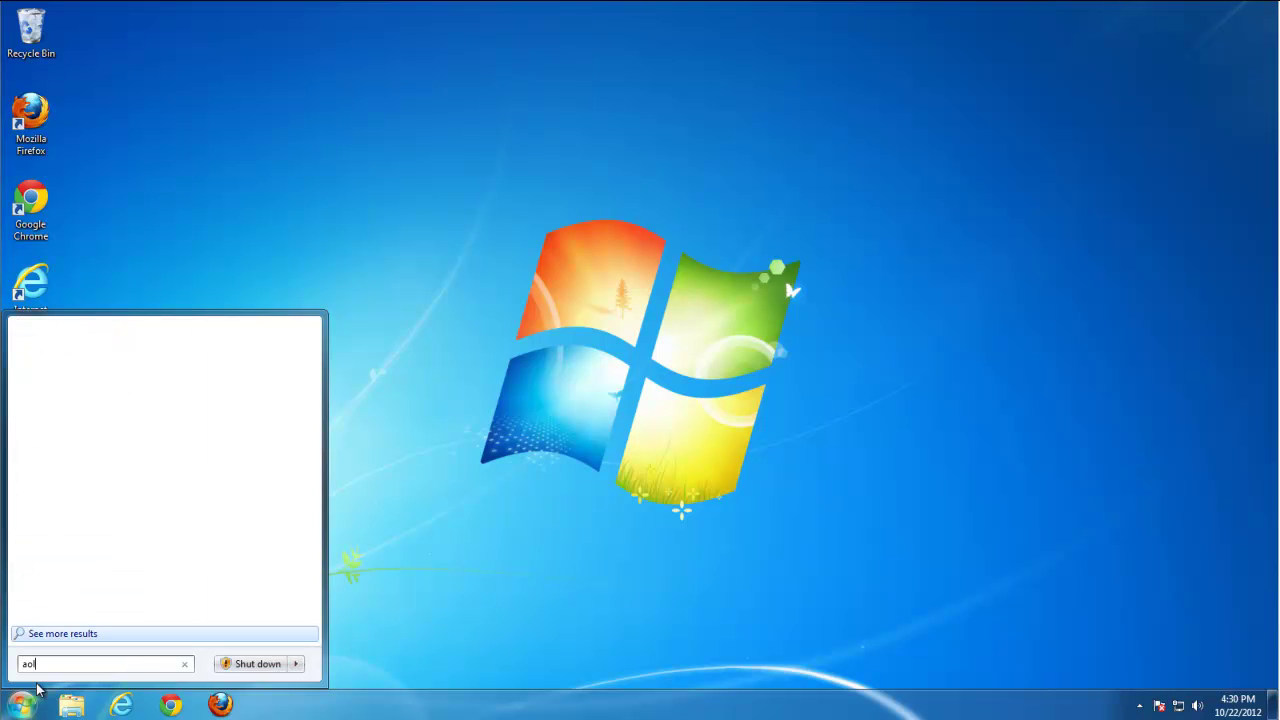
{"action": "left_click", "coordinate": [60, 635]}
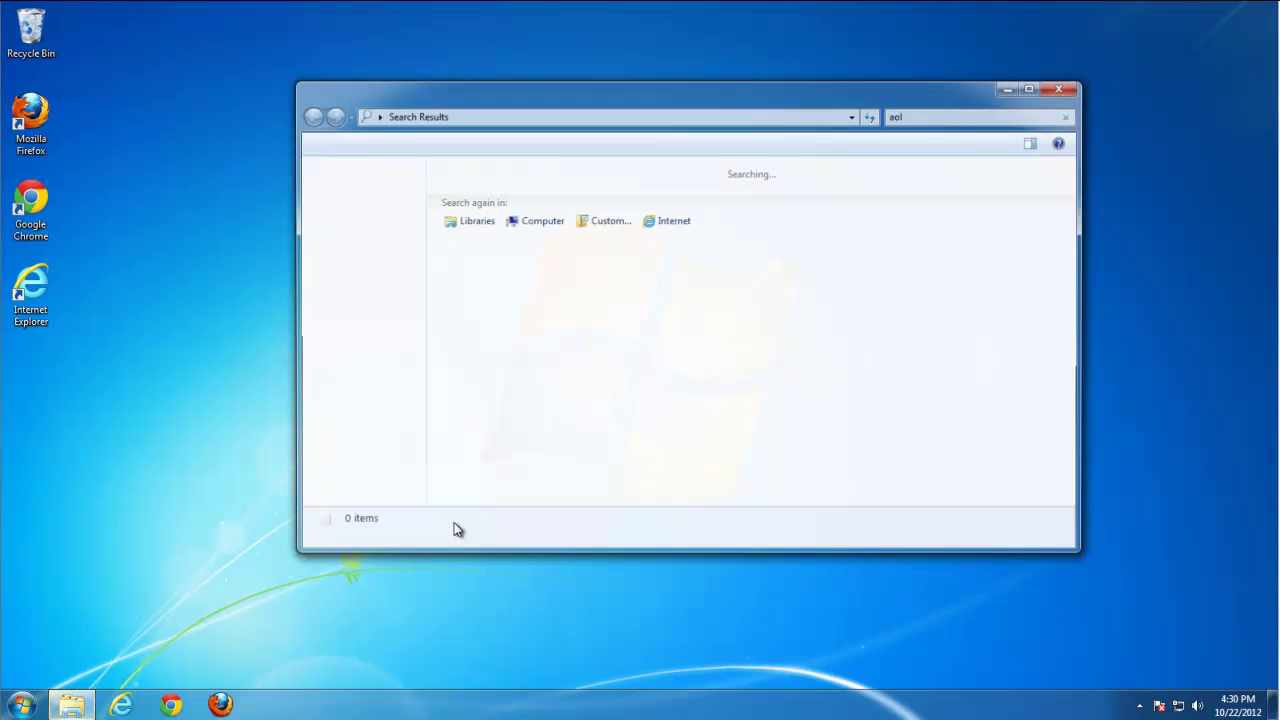
{"action": "left_click", "coordinate": [531, 222]}
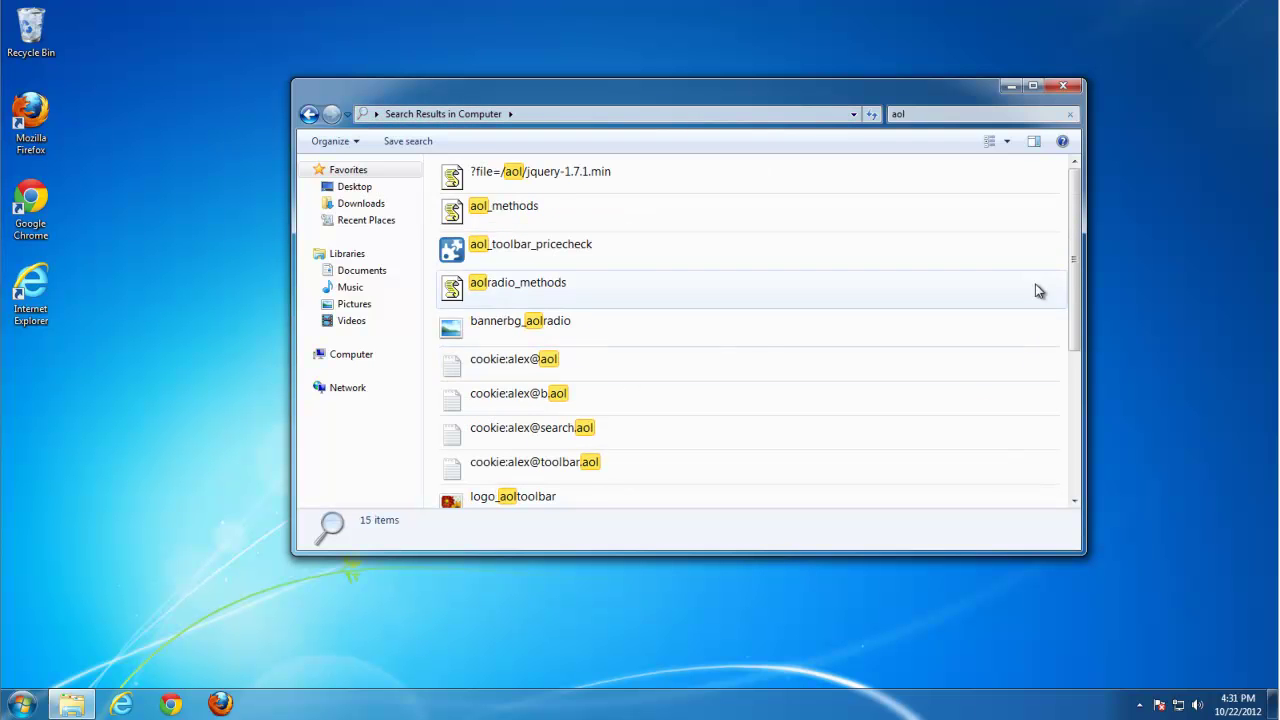
Step: Delete the first leftover AOL cookie and close the search results
{"action": "scroll", "coordinate": [1059, 236], "scroll_direction": "down", "scroll_amount": 1}
{"action": "left_click", "coordinate": [526, 309]}
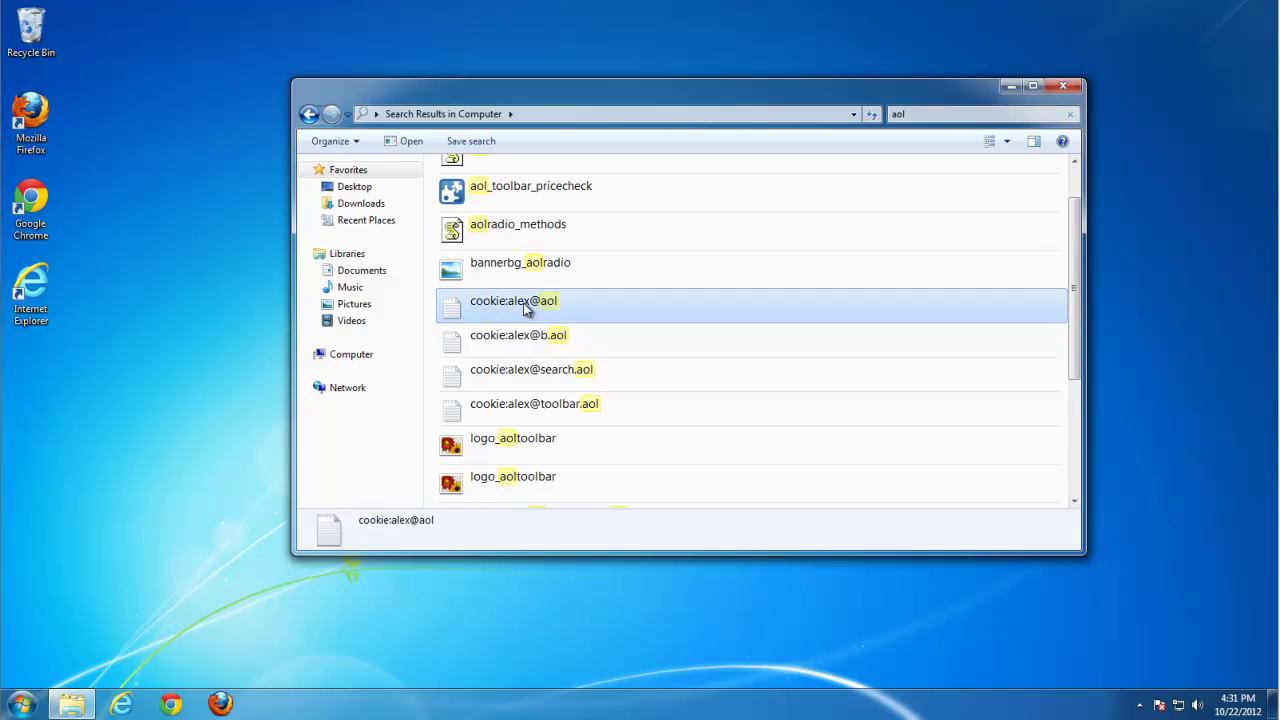
{"action": "key", "text": "Delete"}
{"action": "key", "text": "Return"}
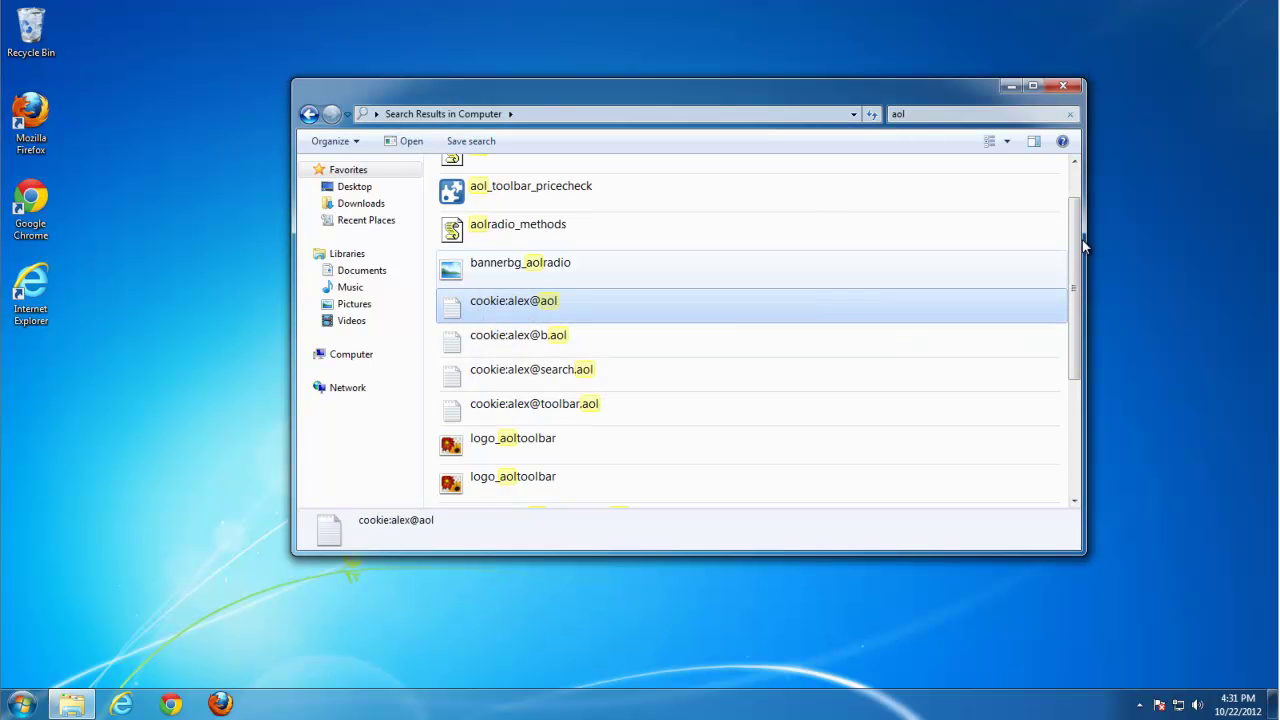
{"action": "left_click", "coordinate": [1063, 86]}
Step: Delete Internet Explorer's temporary files, cookies, history and download history, then refresh the desktop
{"action": "left_click", "coordinate": [22, 704]}
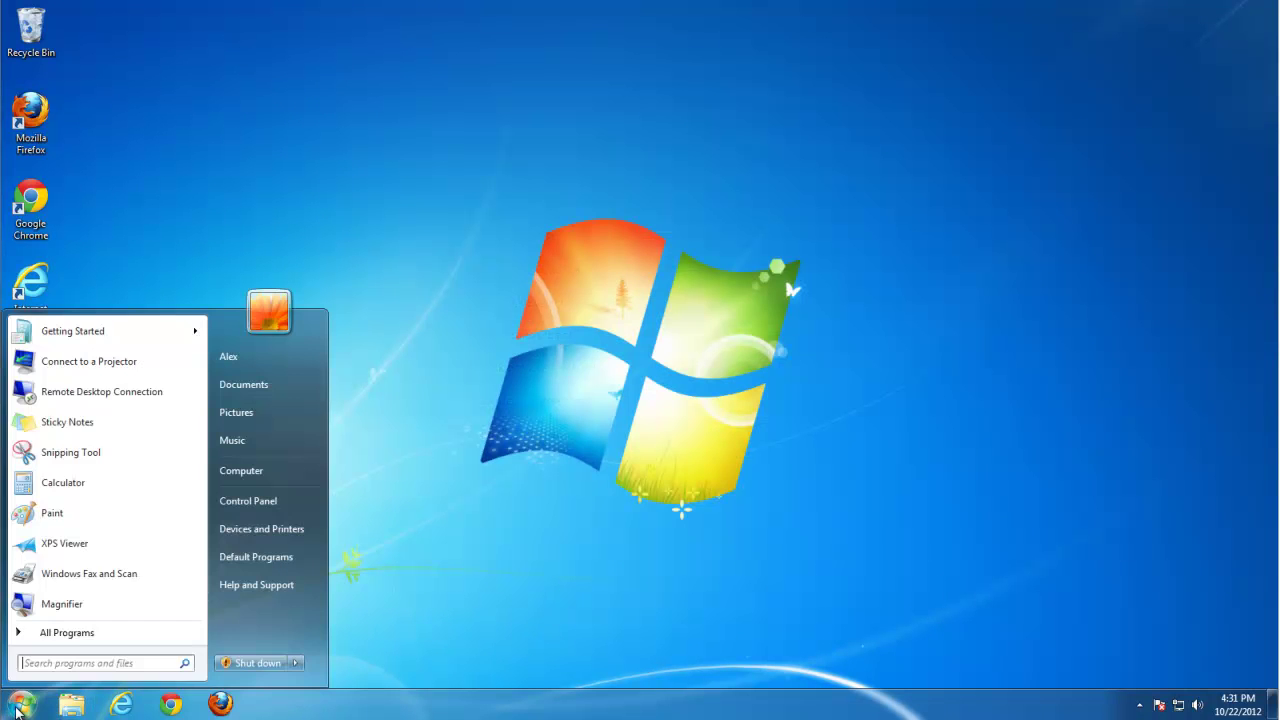
{"action": "double_click", "coordinate": [30, 288]}
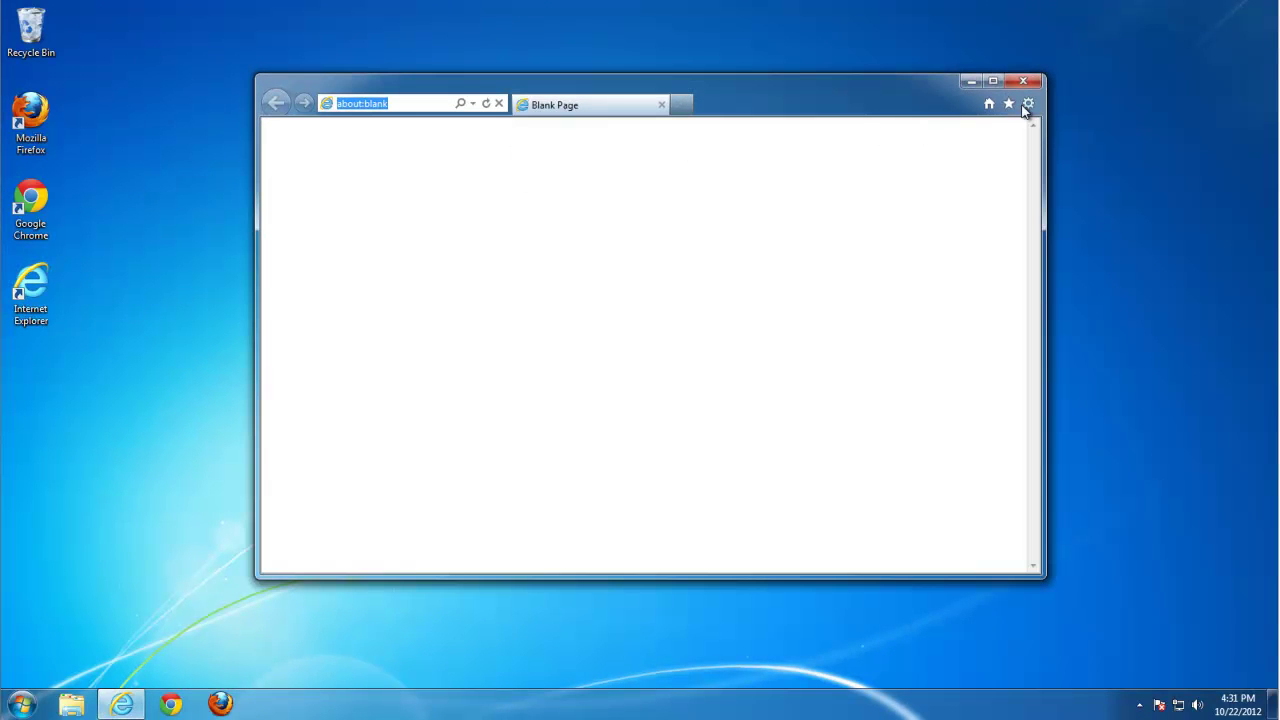
{"action": "left_click", "coordinate": [1028, 103]}
{"action": "left_click", "coordinate": [895, 277]}
{"action": "left_click", "coordinate": [463, 313]}
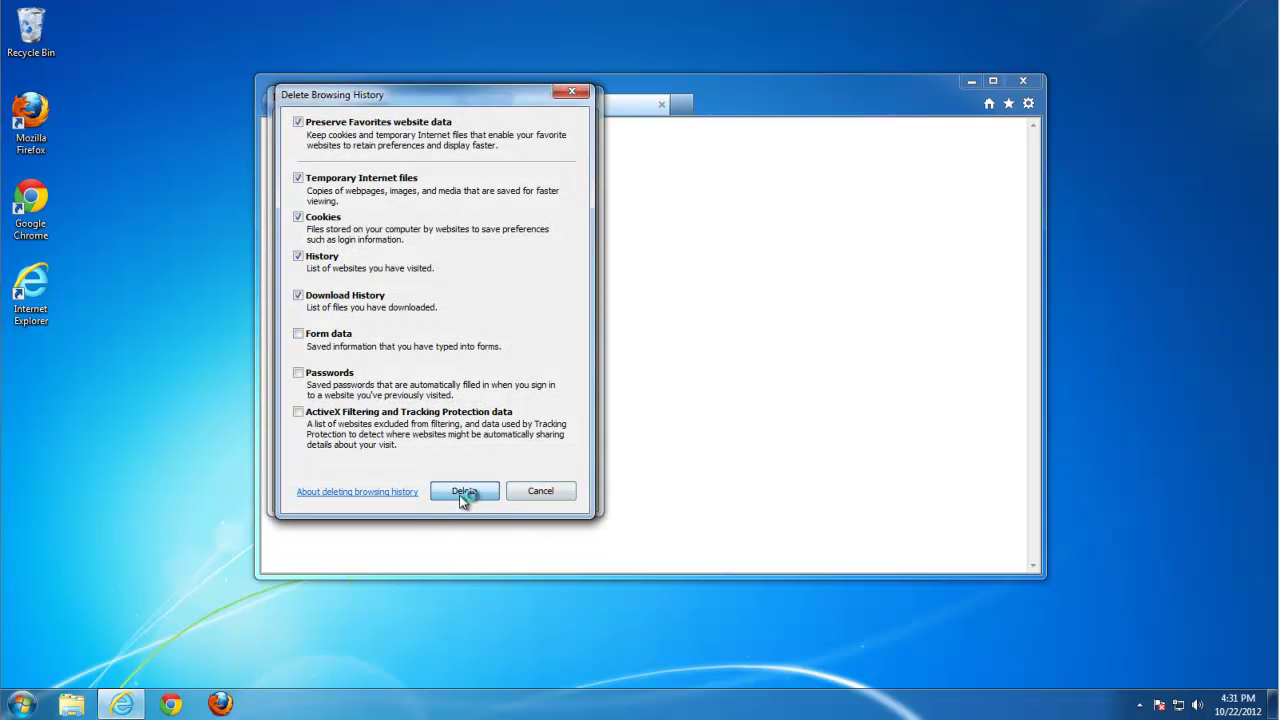
{"action": "left_click", "coordinate": [463, 491]}
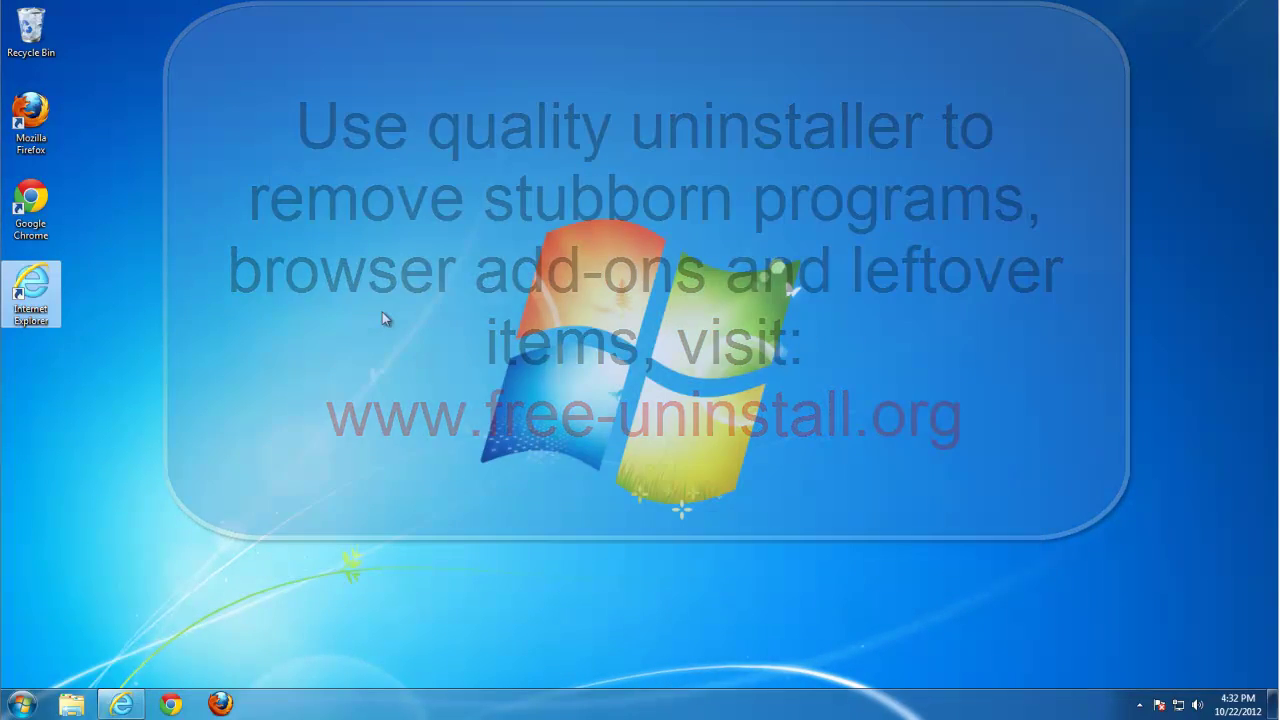
{"action": "right_click", "coordinate": [381, 311]}
{"action": "left_click", "coordinate": [424, 358]}
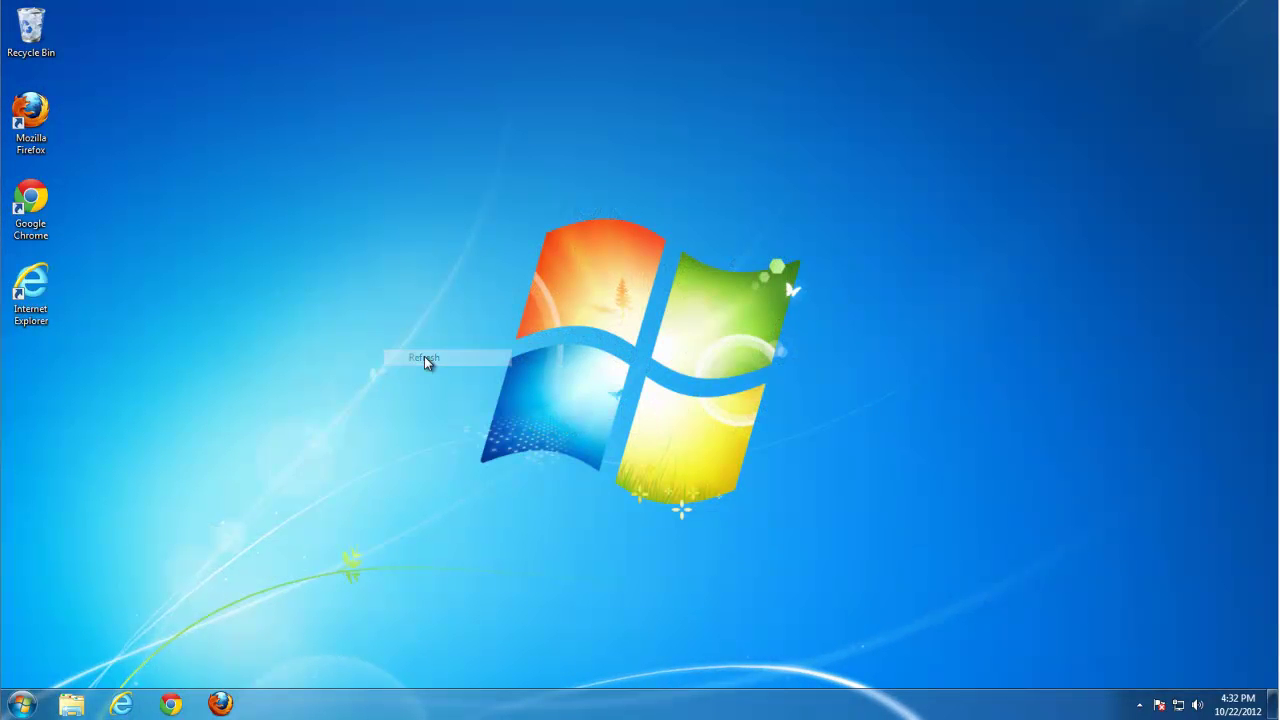